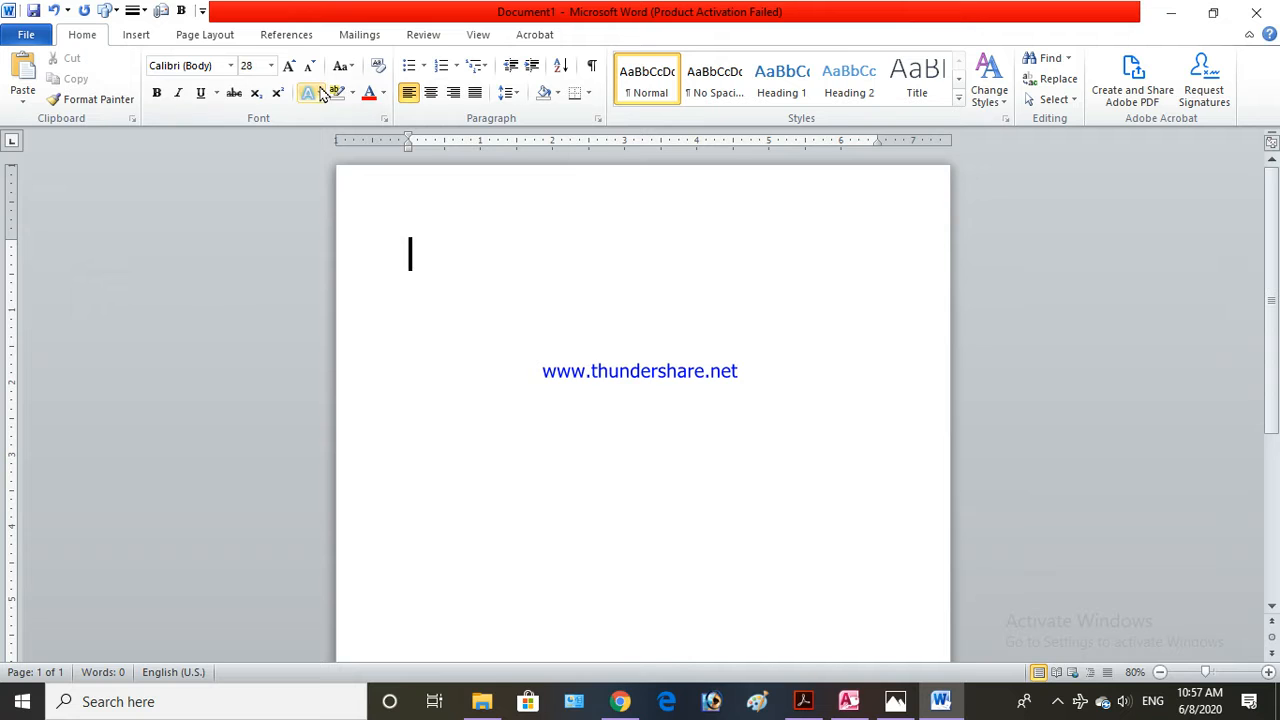
- Open the full symbol selection dialog and move it aside so that the blank page stays visible
{"action": "left_click", "coordinate": [135, 34]}
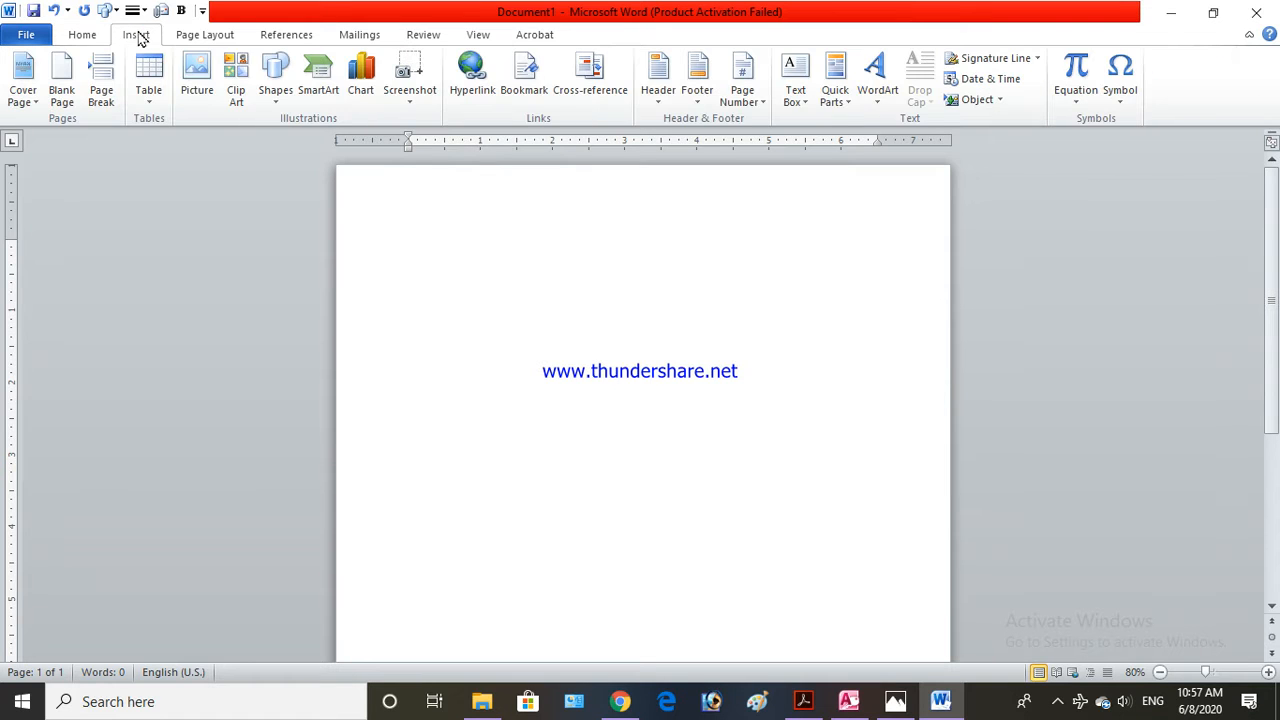
{"action": "left_click", "coordinate": [1118, 100]}
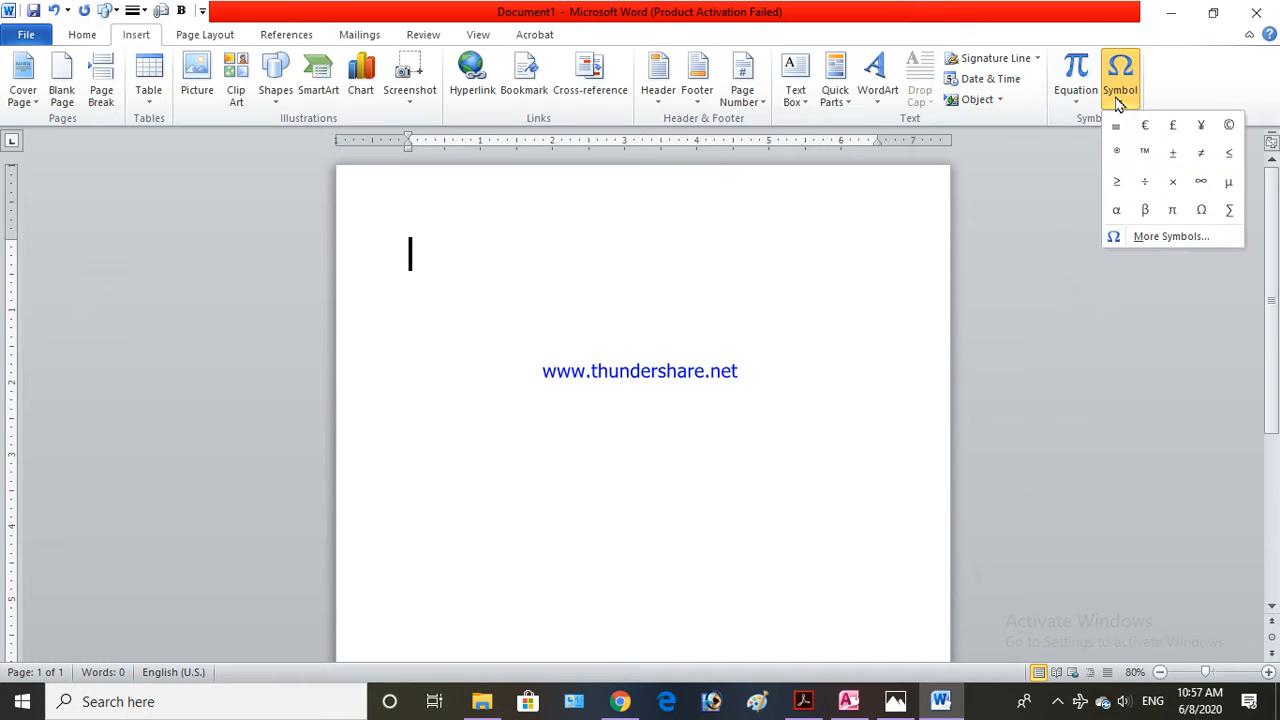
{"action": "left_click", "coordinate": [1146, 240]}
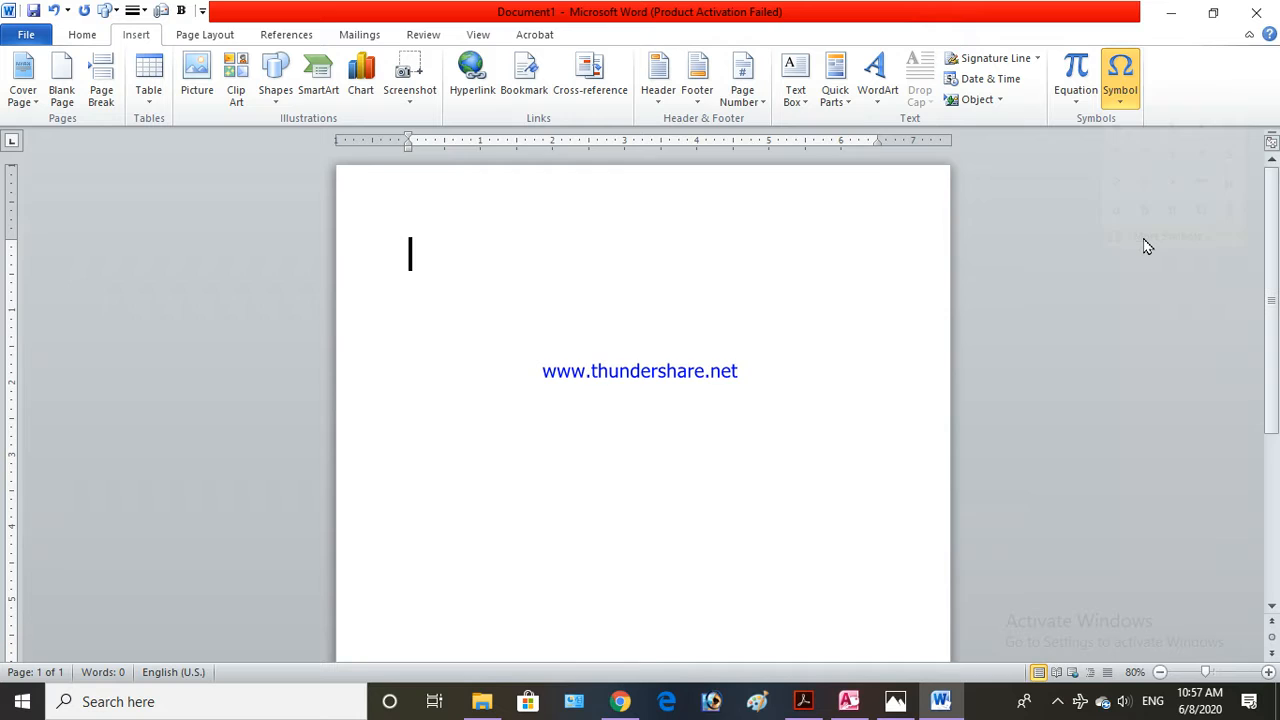
{"action": "left_click_drag", "start_coordinate": [709, 163], "coordinate": [1112, 160]}
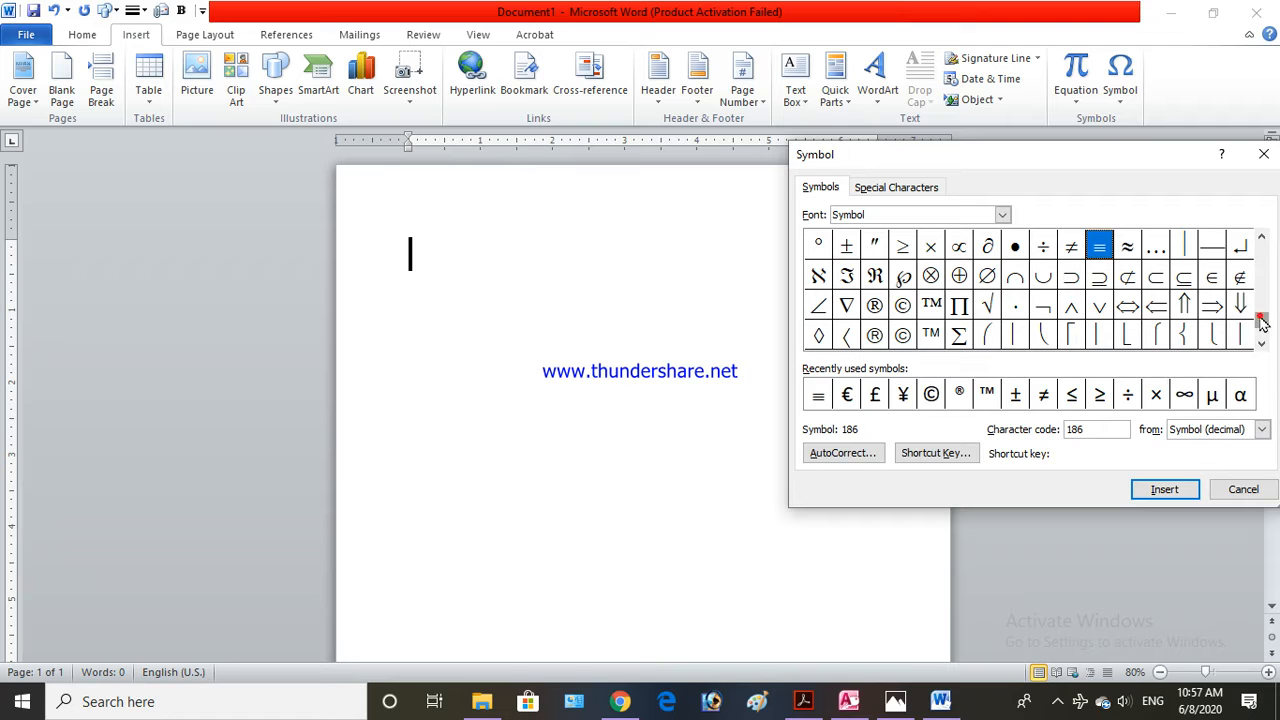
- Look through the characters of the Symbol font, from the Greek letters to the mathematical operators and bracket pieces
{"action": "left_click_drag", "start_coordinate": [1261, 322], "coordinate": [1268, 250]}
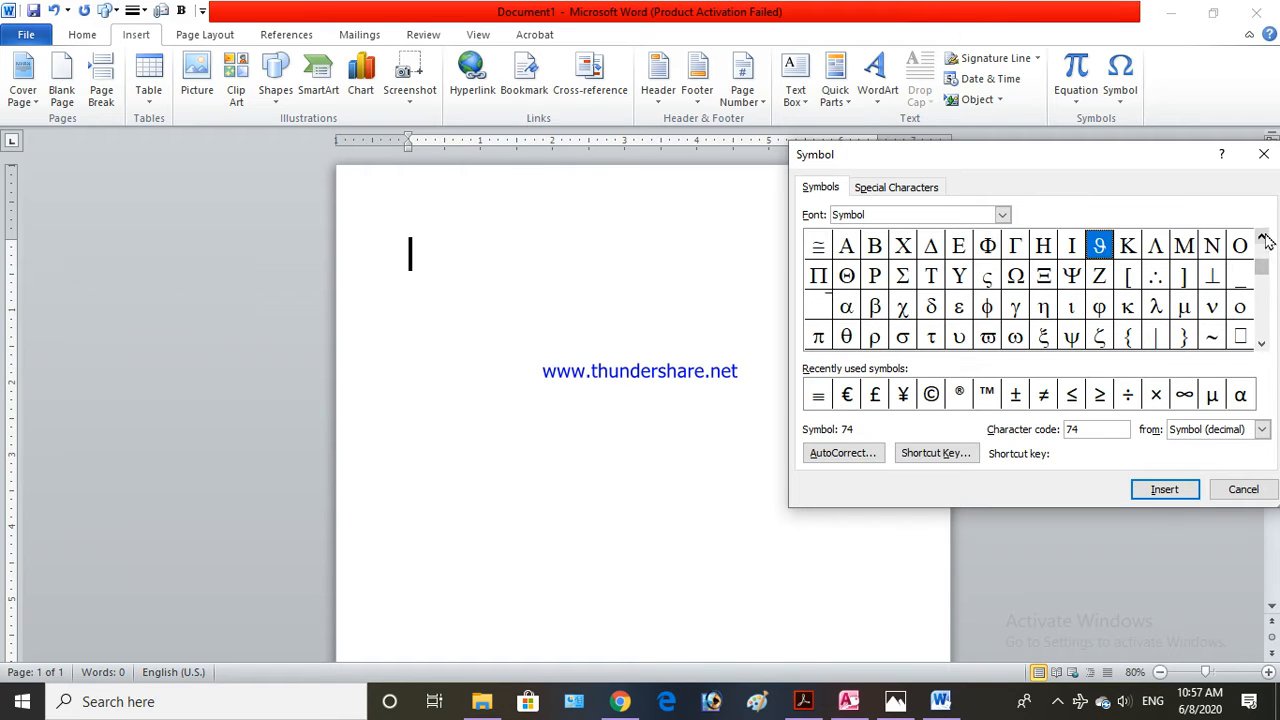
{"action": "left_click", "coordinate": [1263, 238]}
{"action": "left_click", "coordinate": [1261, 343]}
{"action": "left_click", "coordinate": [1261, 343]}
{"action": "left_click", "coordinate": [1261, 343]}
{"action": "left_click", "coordinate": [1261, 343]}
{"action": "left_click", "coordinate": [1261, 343]}
{"action": "left_click", "coordinate": [1261, 343]}
{"action": "left_click", "coordinate": [1261, 343]}
{"action": "left_click", "coordinate": [1261, 343]}
{"action": "left_click", "coordinate": [1261, 343]}
{"action": "left_click", "coordinate": [1261, 343]}
{"action": "left_click", "coordinate": [1261, 343]}
{"action": "left_click", "coordinate": [1261, 343]}
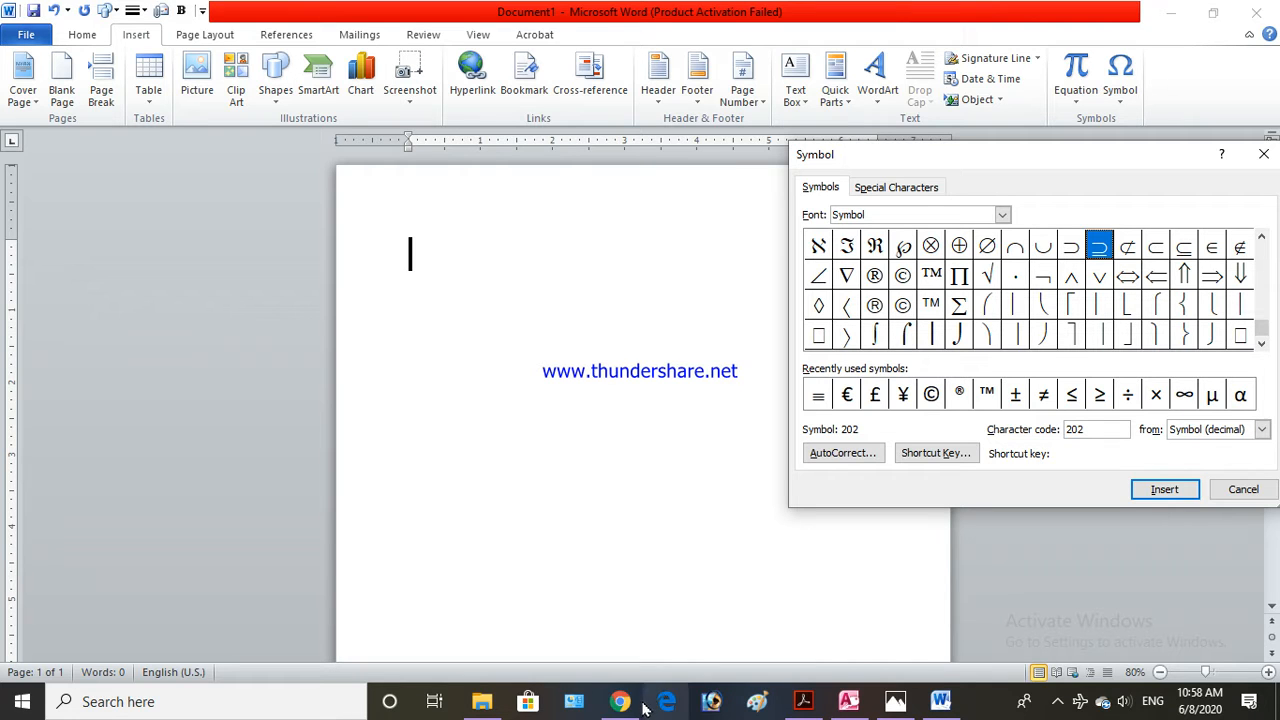
{"action": "left_click", "coordinate": [1057, 701]}
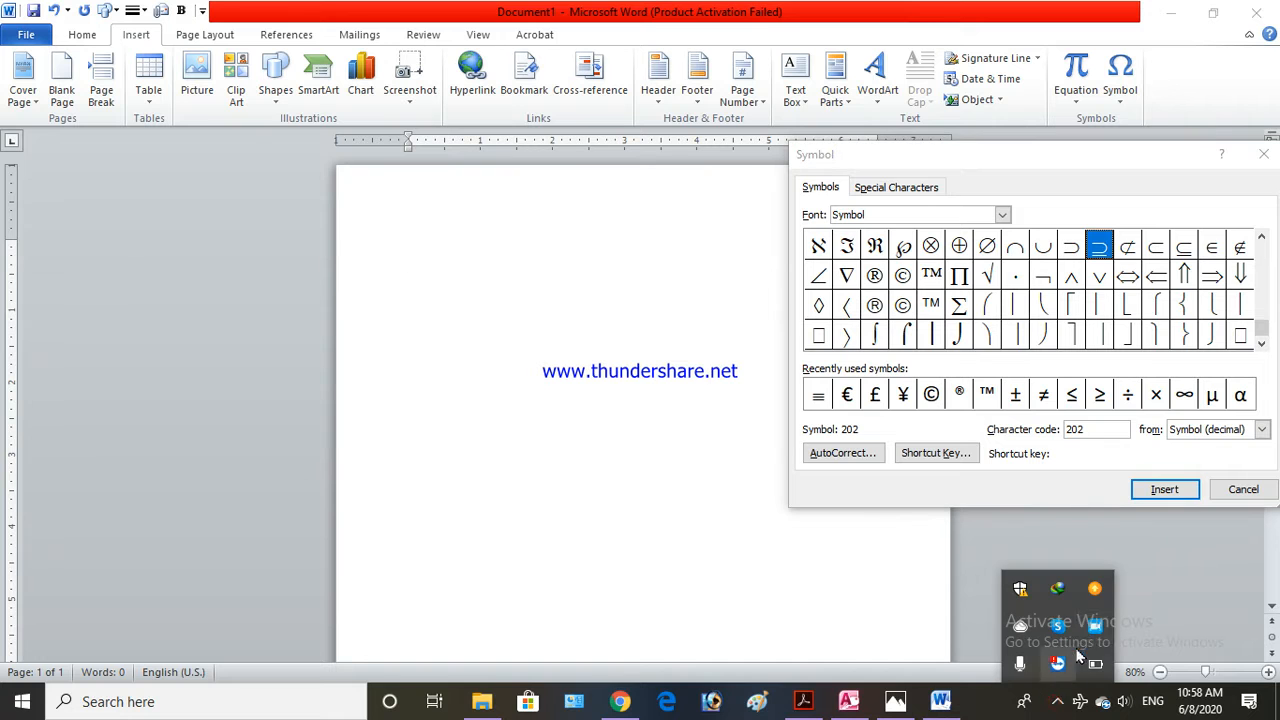
{"action": "left_click", "coordinate": [1094, 627]}
{"action": "left_click", "coordinate": [584, 481]}
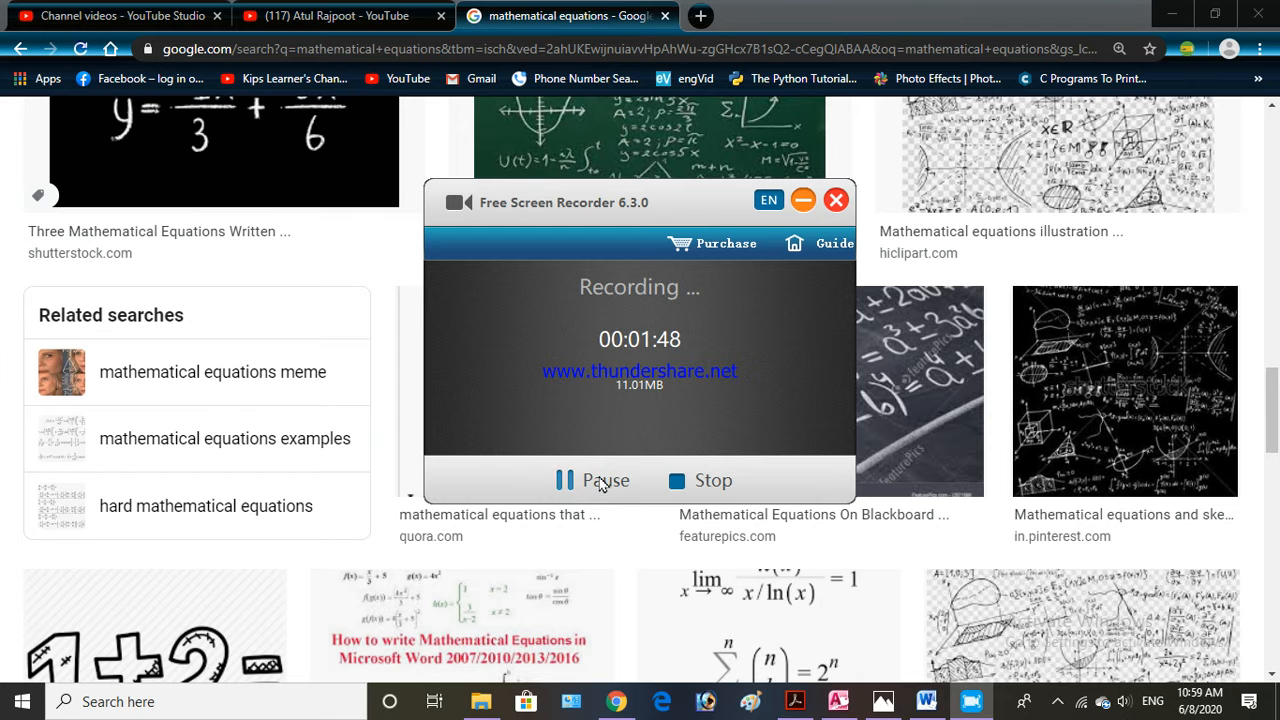
{"action": "left_click", "coordinate": [804, 204]}
- Examine example formulas in the Google image results for mathematical equations, including the Super Tech Talk picture
{"action": "left_click", "coordinate": [523, 395]}
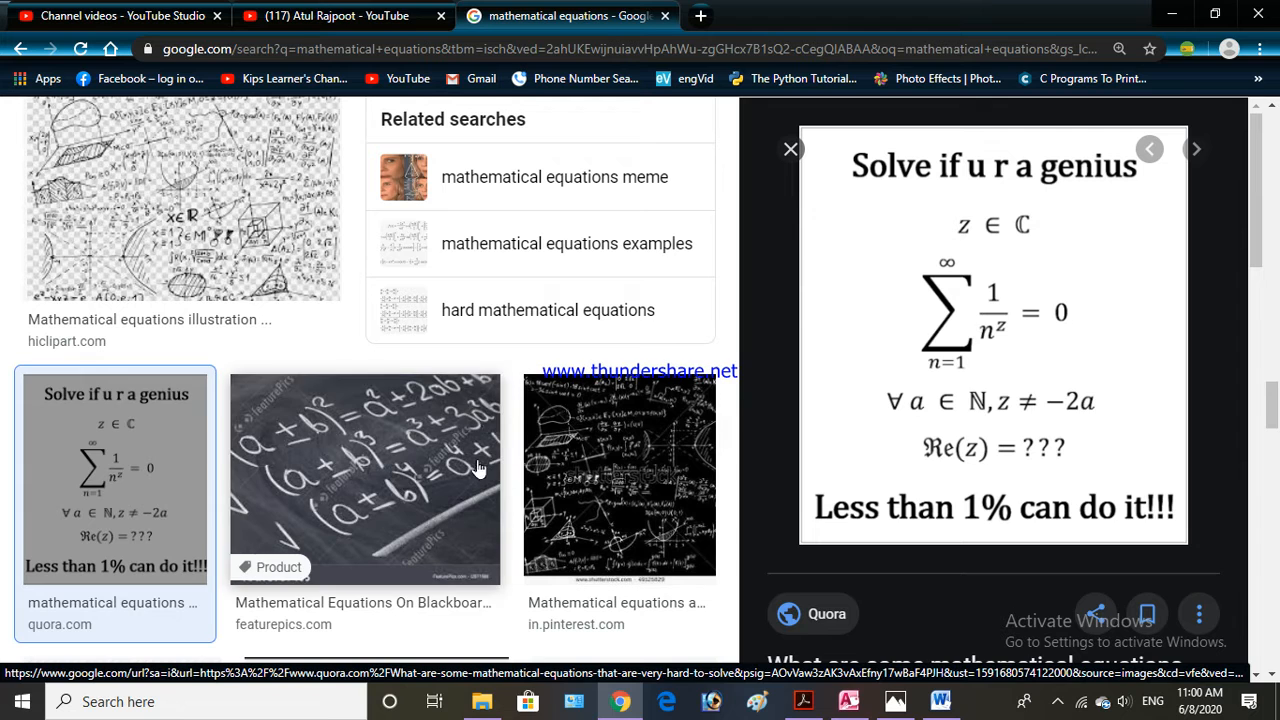
{"action": "scroll", "coordinate": [487, 416], "scroll_direction": "down", "scroll_amount": 5}
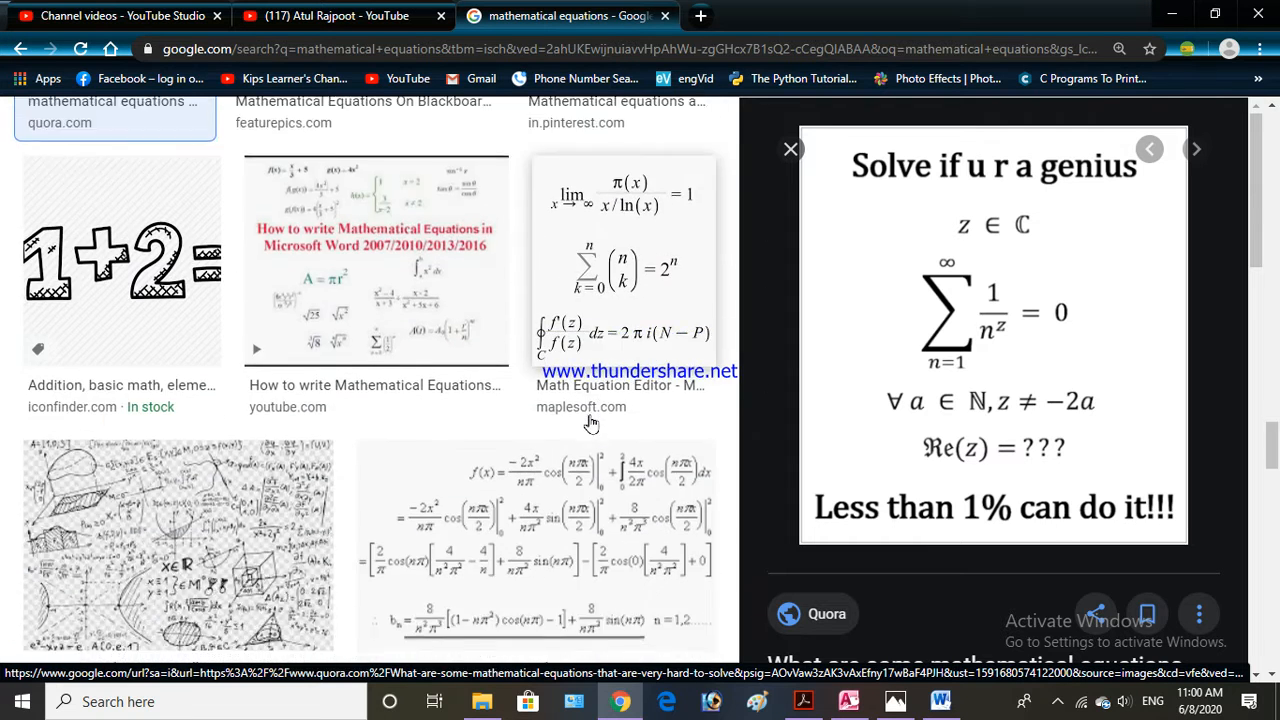
{"action": "left_click", "coordinate": [588, 420]}
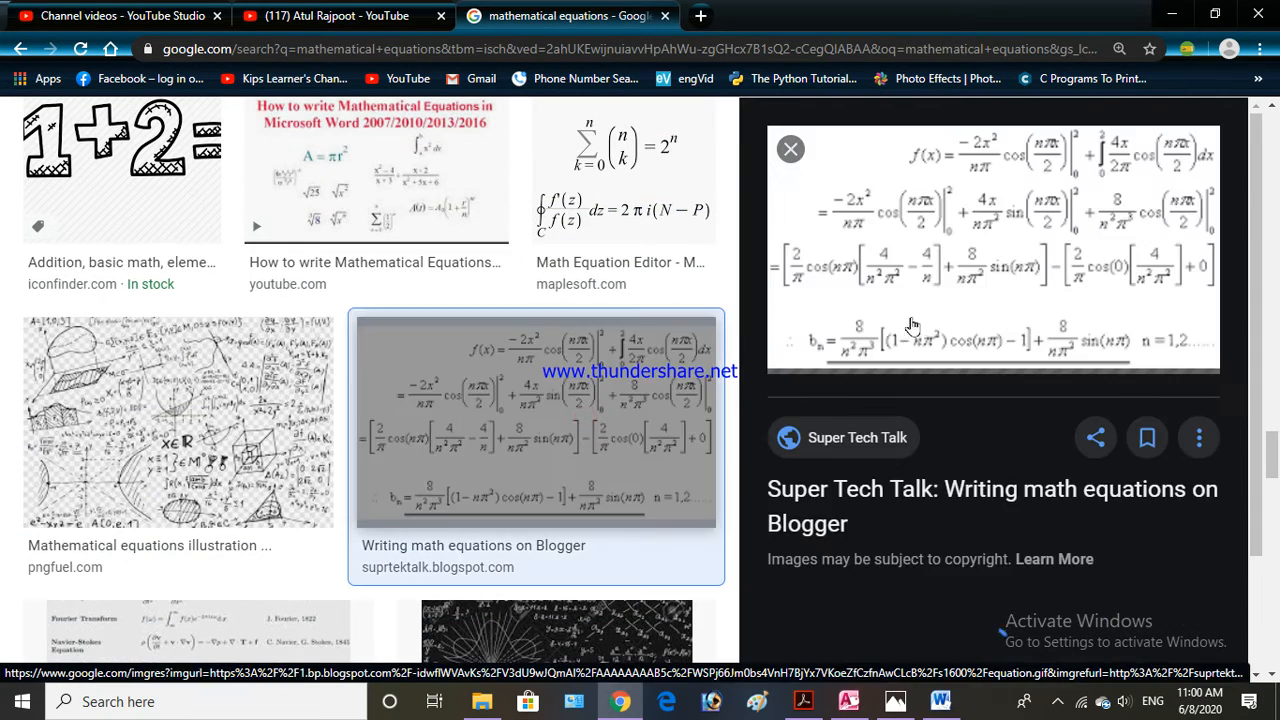
{"action": "scroll", "coordinate": [530, 363], "scroll_direction": "down", "scroll_amount": 2}
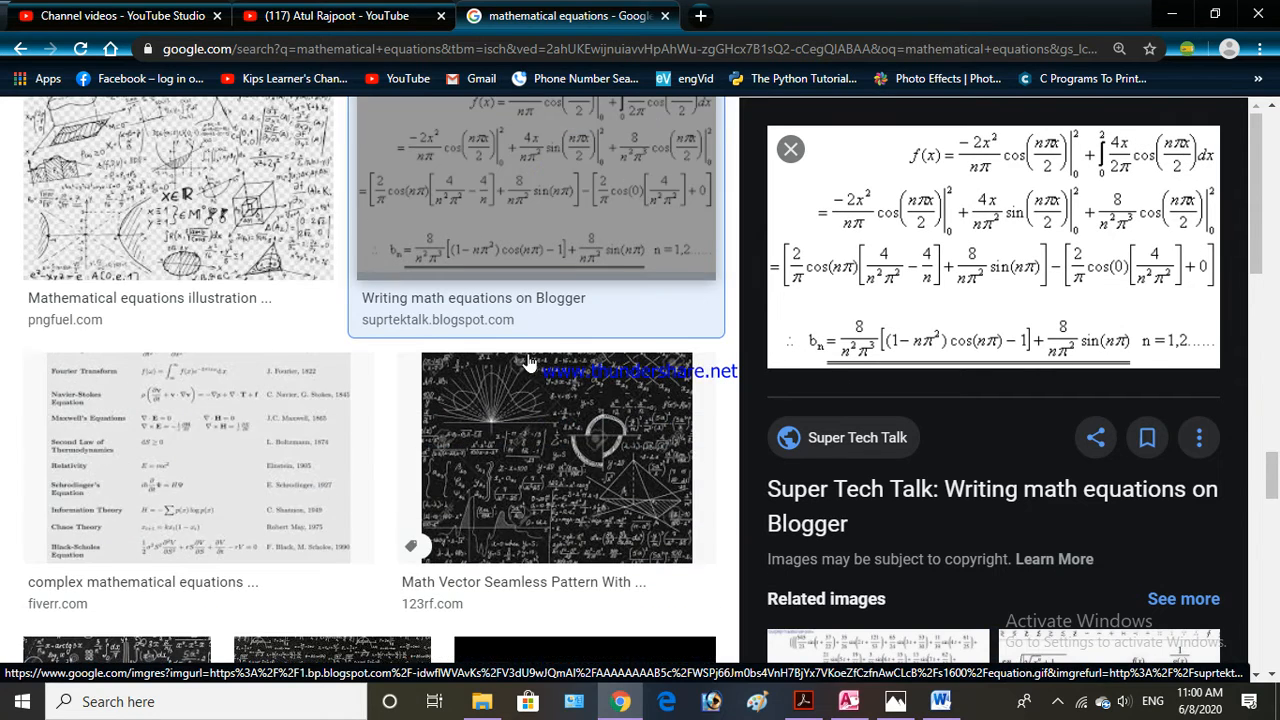
{"action": "scroll", "coordinate": [530, 363], "scroll_direction": "down", "scroll_amount": 7}
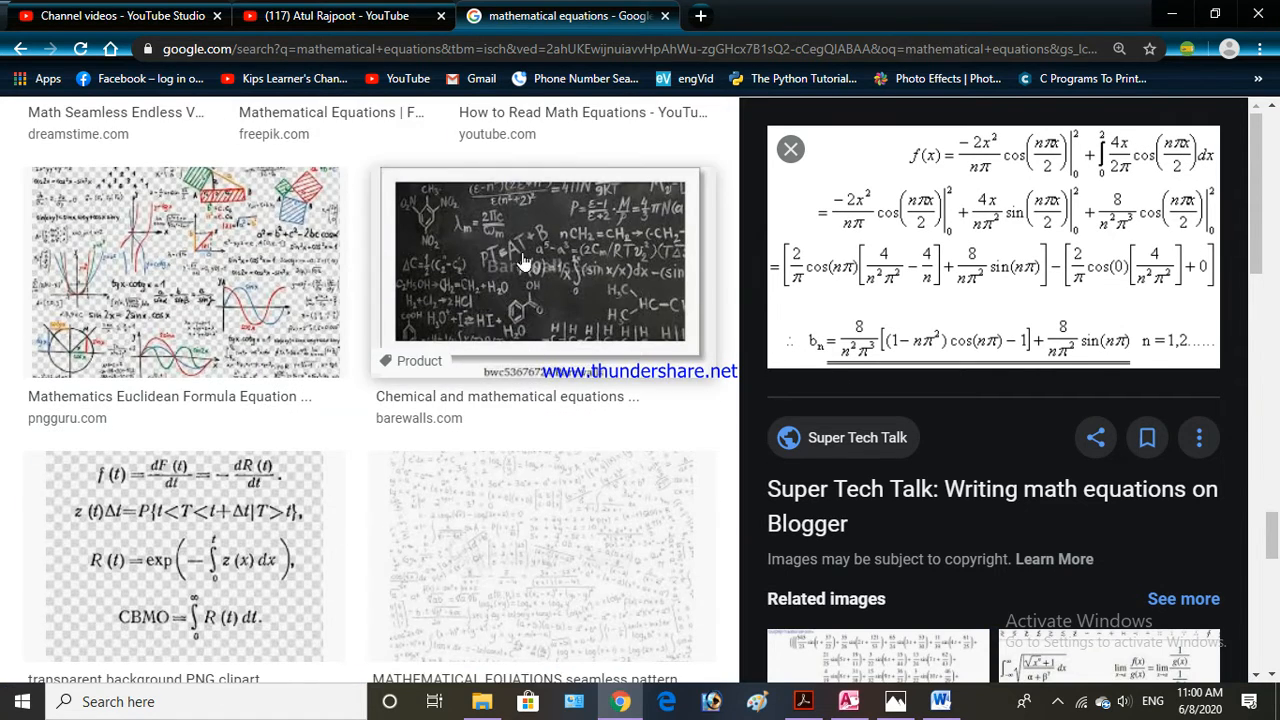
{"action": "scroll", "coordinate": [364, 410], "scroll_direction": "down", "scroll_amount": 1}
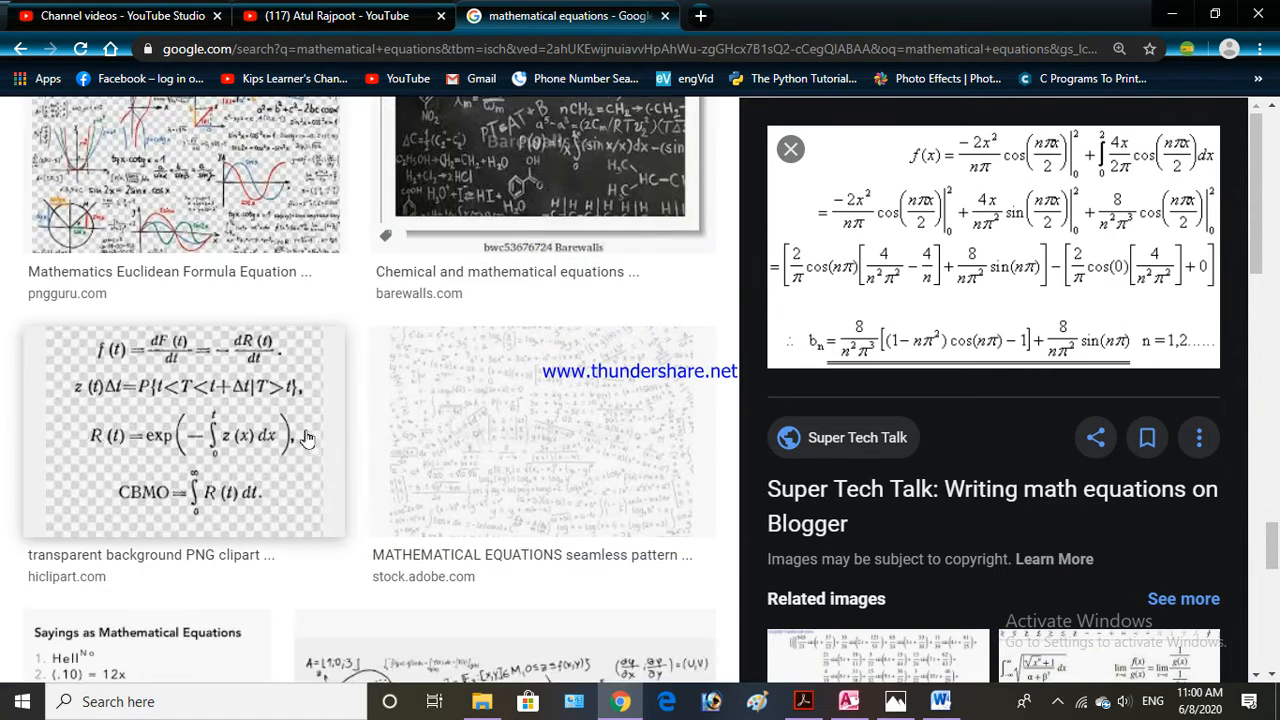
- Return to the Word document, insert the √ character from the Symbol font, and enter 5+ after it
{"action": "left_click", "coordinate": [1172, 25]}
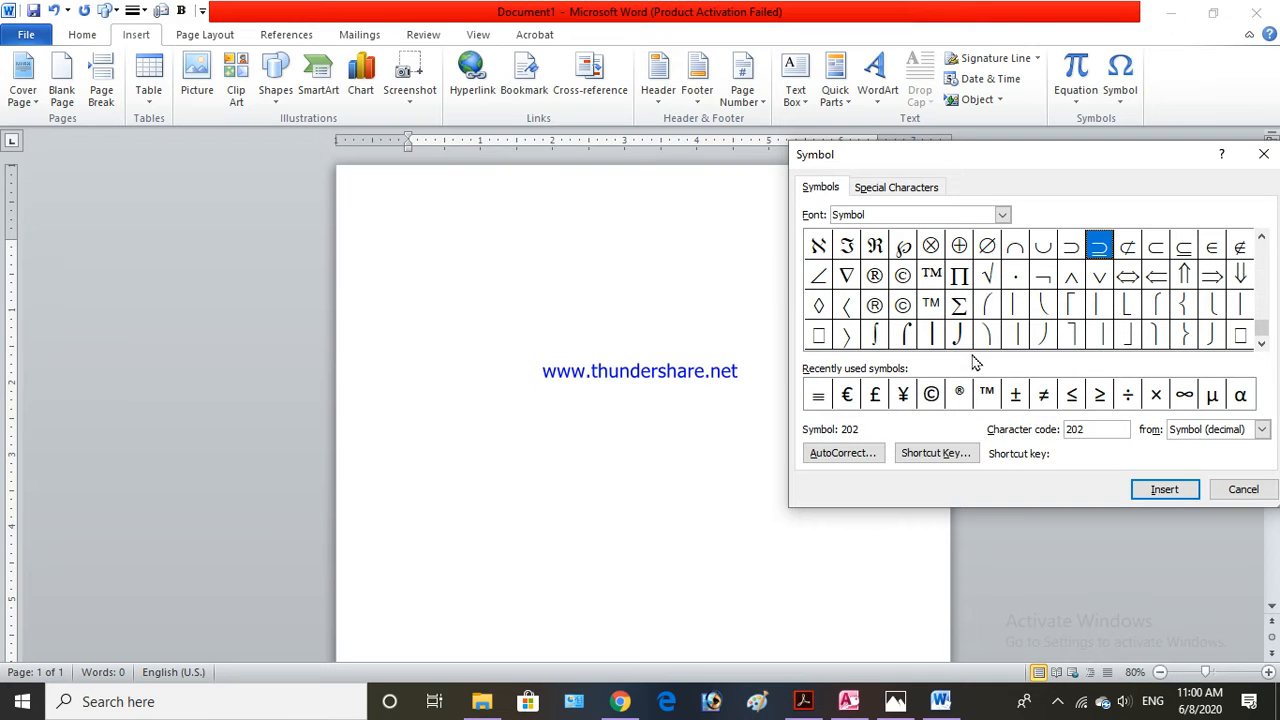
{"action": "left_click", "coordinate": [988, 276]}
{"action": "left_click", "coordinate": [1164, 489]}
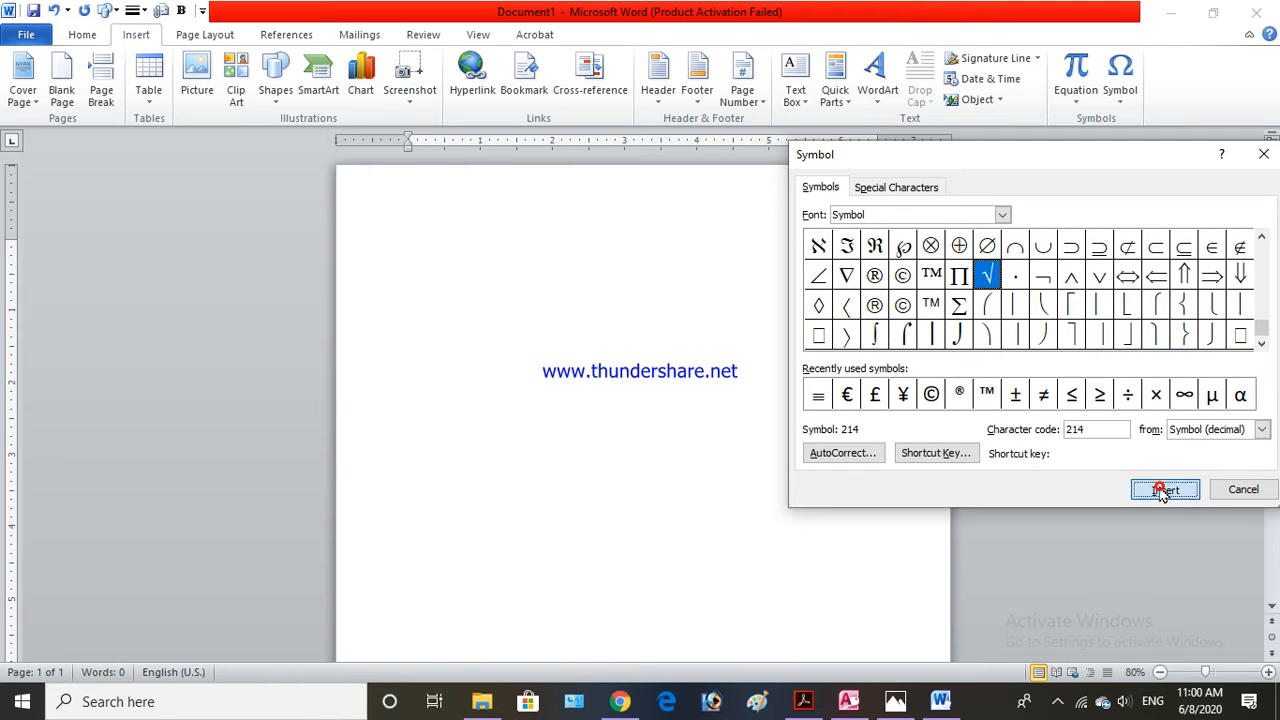
{"action": "left_click", "coordinate": [450, 258]}
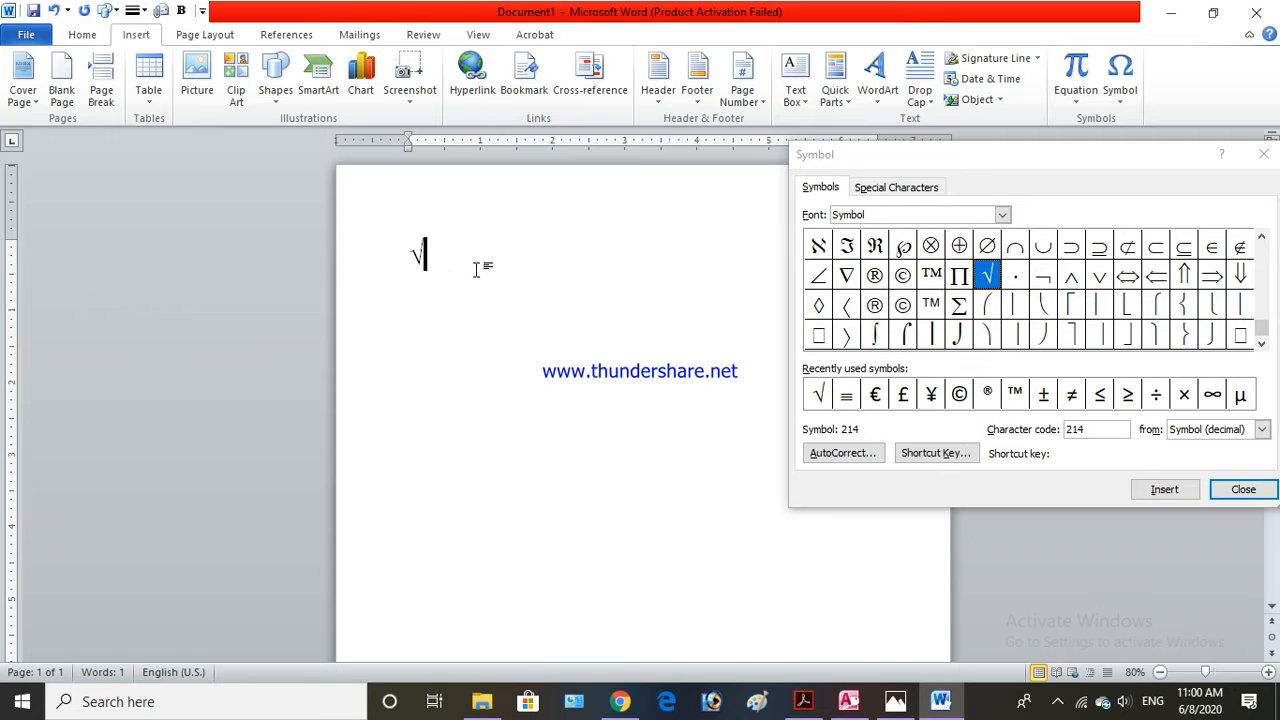
{"action": "type", "text": "5"}
{"action": "type", "text": "+"}
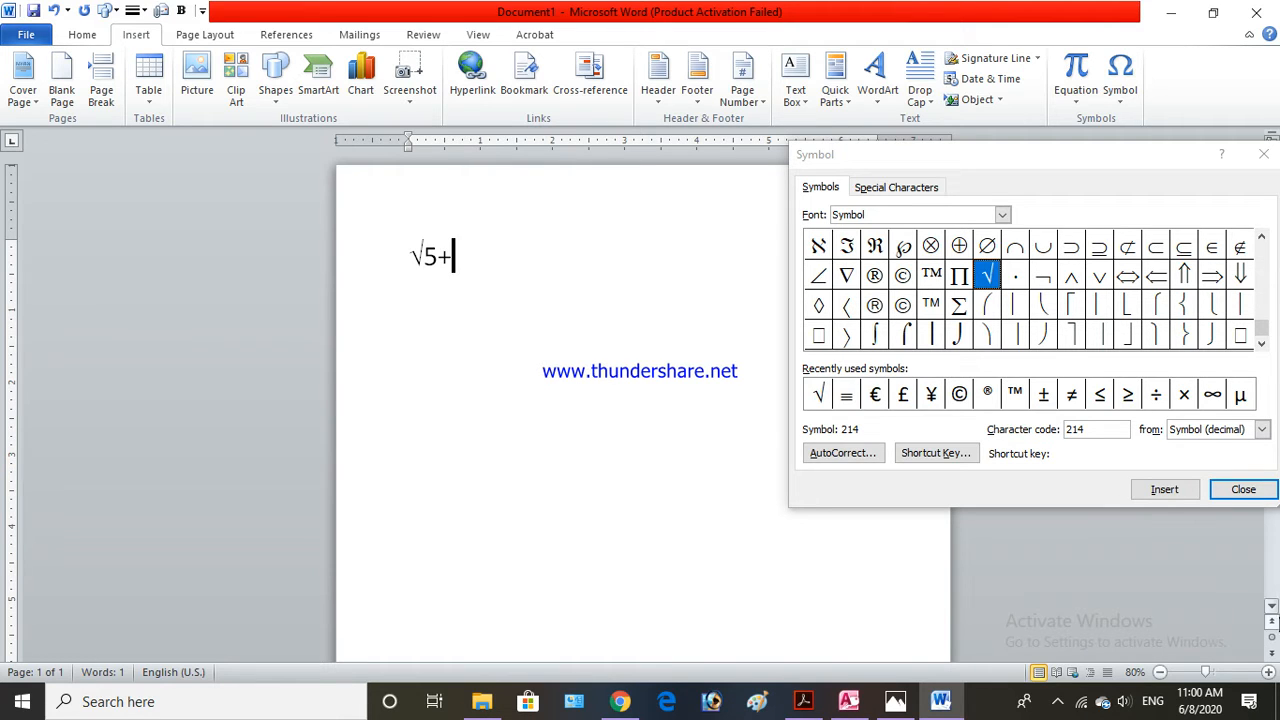
{"action": "left_click", "coordinate": [1244, 490]}
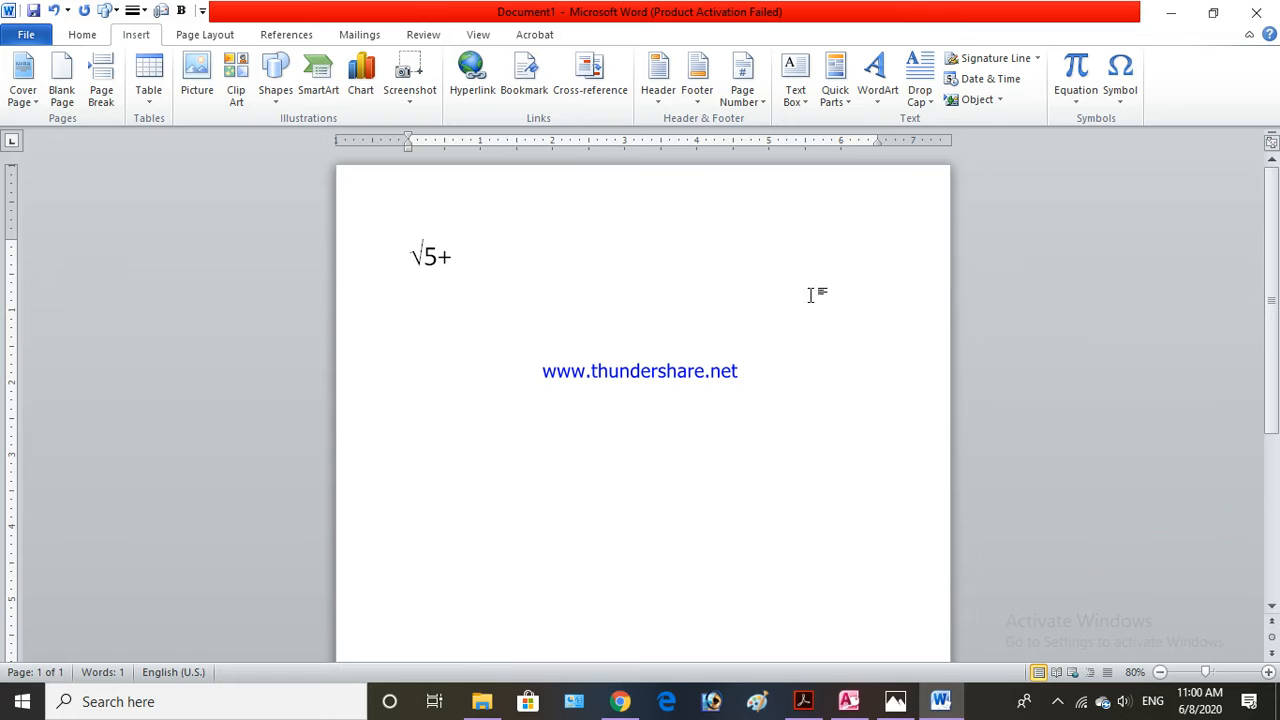
- Continue the equation with another √ from the recently used symbols, followed by 10=
{"action": "left_click", "coordinate": [1117, 98]}
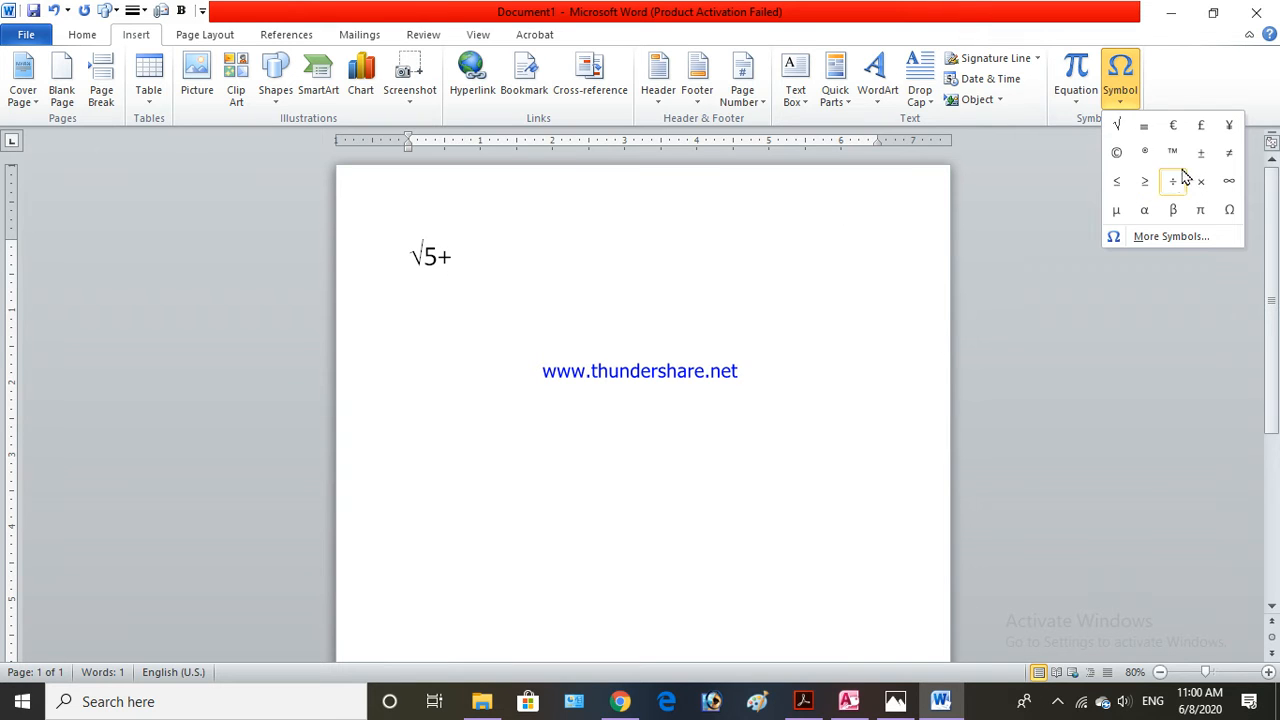
{"action": "left_click", "coordinate": [1117, 127]}
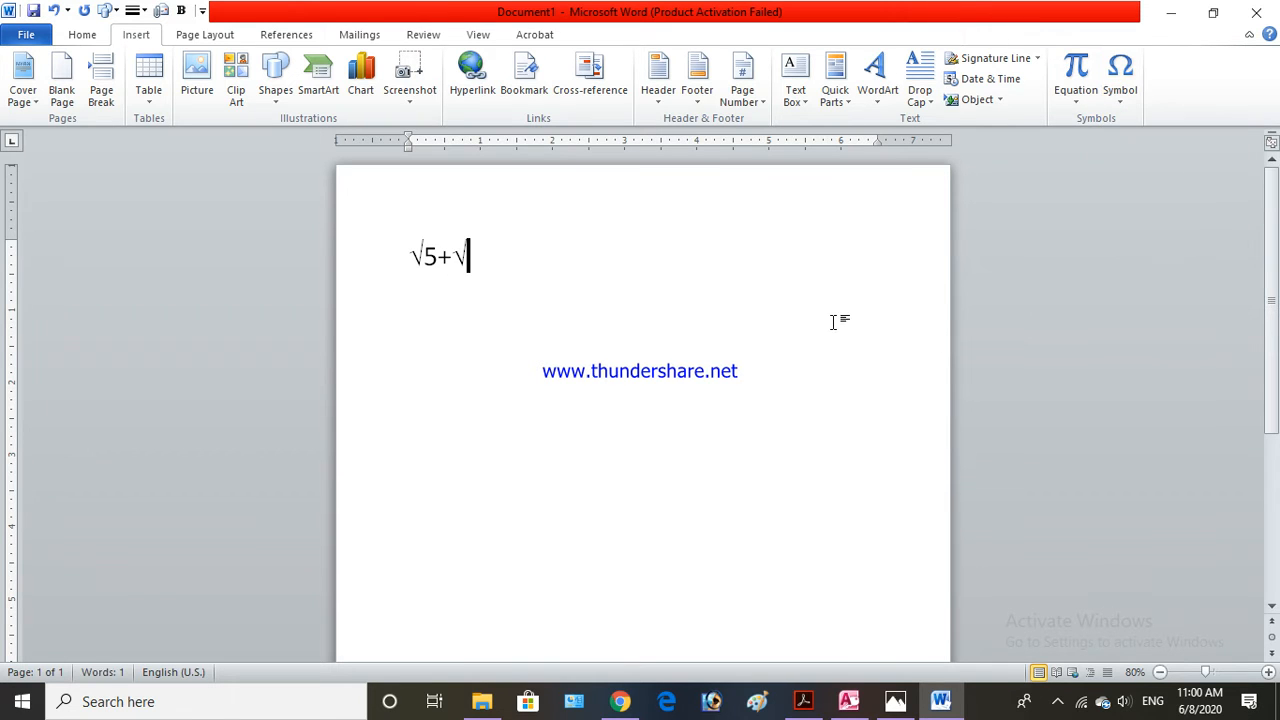
{"action": "type", "text": "10"}
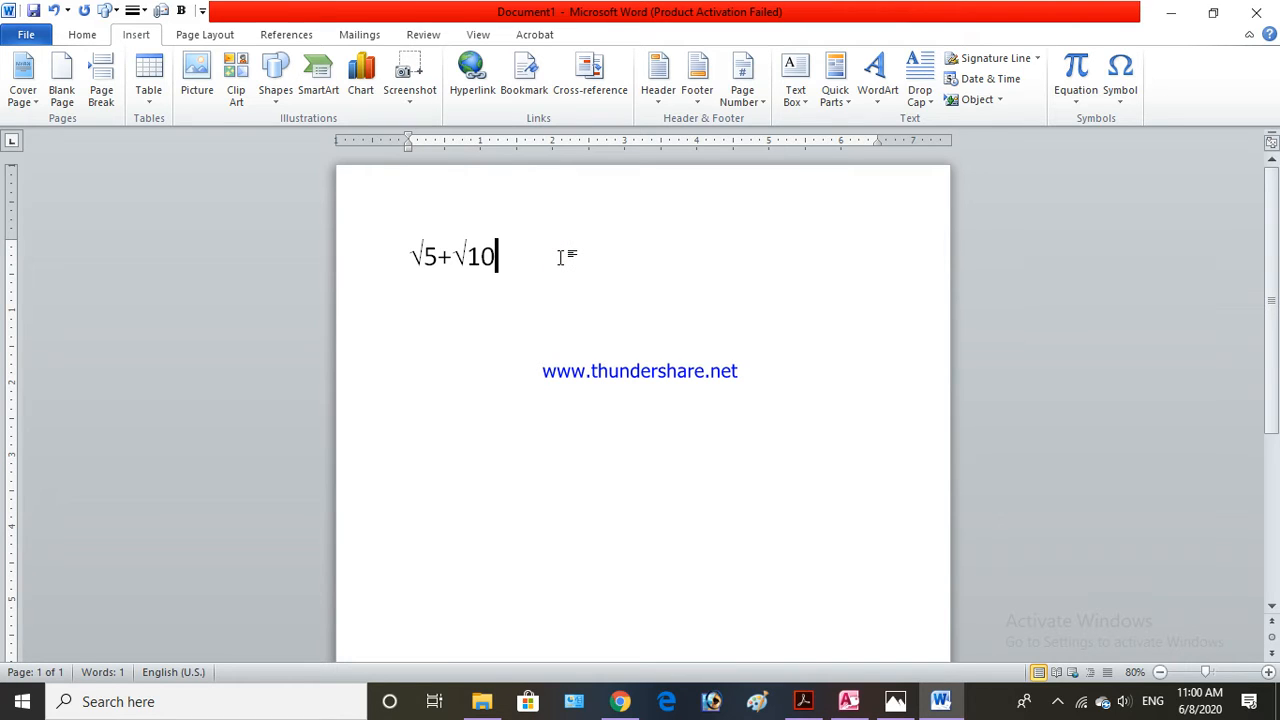
{"action": "type", "text": "="}
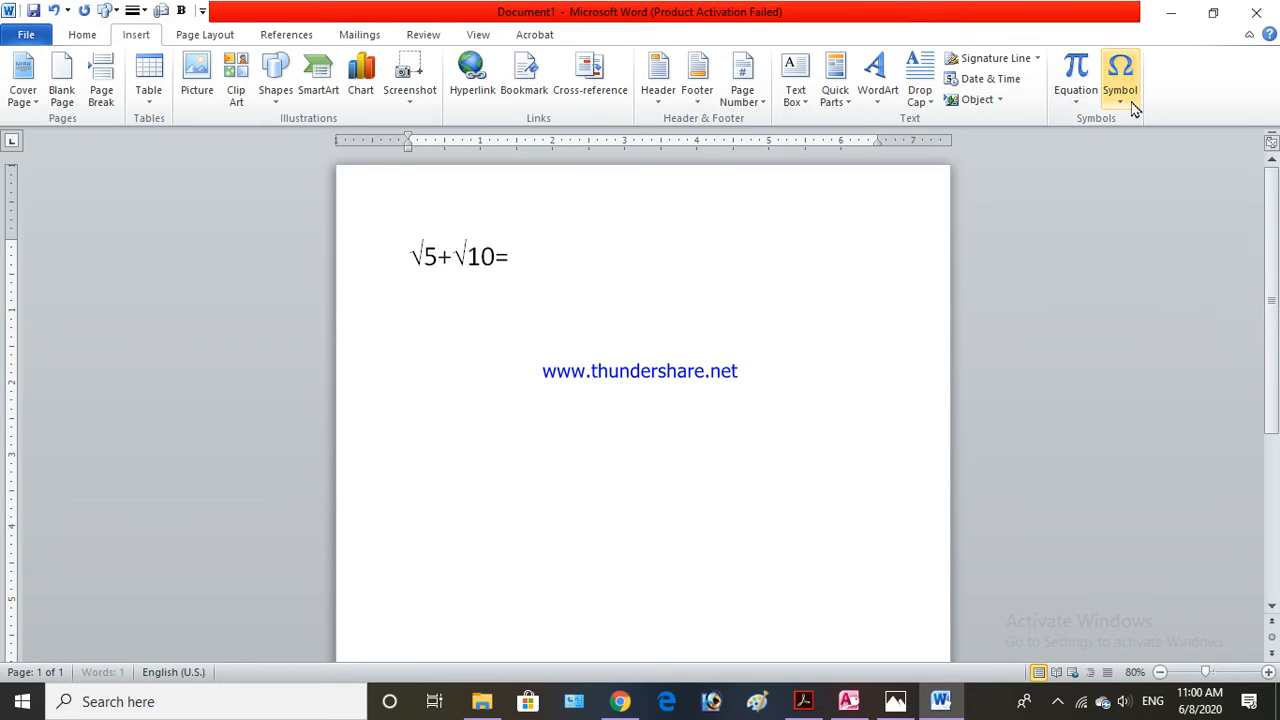
{"action": "left_click", "coordinate": [1125, 100]}
{"action": "left_click", "coordinate": [1117, 125]}
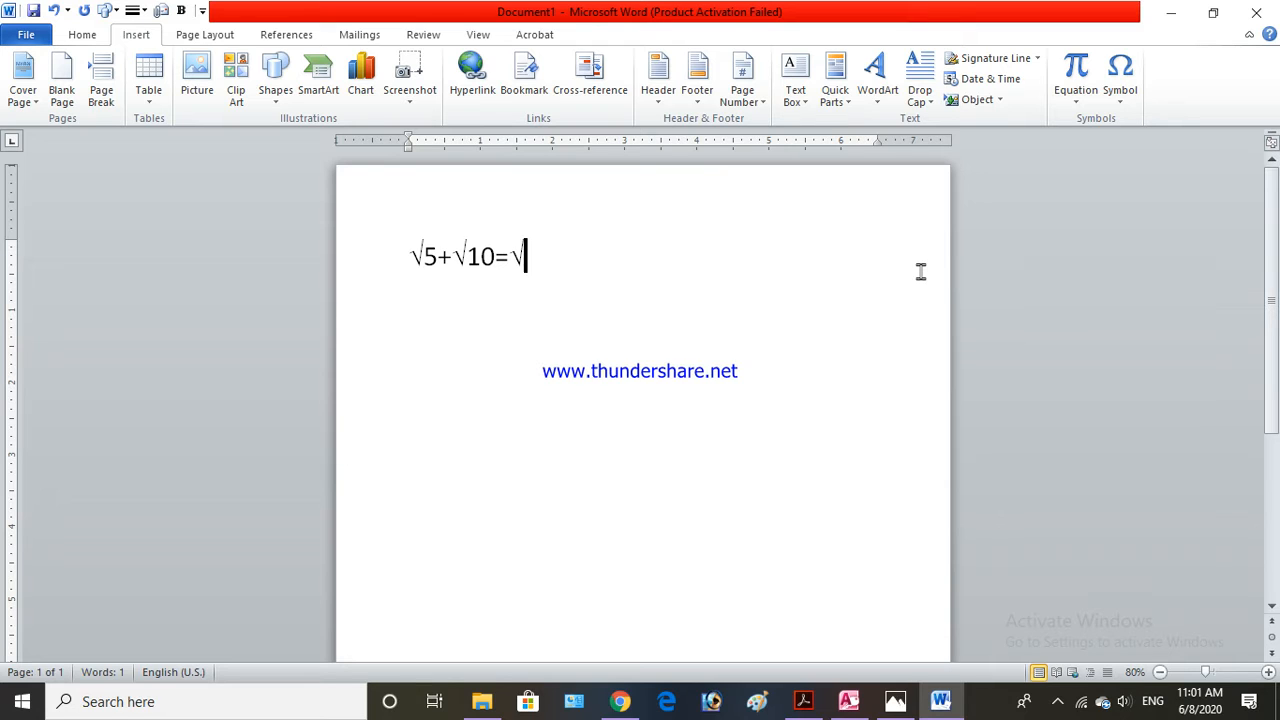
{"action": "key", "text": "BackSpace"}
- Change the number after the second √ to 20
{"action": "left_click", "coordinate": [495, 260]}
{"action": "key", "text": "BackSpace"}
{"action": "key", "text": "BackSpace"}
{"action": "type", "text": "20"}
- Complete the equation after the equals sign with 2√5, using the √ from the recently used symbols
{"action": "left_click", "coordinate": [550, 262]}
{"action": "type", "text": "2"}
{"action": "left_click", "coordinate": [1119, 100]}
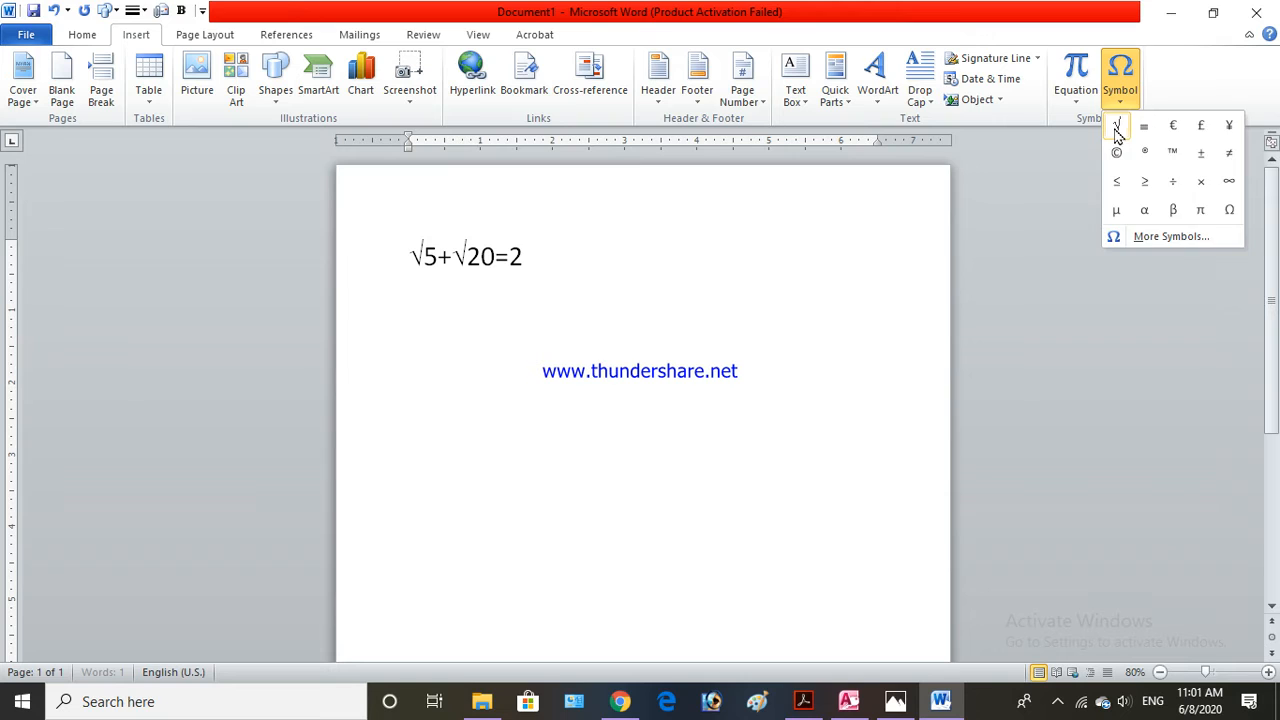
{"action": "left_click", "coordinate": [1116, 125]}
{"action": "type", "text": "5"}
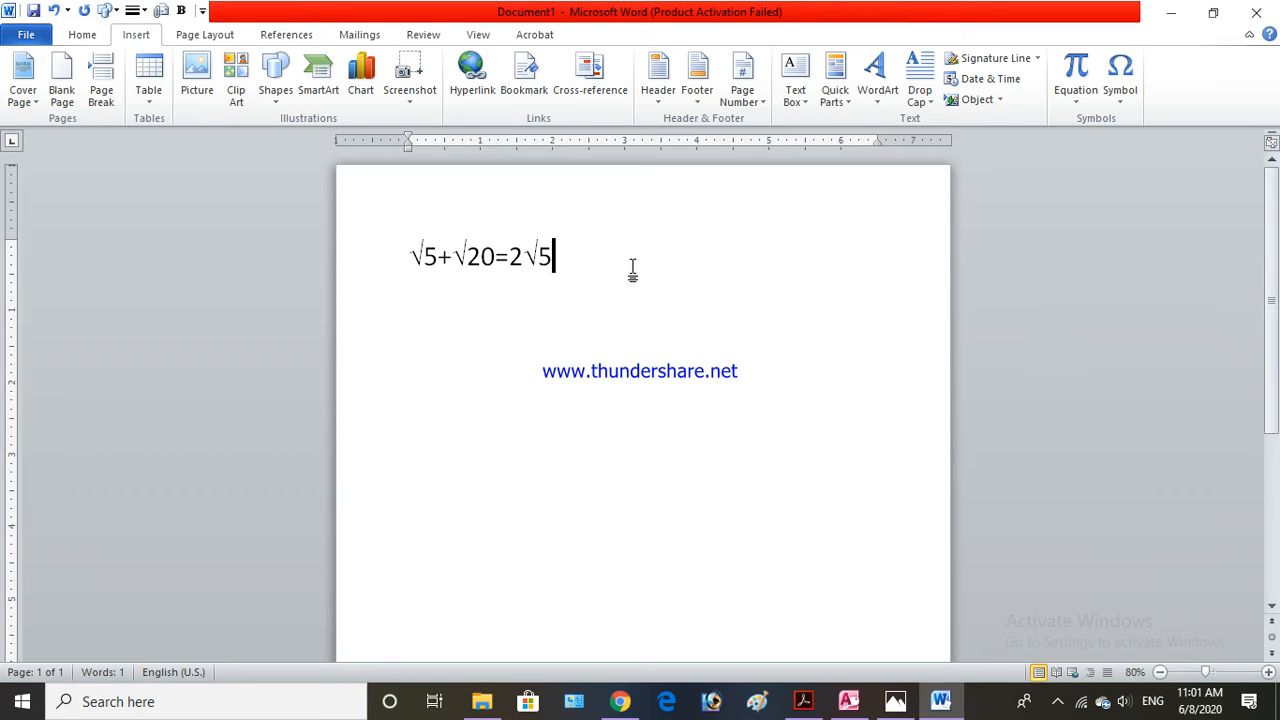
- Enter 1000 on a new line below the equation and add the © character (code 211) from the Symbol font
{"action": "key", "text": "Return"}
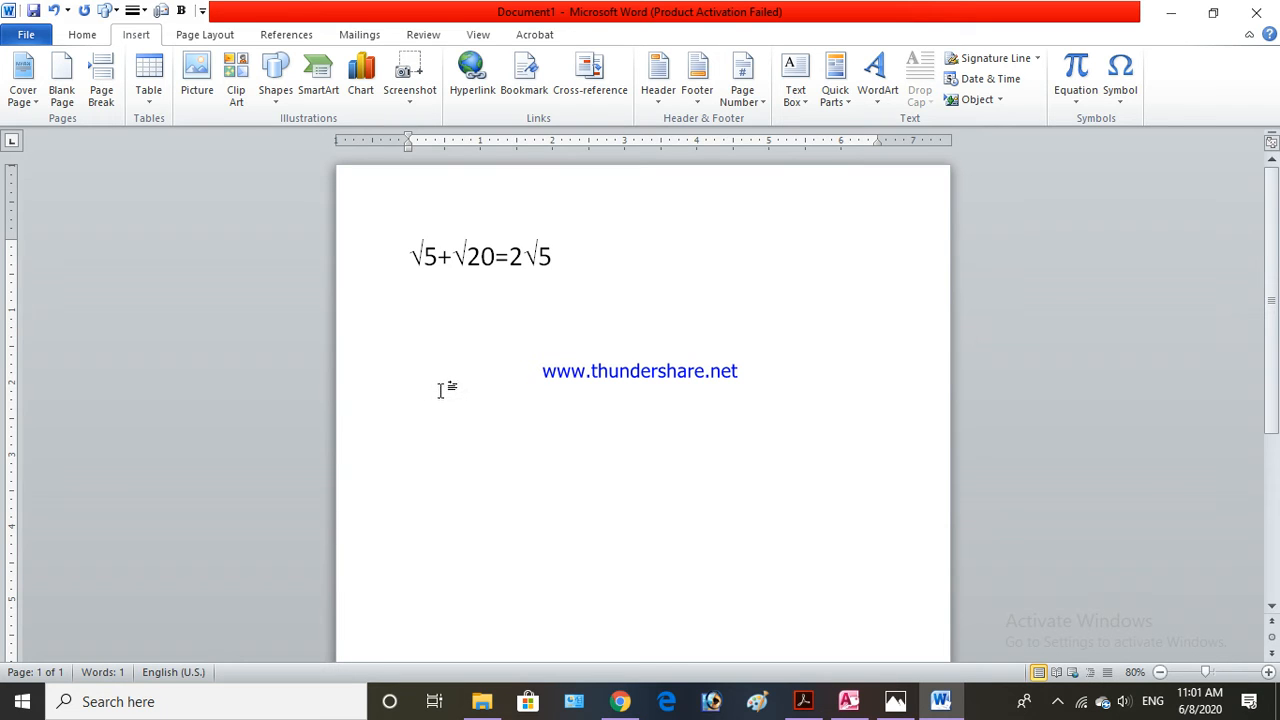
{"action": "type", "text": "1000"}
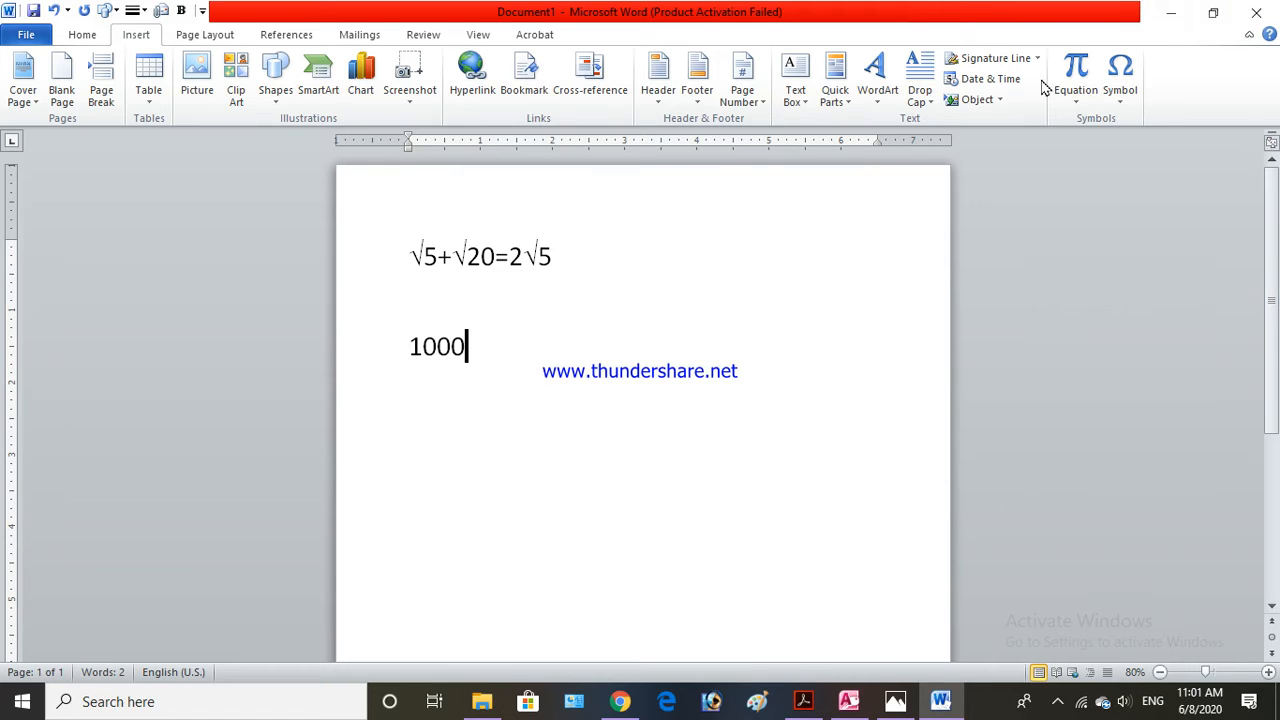
{"action": "left_click", "coordinate": [1118, 104]}
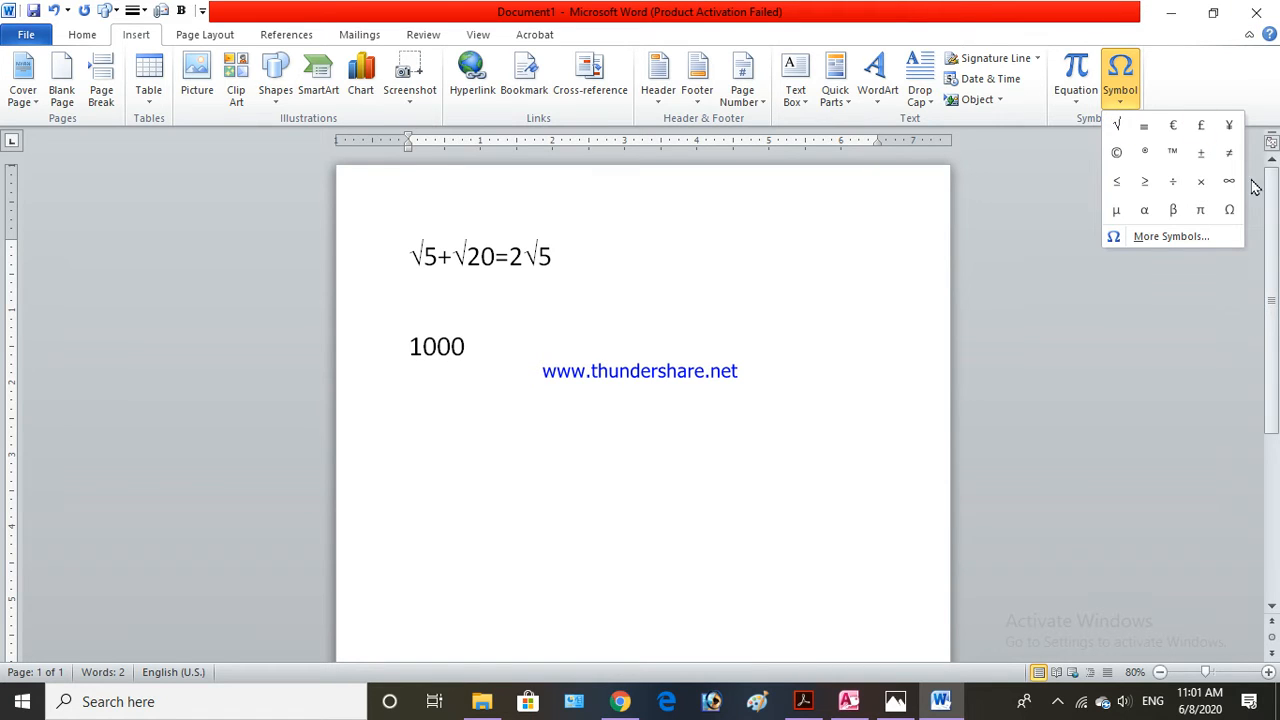
{"action": "left_click", "coordinate": [1219, 242]}
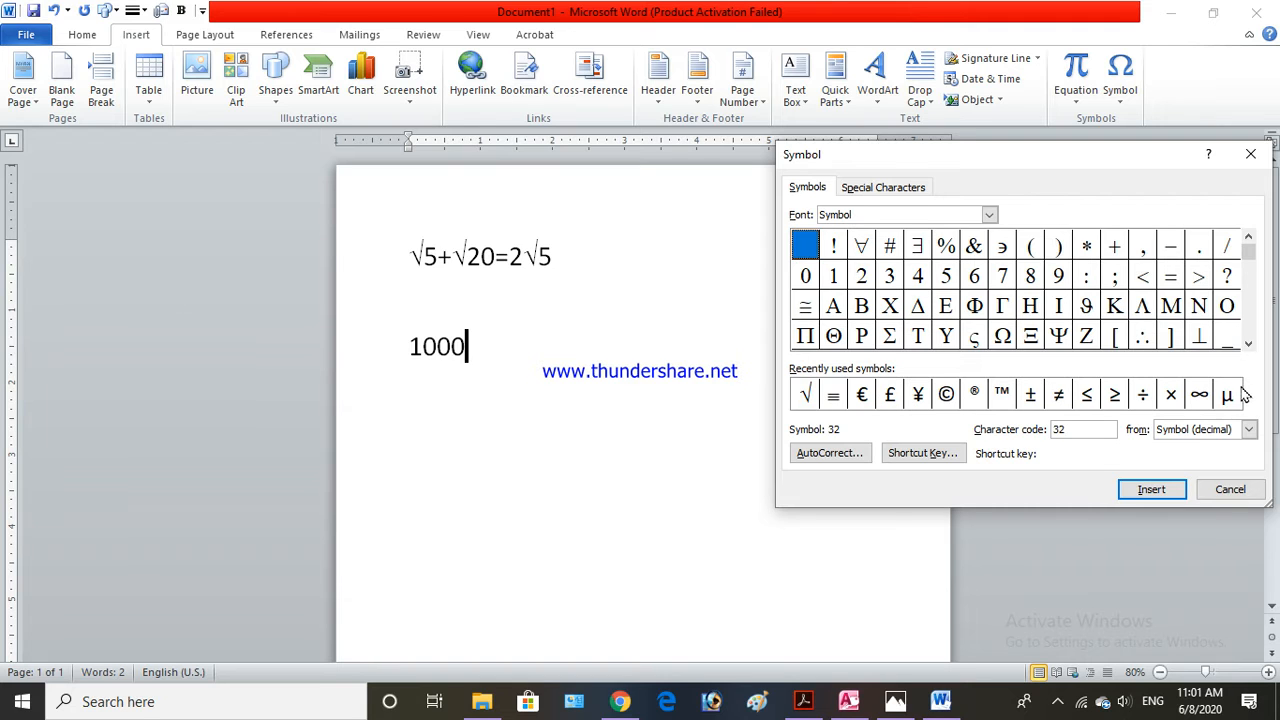
{"action": "left_click", "coordinate": [1248, 344]}
{"action": "left_click", "coordinate": [1248, 344]}
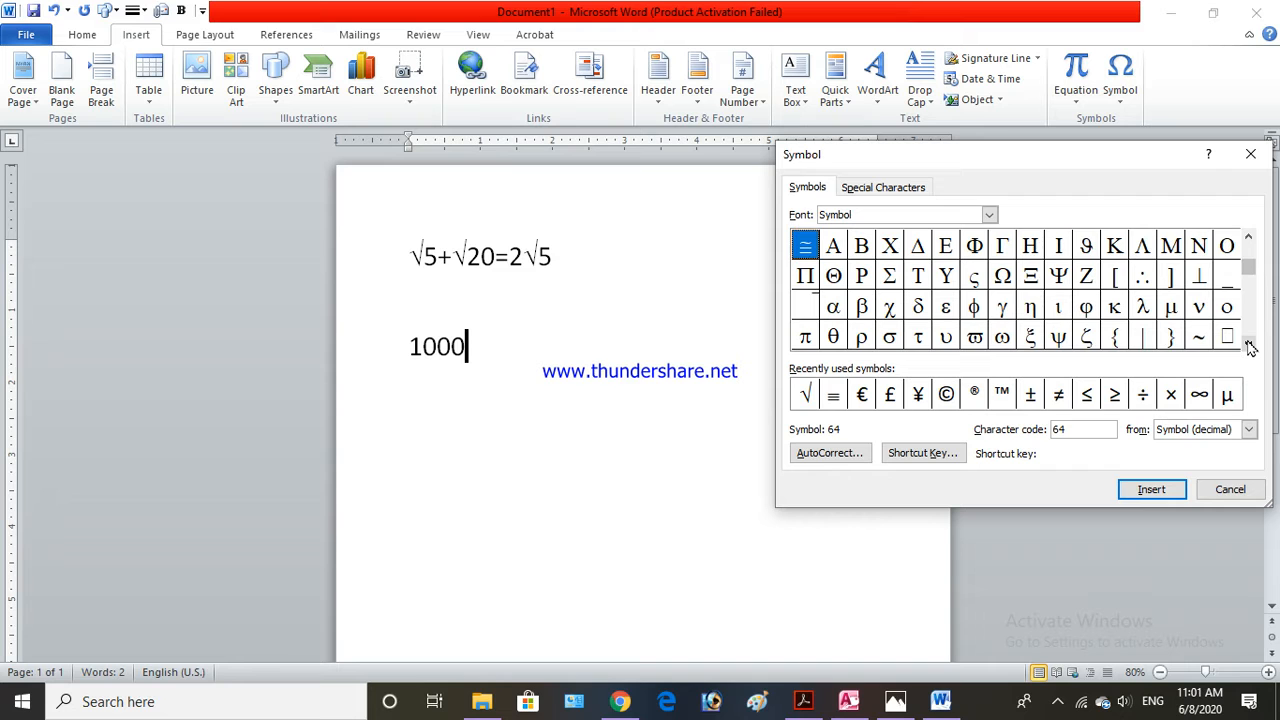
{"action": "left_click", "coordinate": [1248, 344]}
{"action": "left_click", "coordinate": [1248, 344]}
{"action": "left_click", "coordinate": [1248, 344]}
{"action": "left_click", "coordinate": [1248, 344]}
{"action": "left_click", "coordinate": [1248, 344]}
{"action": "left_click", "coordinate": [1248, 344]}
{"action": "left_click", "coordinate": [1248, 344]}
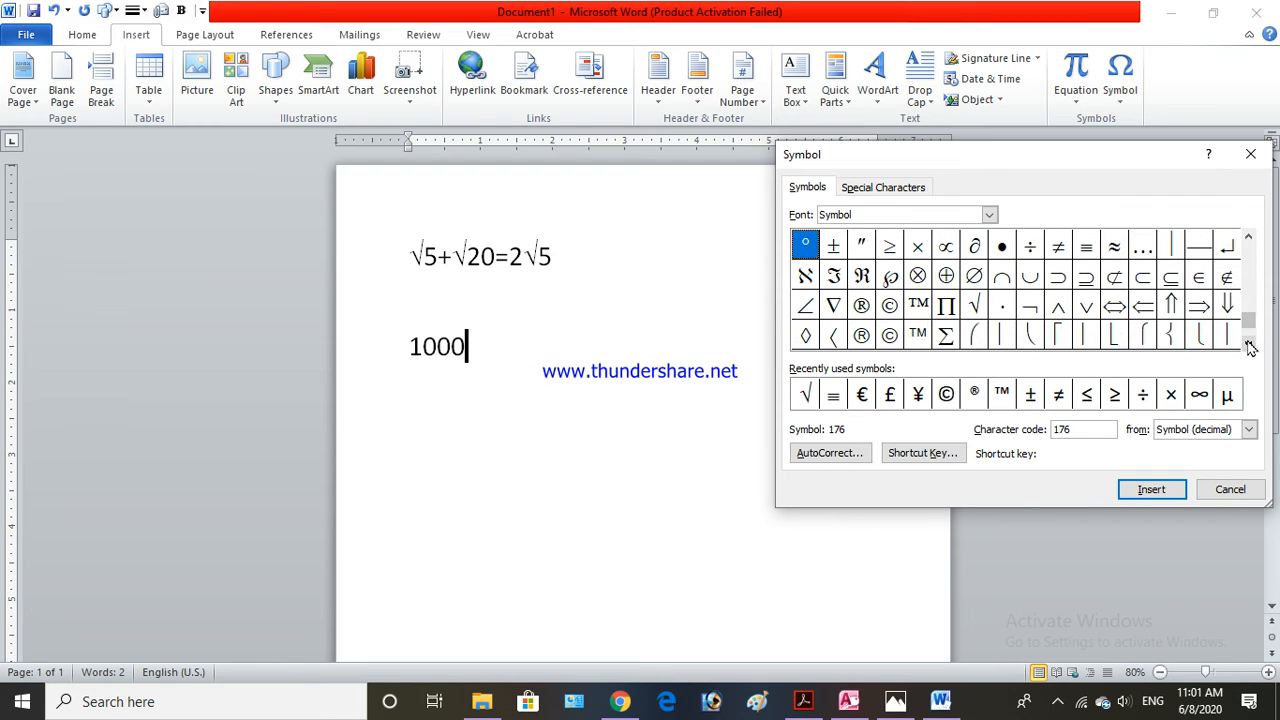
{"action": "left_click", "coordinate": [890, 305]}
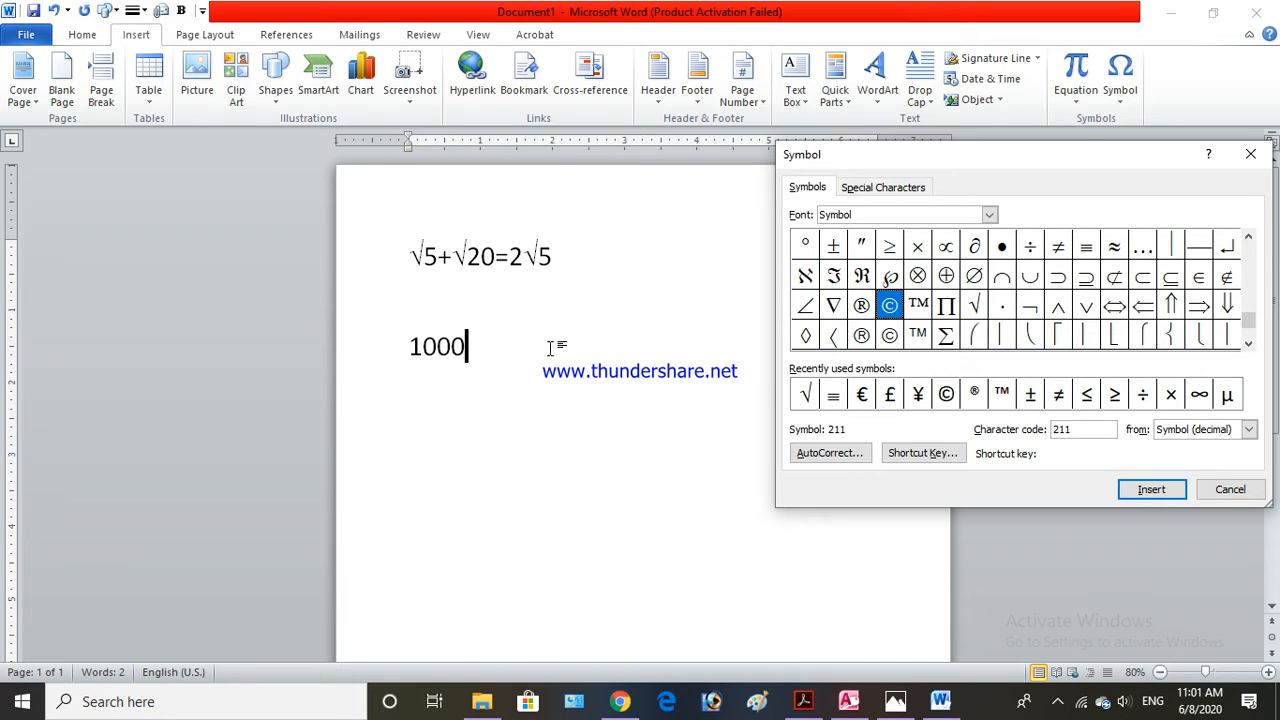
{"action": "left_click", "coordinate": [1153, 489]}
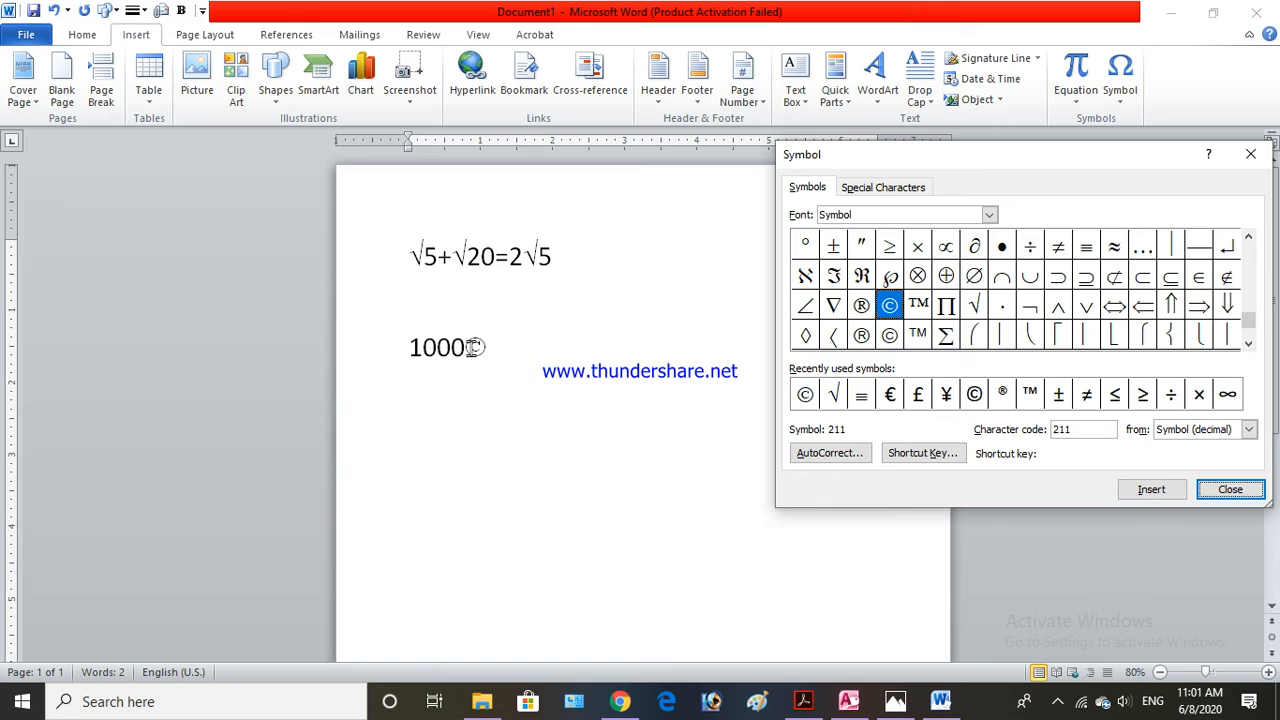
- Delete the number 1000 in front of the © symbol
{"action": "left_click", "coordinate": [467, 347]}
{"action": "key", "text": "BackSpace"}
{"action": "key", "text": "BackSpace"}
{"action": "key", "text": "BackSpace"}
{"action": "key", "text": "BackSpace"}
{"action": "mouse_move", "coordinate": [481, 701]}
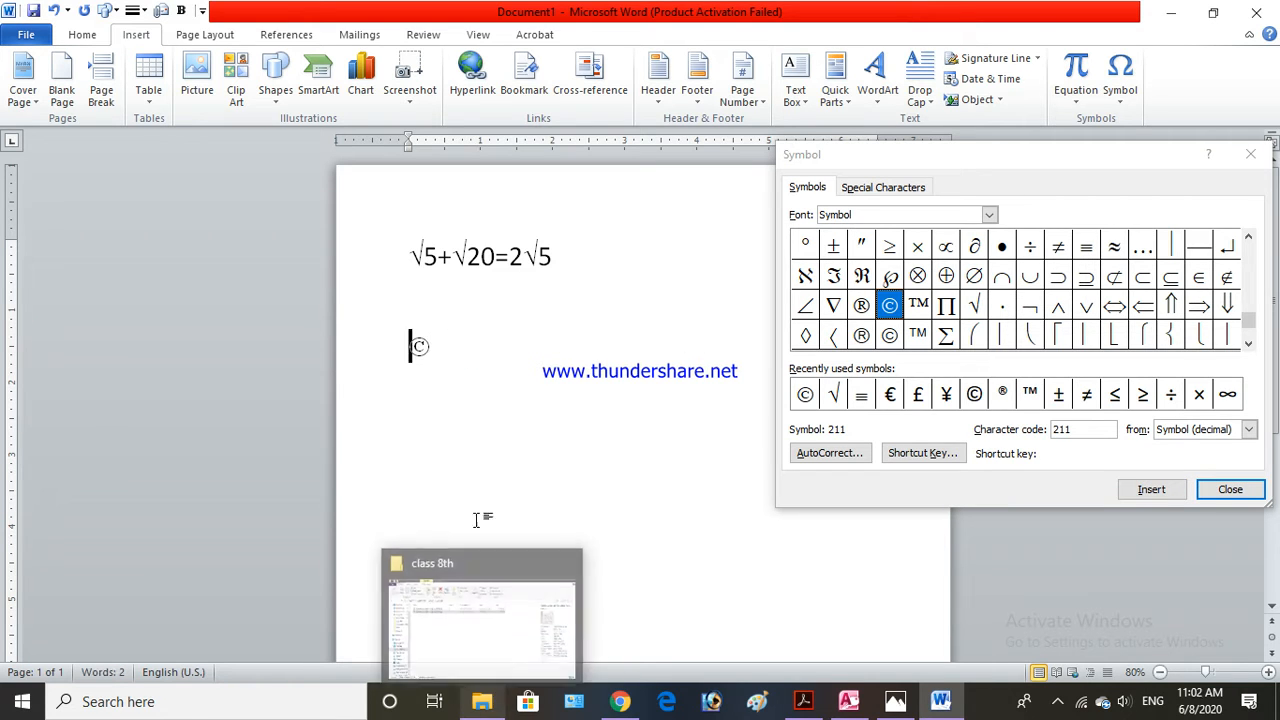
- Add a second © (code 211) and the ® character (code 226) from the Symbol font after the existing ©
{"action": "left_click", "coordinate": [523, 354]}
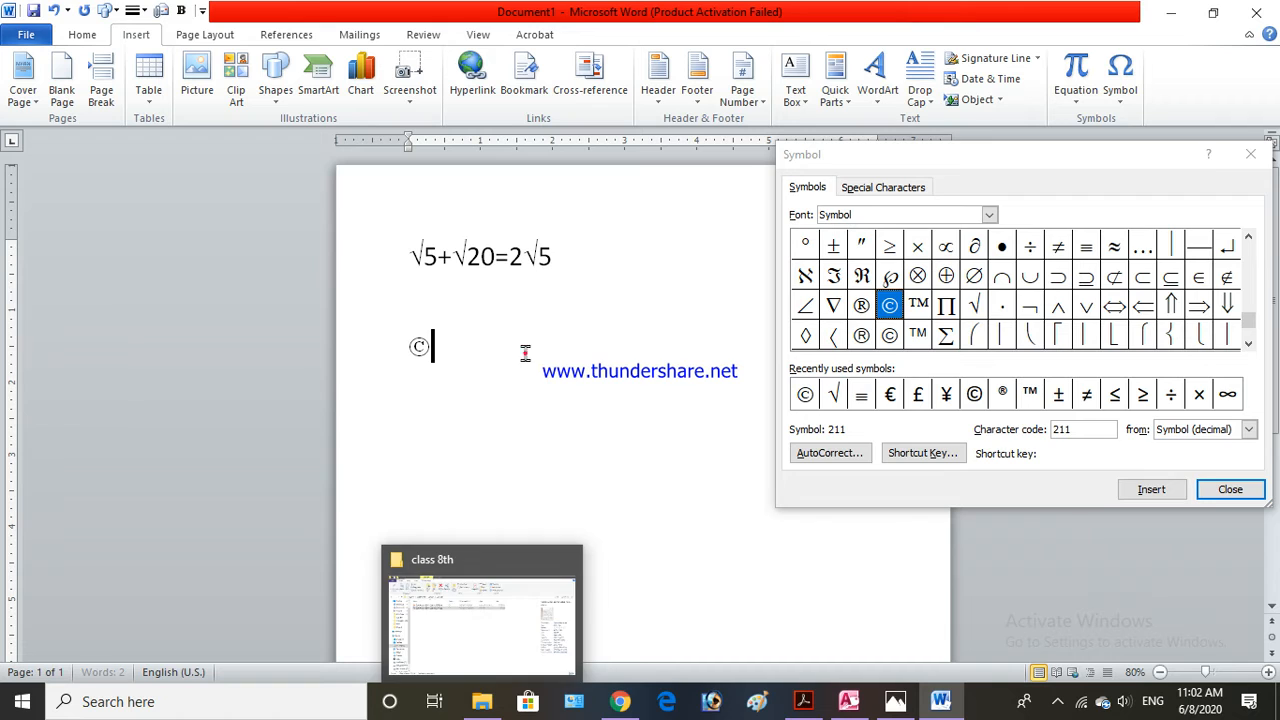
{"action": "left_click", "coordinate": [861, 350]}
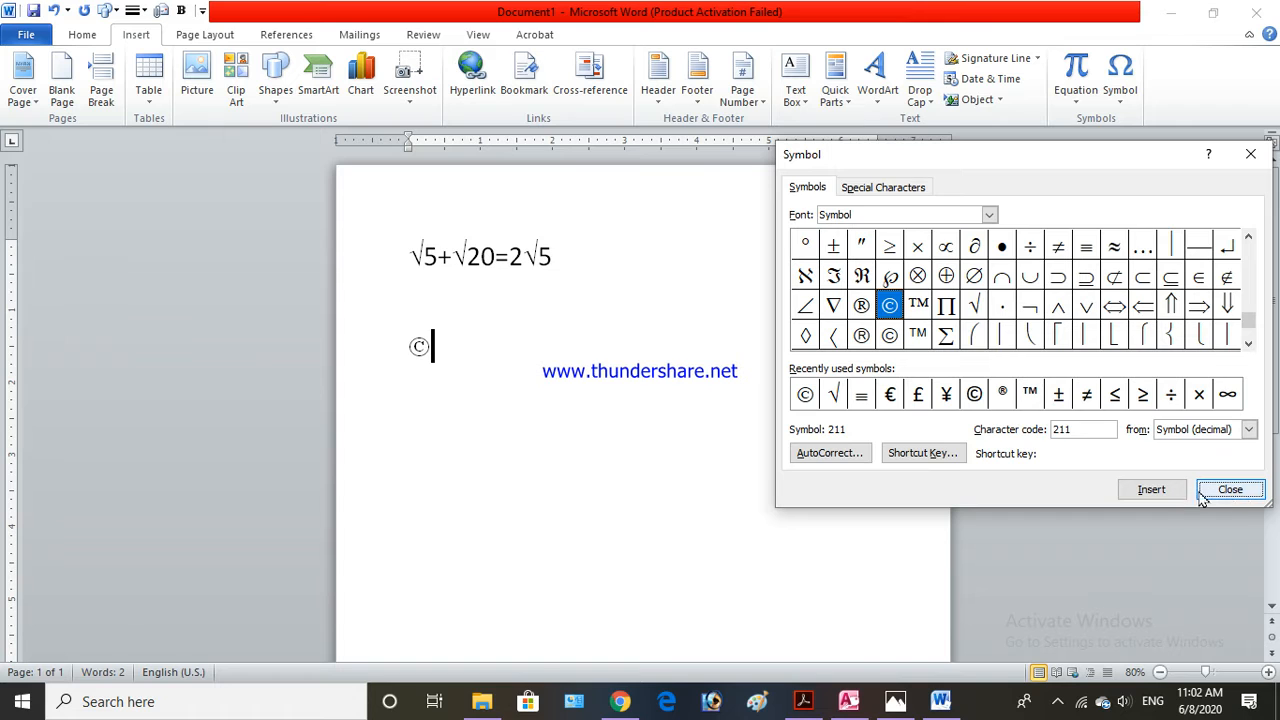
{"action": "left_click", "coordinate": [1151, 489]}
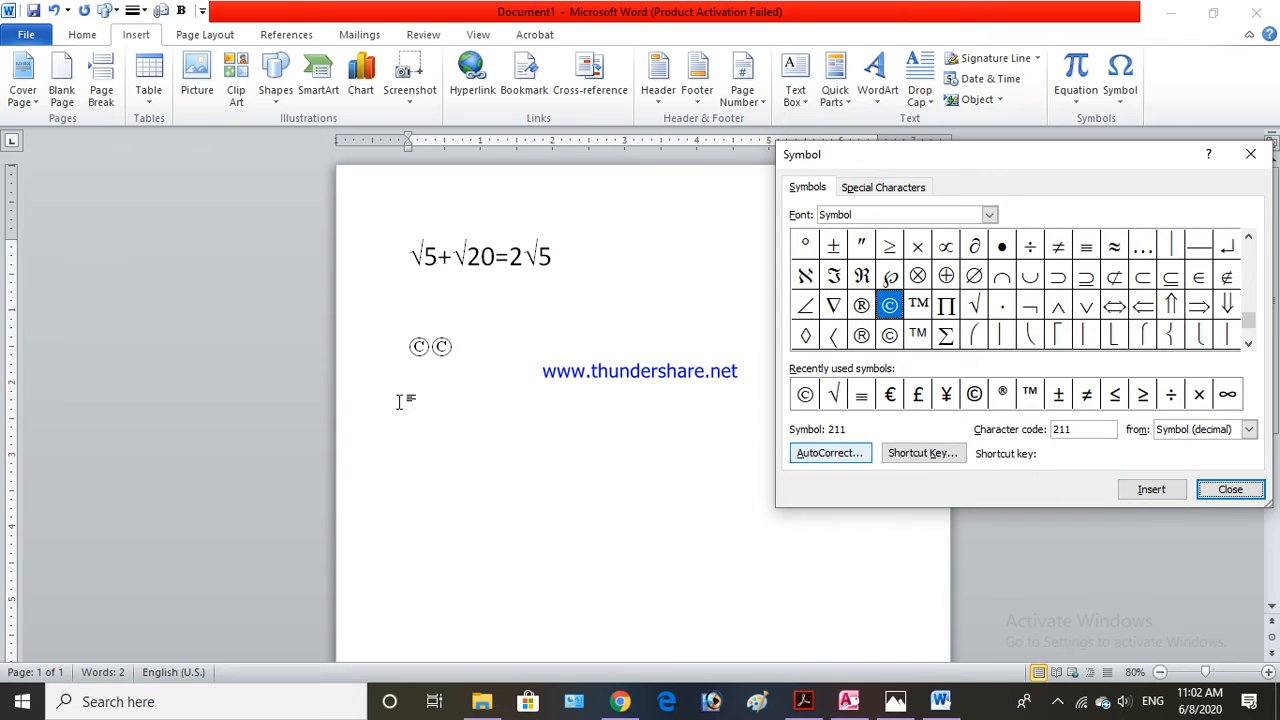
{"action": "left_click", "coordinate": [862, 334]}
{"action": "left_click", "coordinate": [1151, 489]}
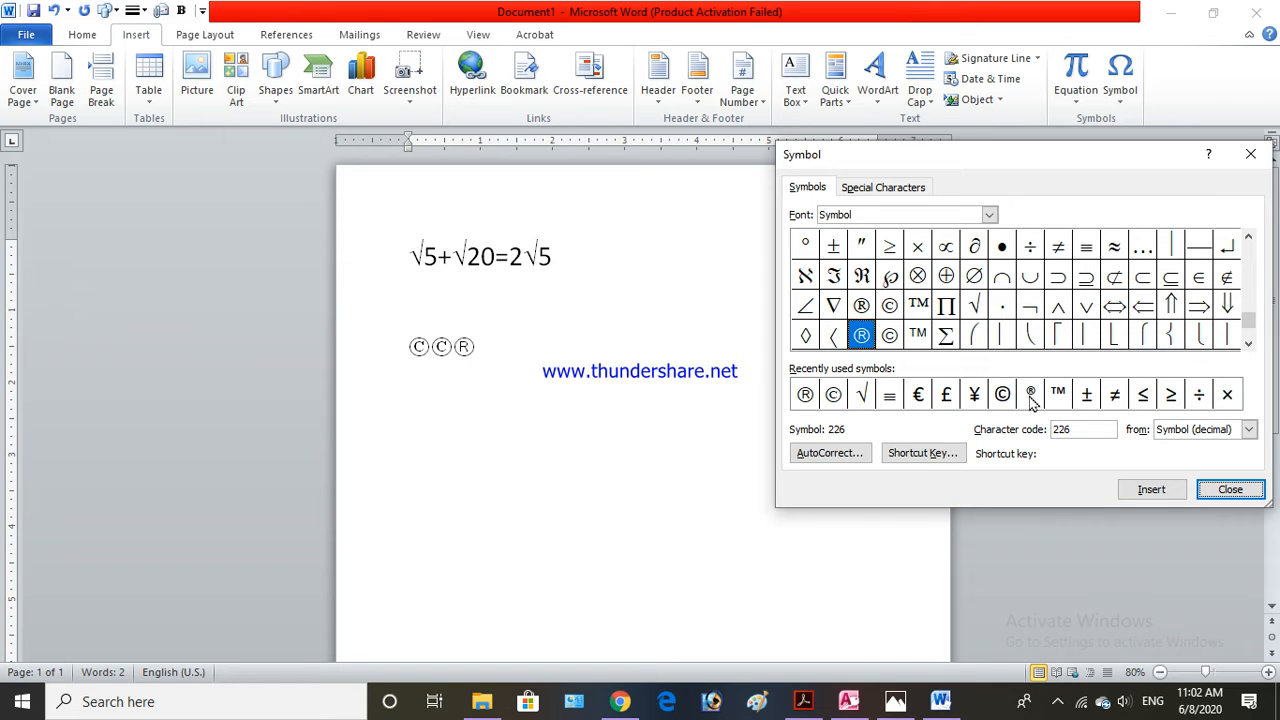
{"action": "left_click", "coordinate": [974, 394]}
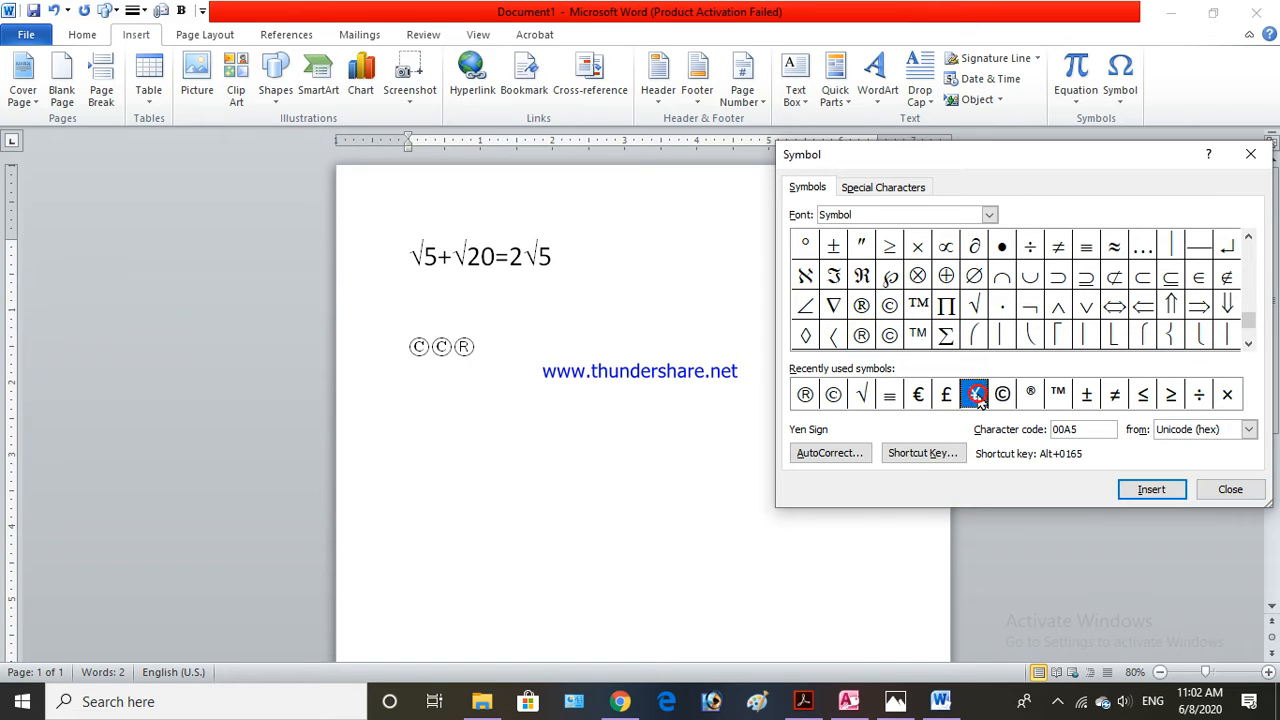
{"action": "left_click", "coordinate": [530, 345]}
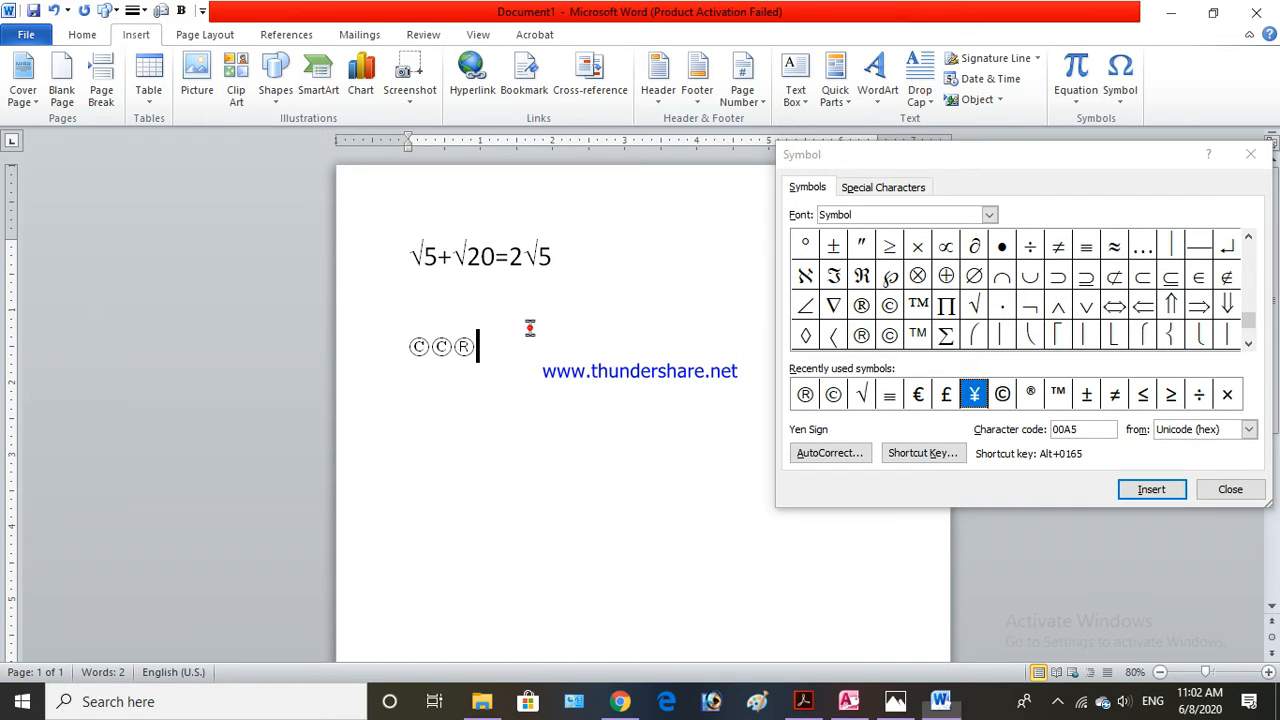
{"action": "left_click", "coordinate": [1251, 490]}
- Format the line of © and ® symbols in red, size 48, with the Arial Rounded MT Bold font
{"action": "left_click_drag", "start_coordinate": [524, 360], "coordinate": [329, 352]}
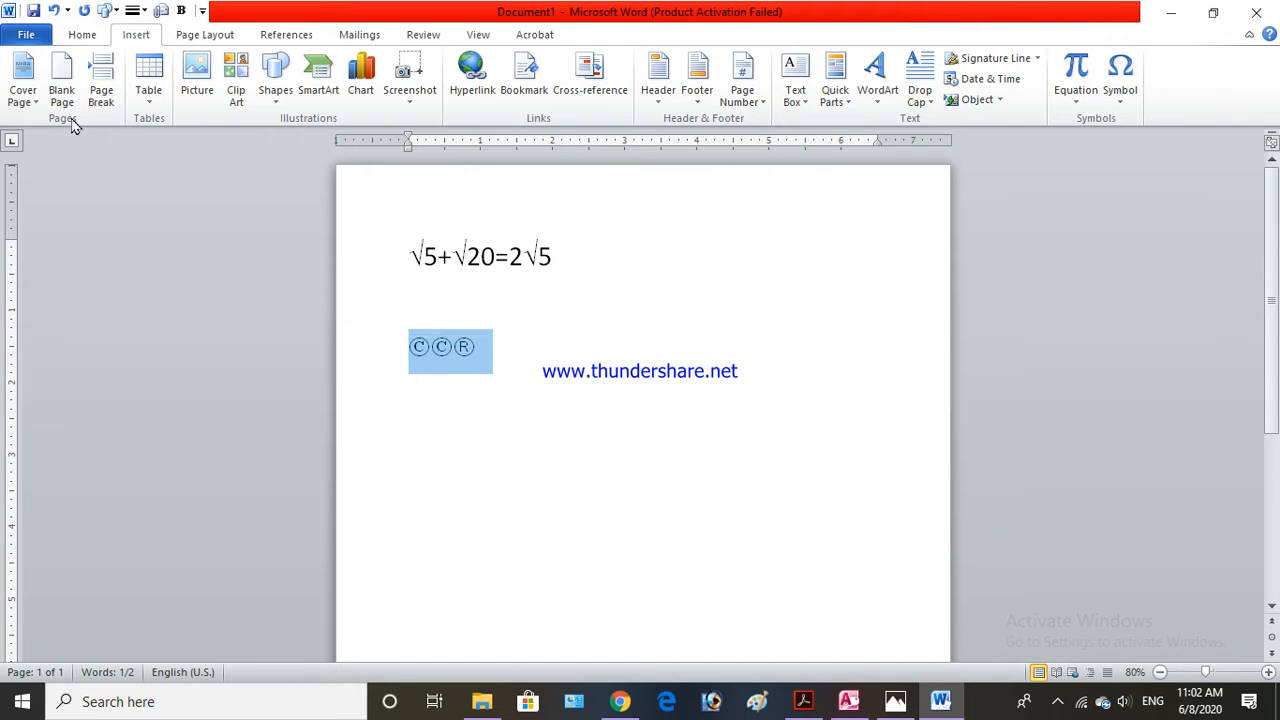
{"action": "left_click", "coordinate": [84, 36]}
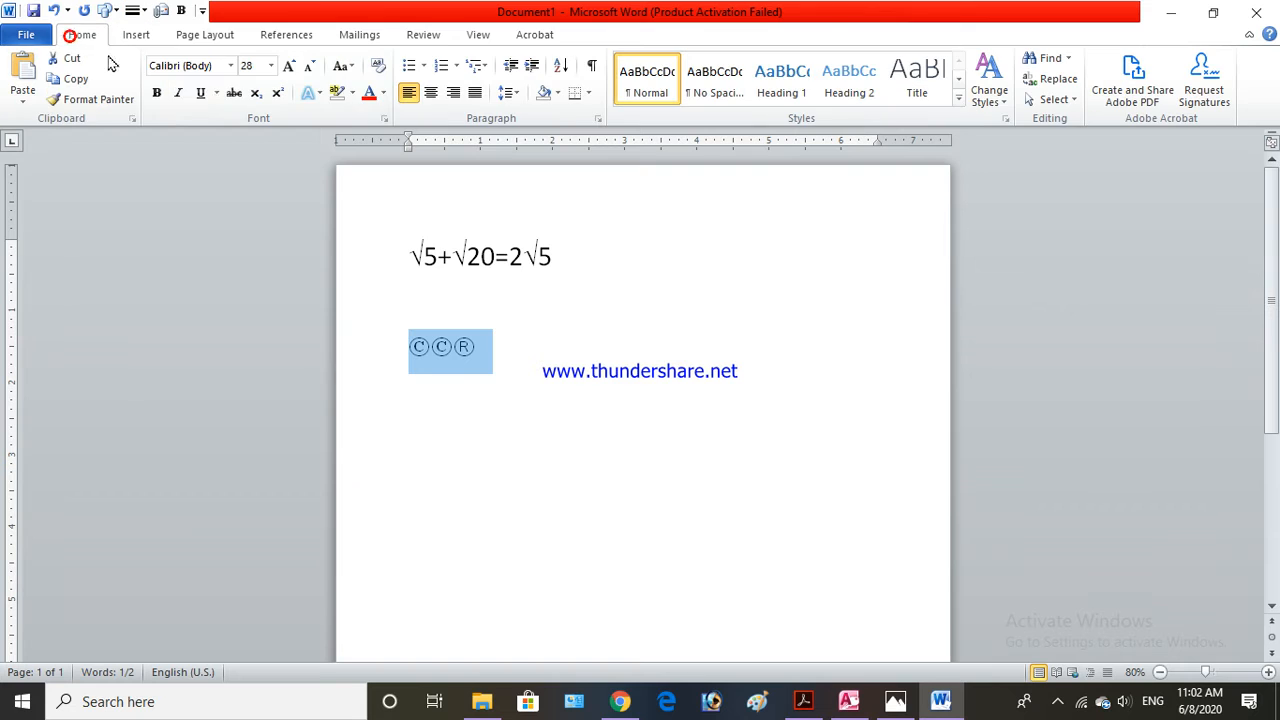
{"action": "left_click", "coordinate": [270, 65]}
{"action": "left_click", "coordinate": [249, 310]}
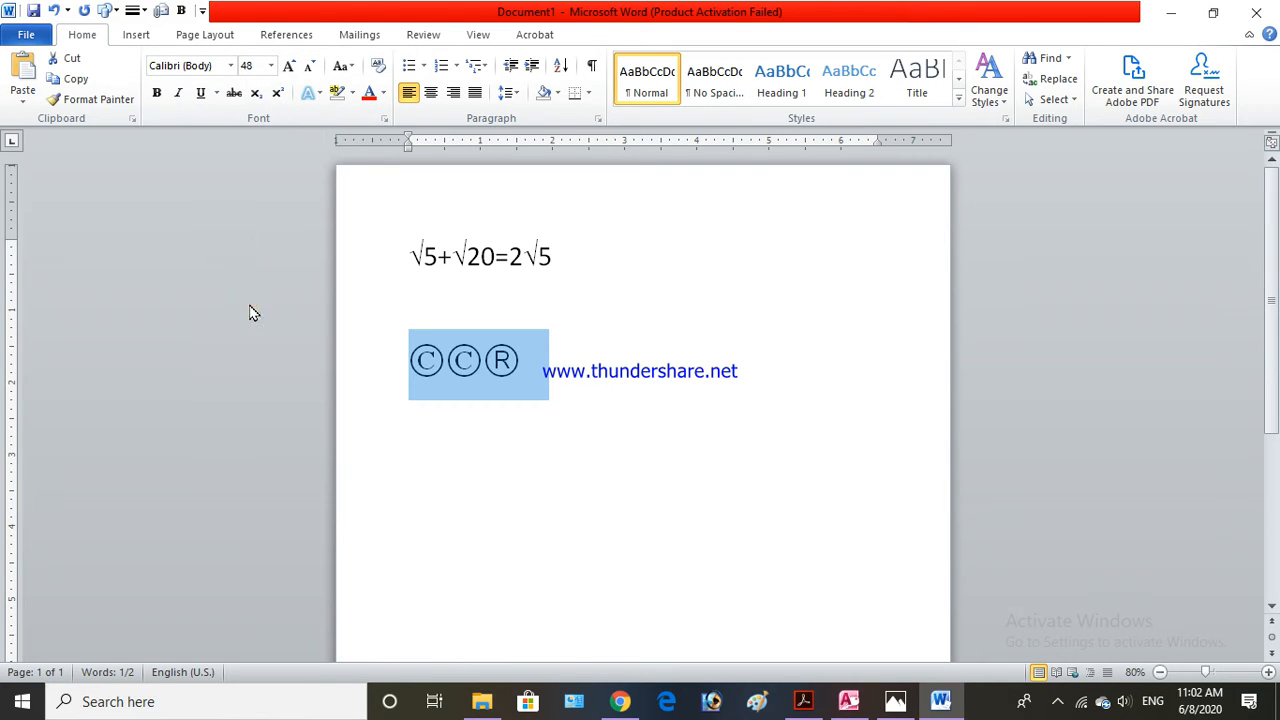
{"action": "left_click", "coordinate": [371, 93]}
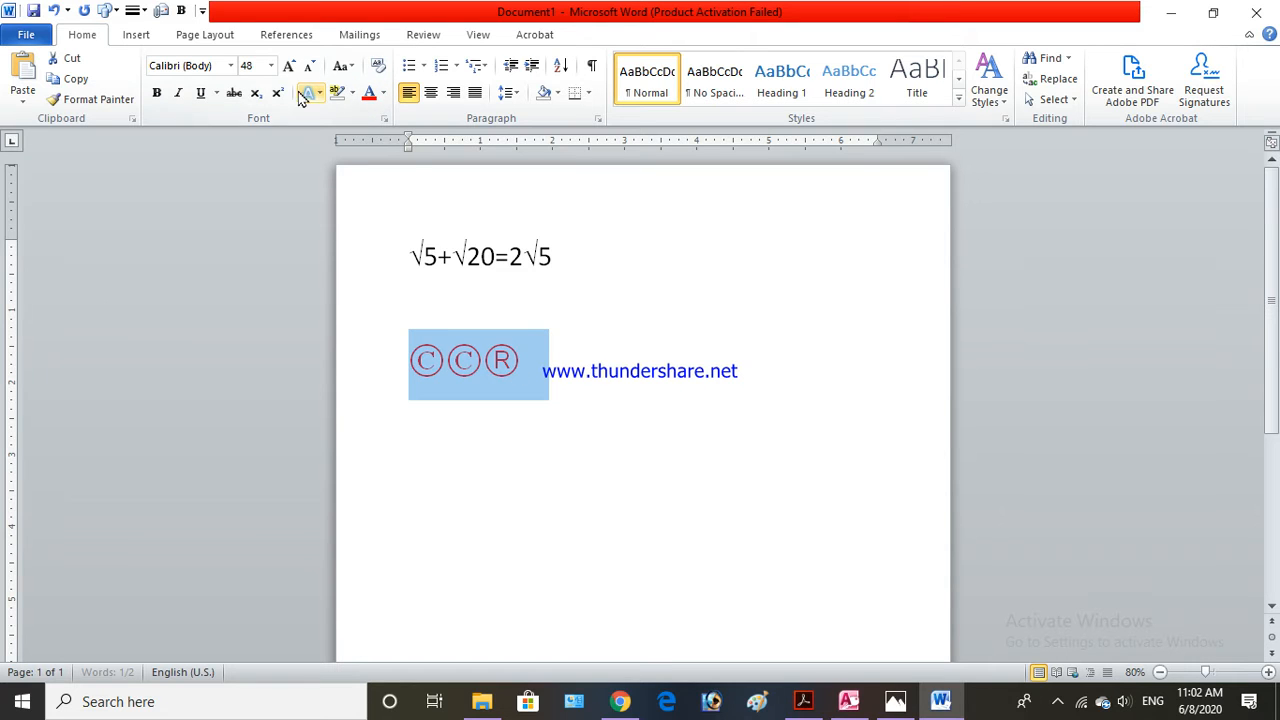
{"action": "left_click", "coordinate": [230, 66]}
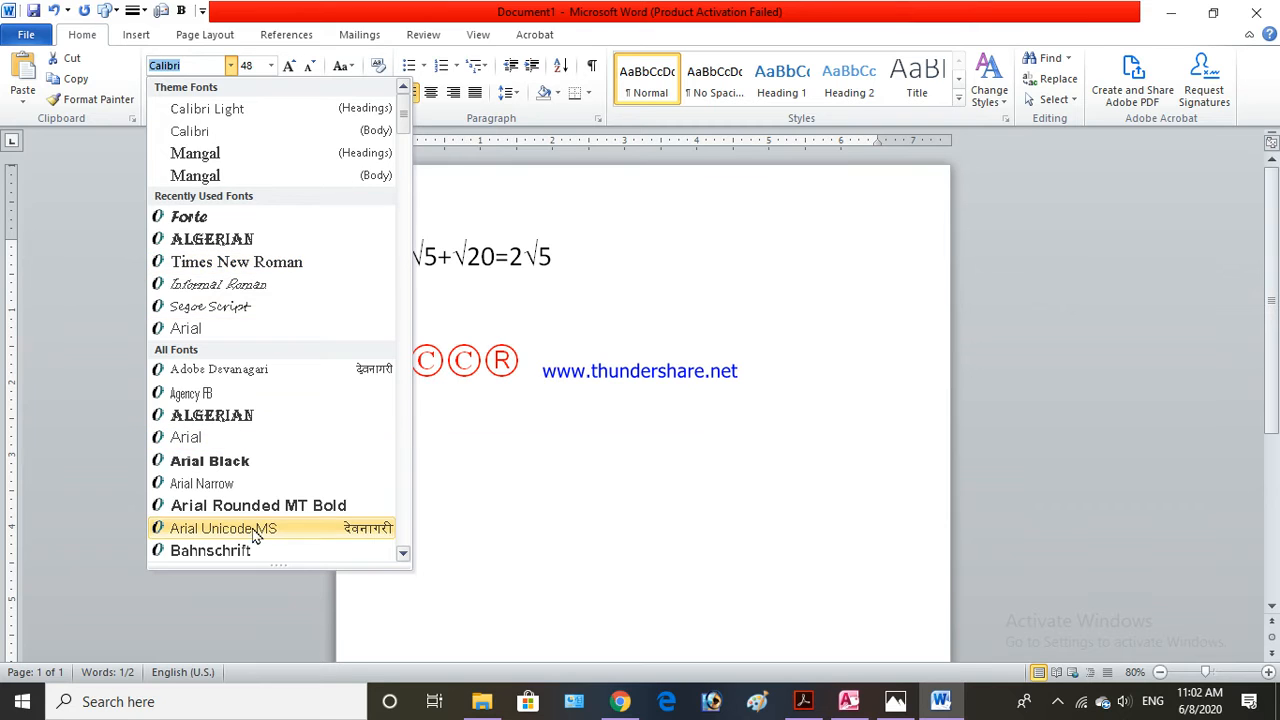
{"action": "left_click", "coordinate": [285, 505]}
{"action": "left_click", "coordinate": [677, 491]}
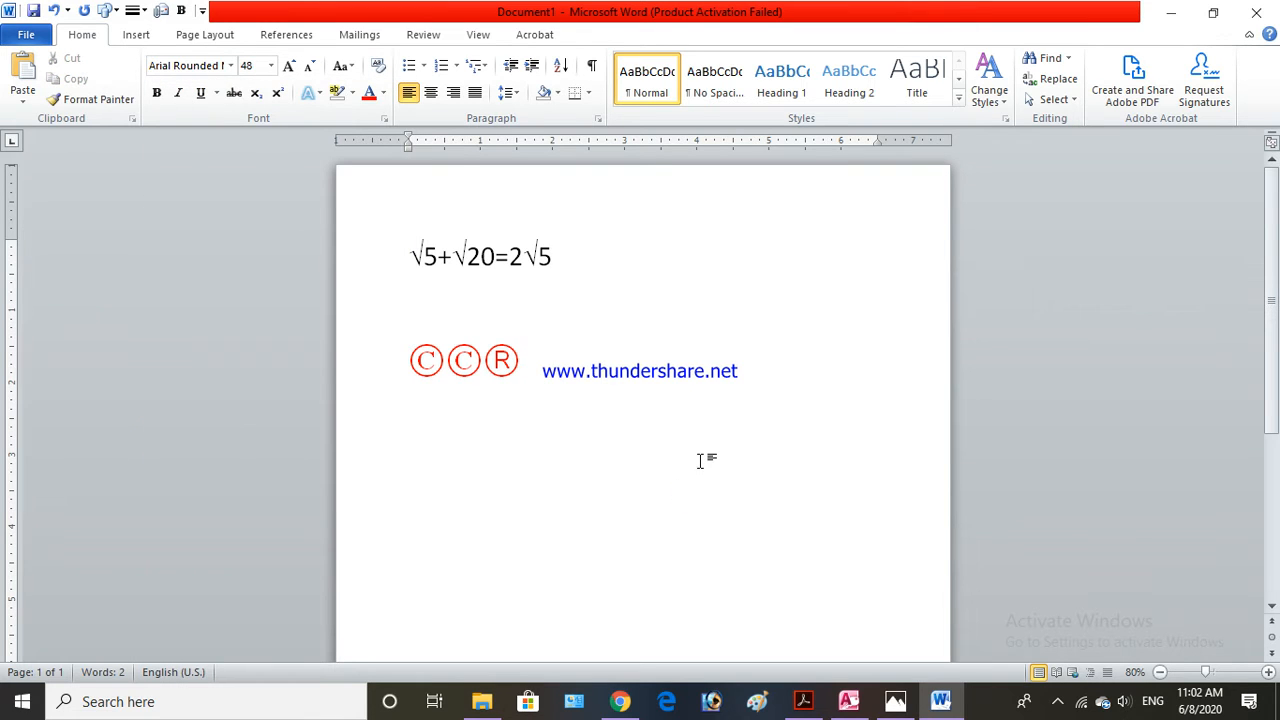
- Replace the © and ® symbols with the ™ sign from the recently used symbols
{"action": "left_click_drag", "start_coordinate": [550, 371], "coordinate": [380, 354]}
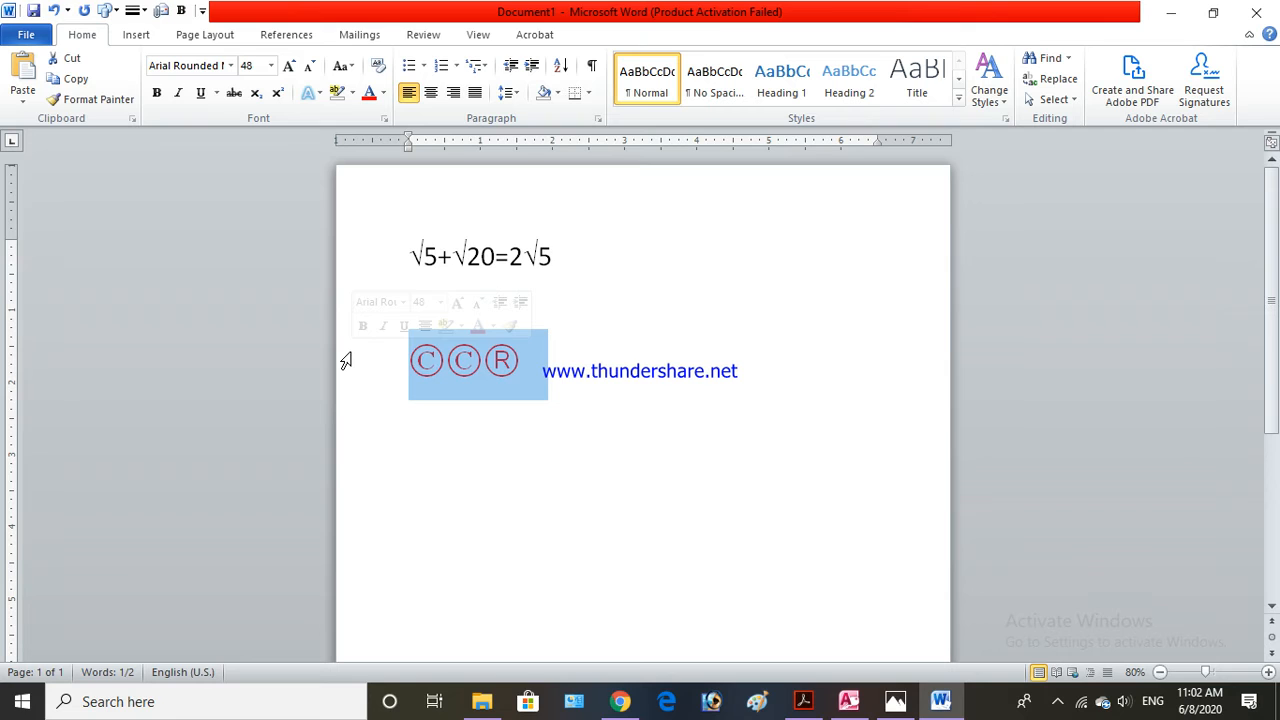
{"action": "key", "text": "Delete"}
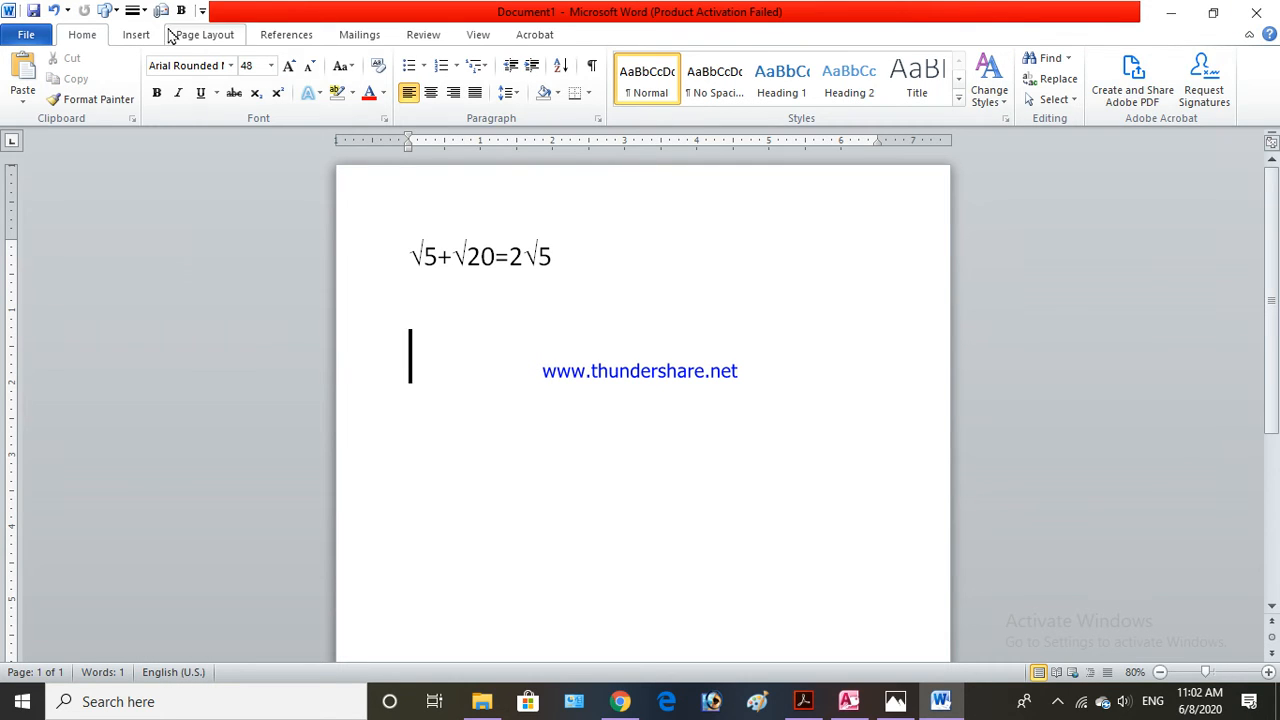
{"action": "left_click", "coordinate": [136, 34]}
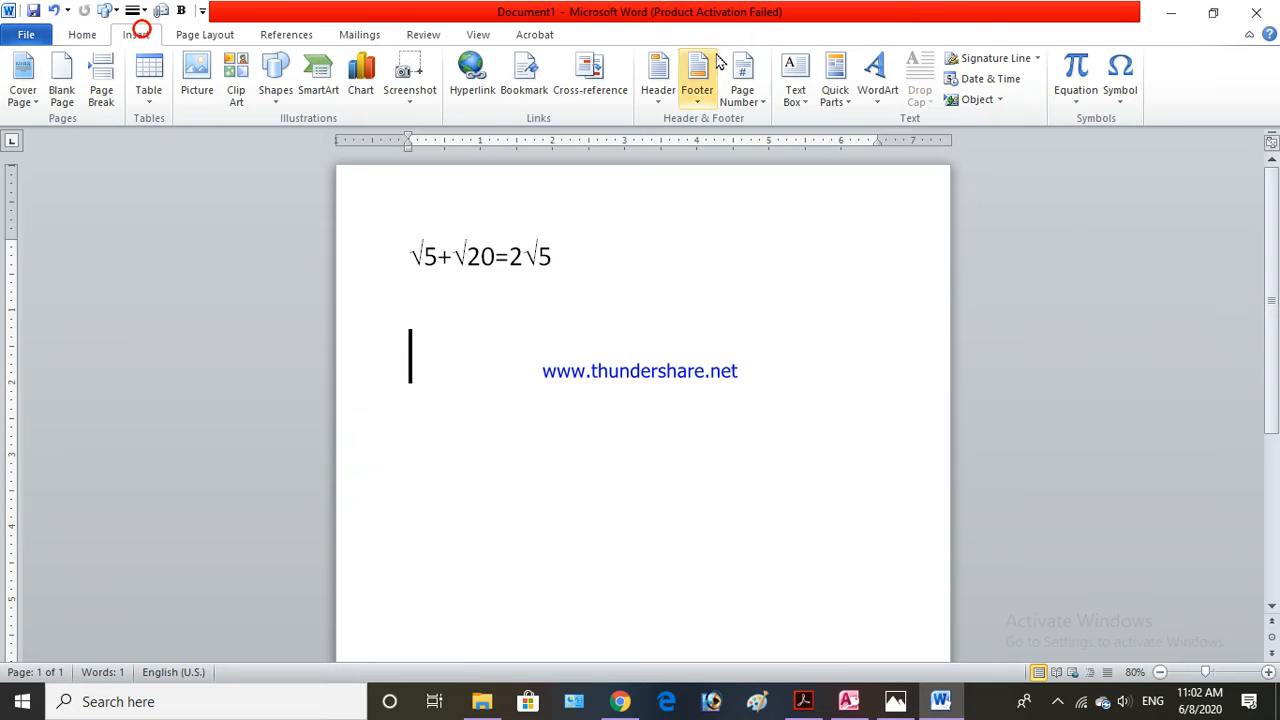
{"action": "left_click", "coordinate": [1117, 95]}
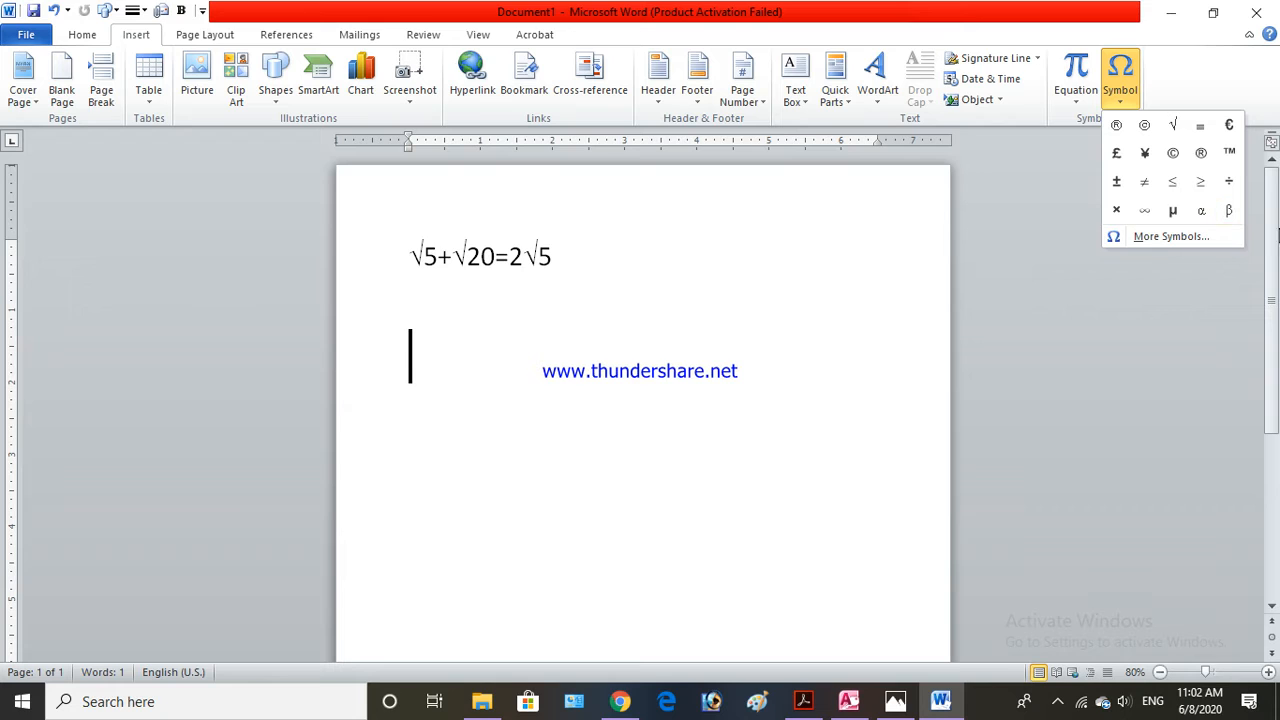
{"action": "left_click", "coordinate": [1170, 237]}
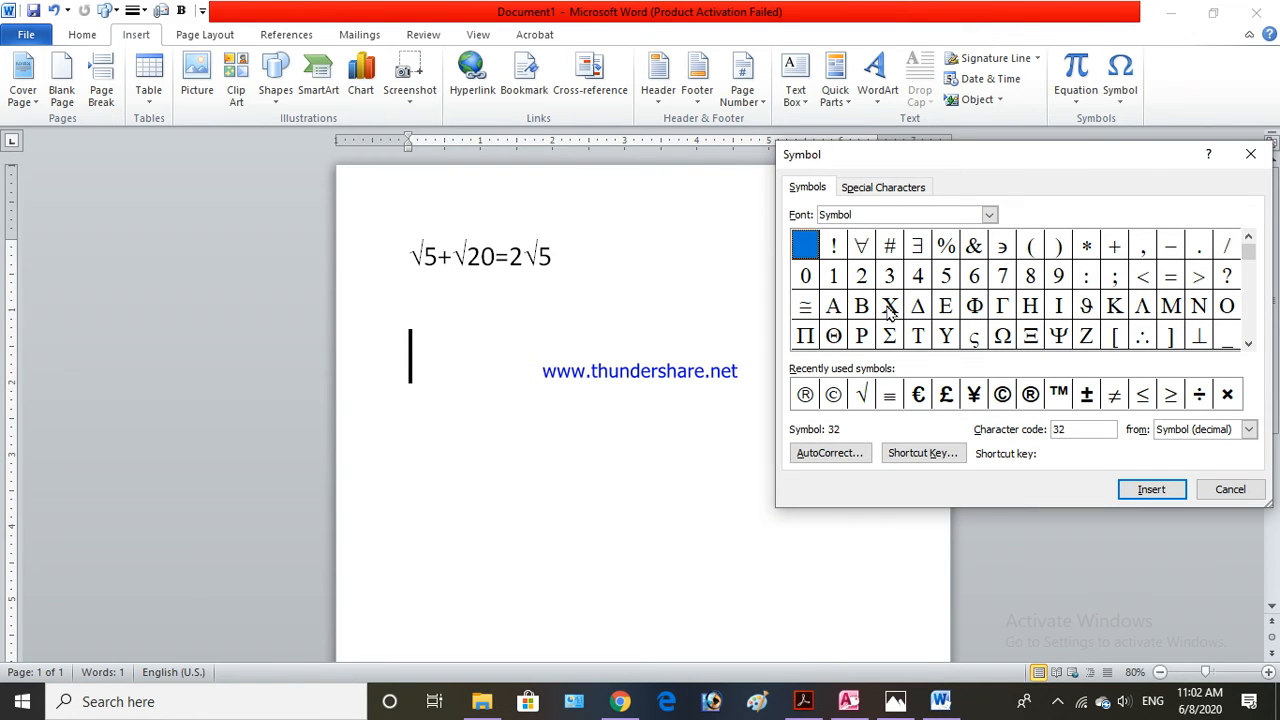
{"action": "left_click", "coordinate": [1059, 394]}
{"action": "left_click", "coordinate": [1140, 490]}
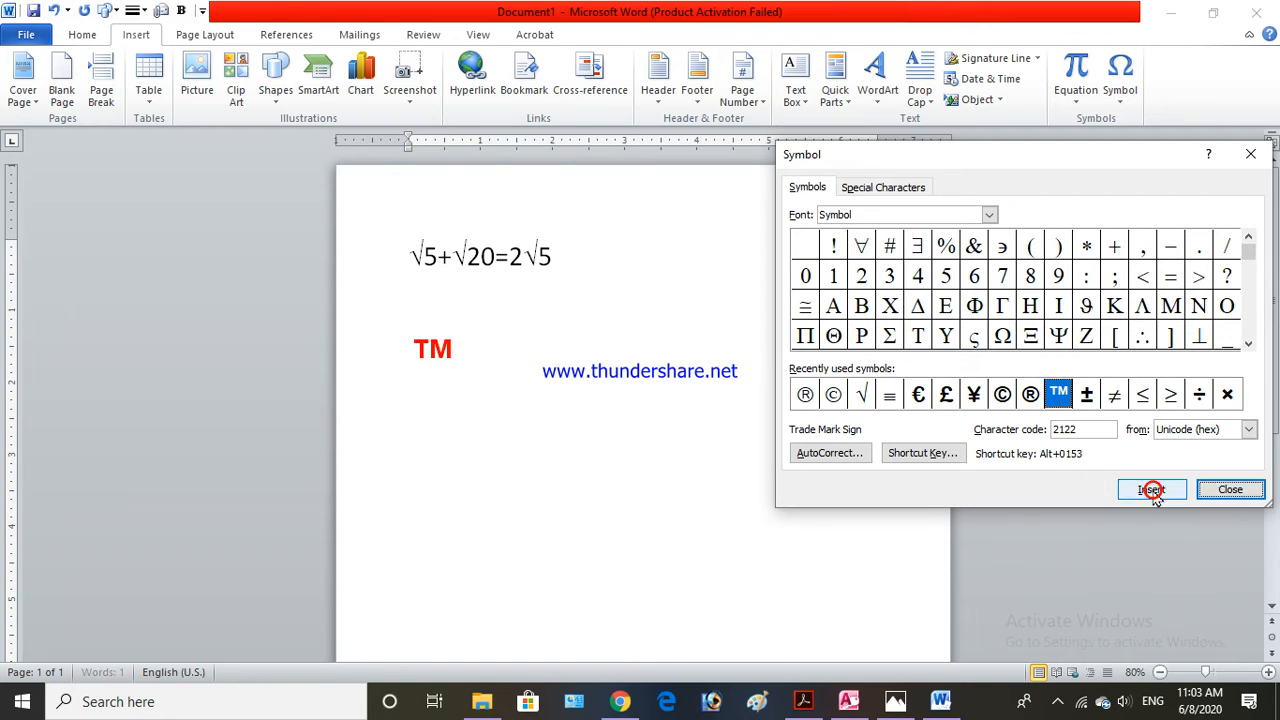
- Delete the ™ sign and enter 20/5=4 on the line below the square-root equation
{"action": "left_click", "coordinate": [401, 362]}
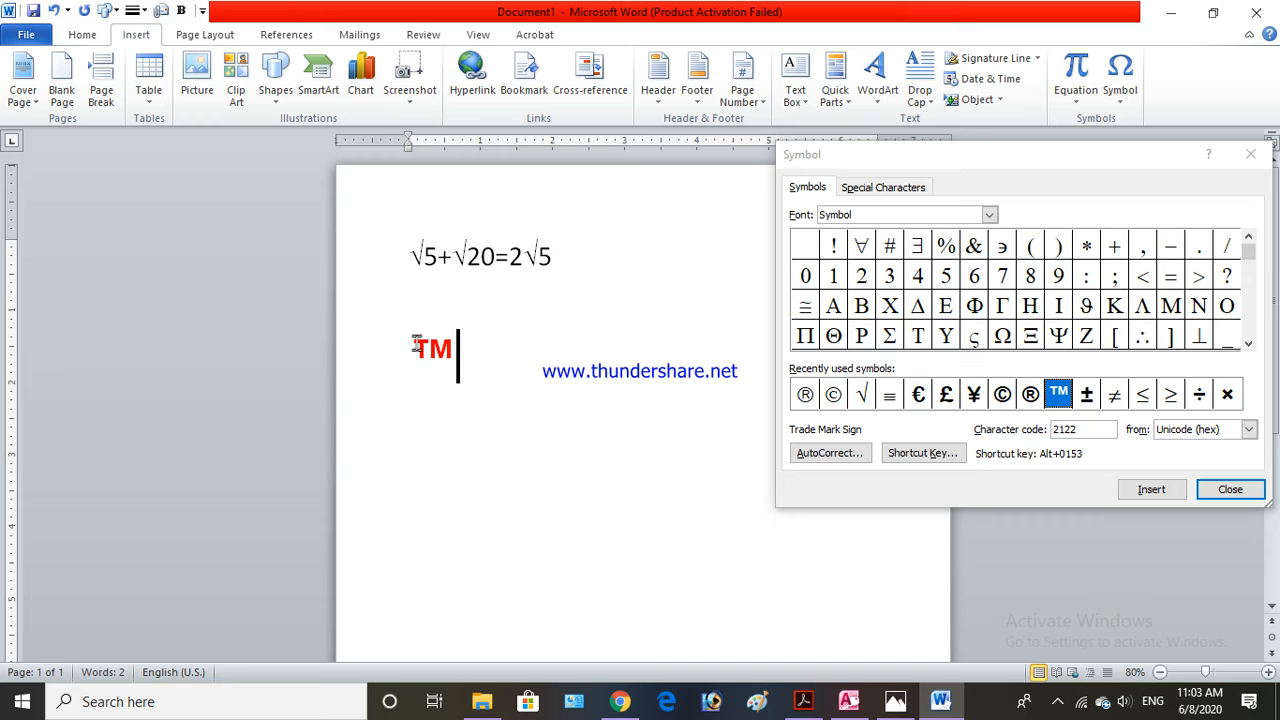
{"action": "left_click_drag", "start_coordinate": [523, 349], "coordinate": [345, 340]}
{"action": "key", "text": "Delete"}
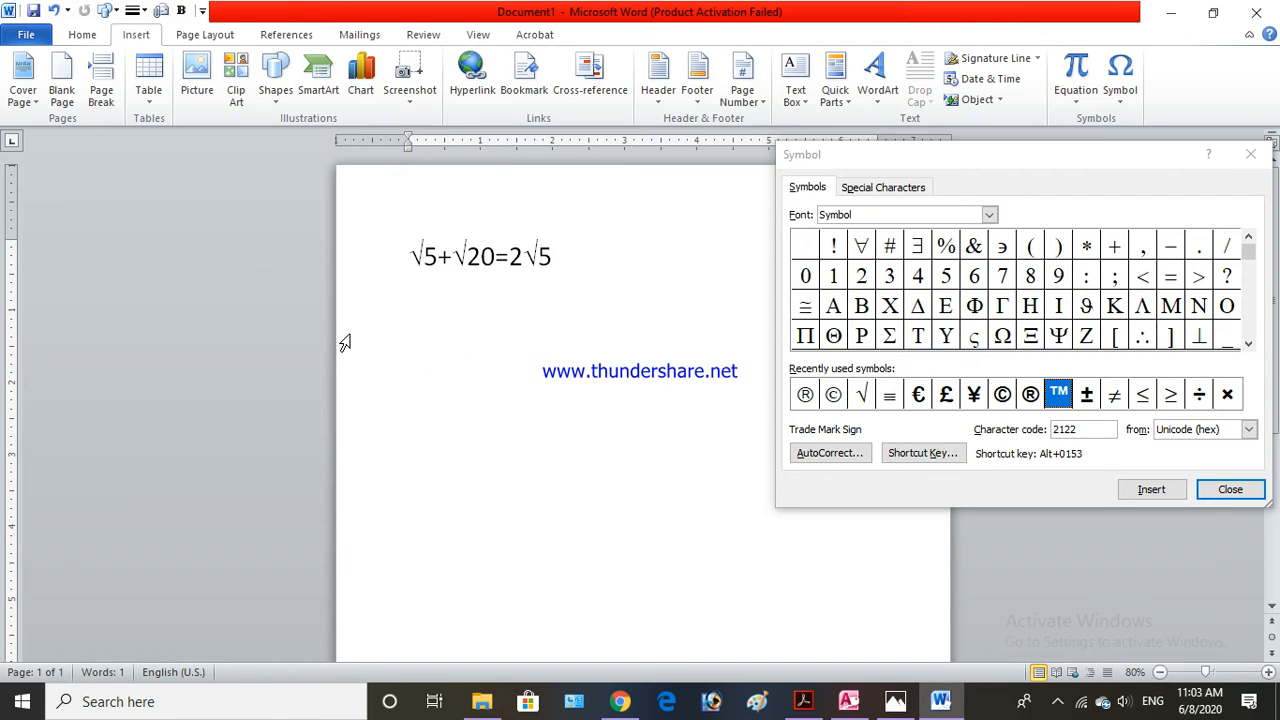
{"action": "type", "text": "20/5"}
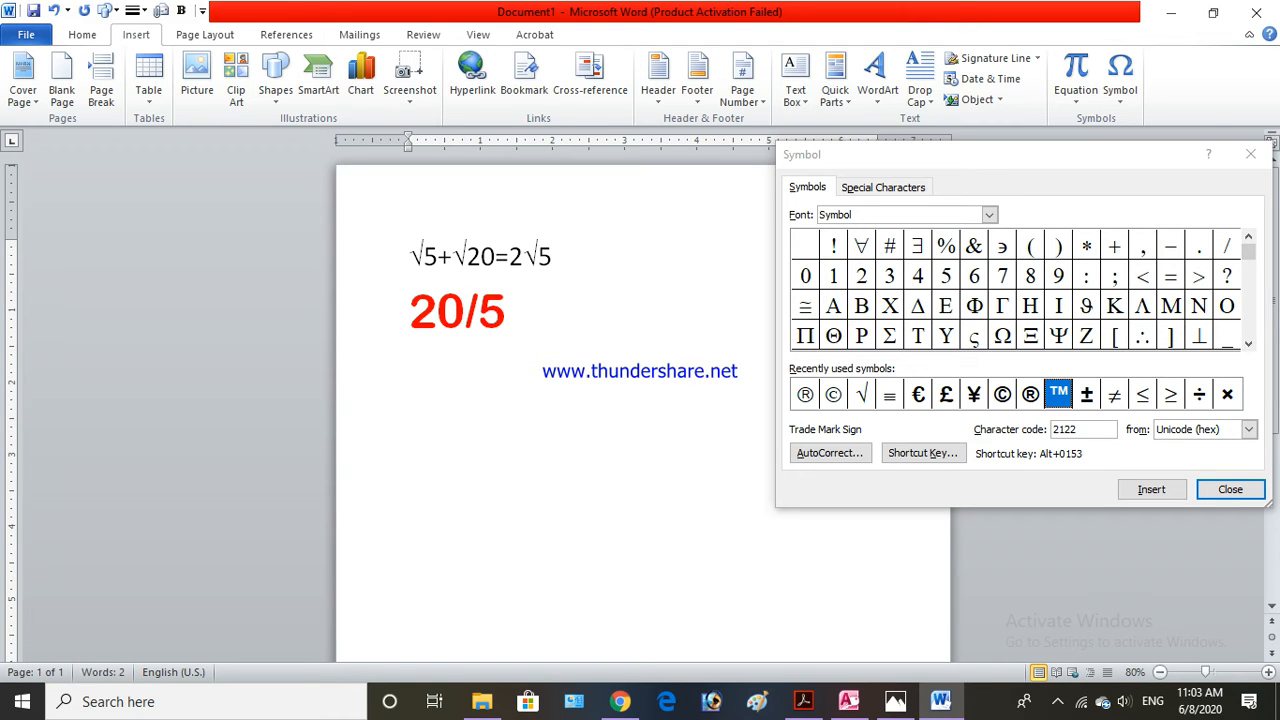
{"action": "type", "text": "=4"}
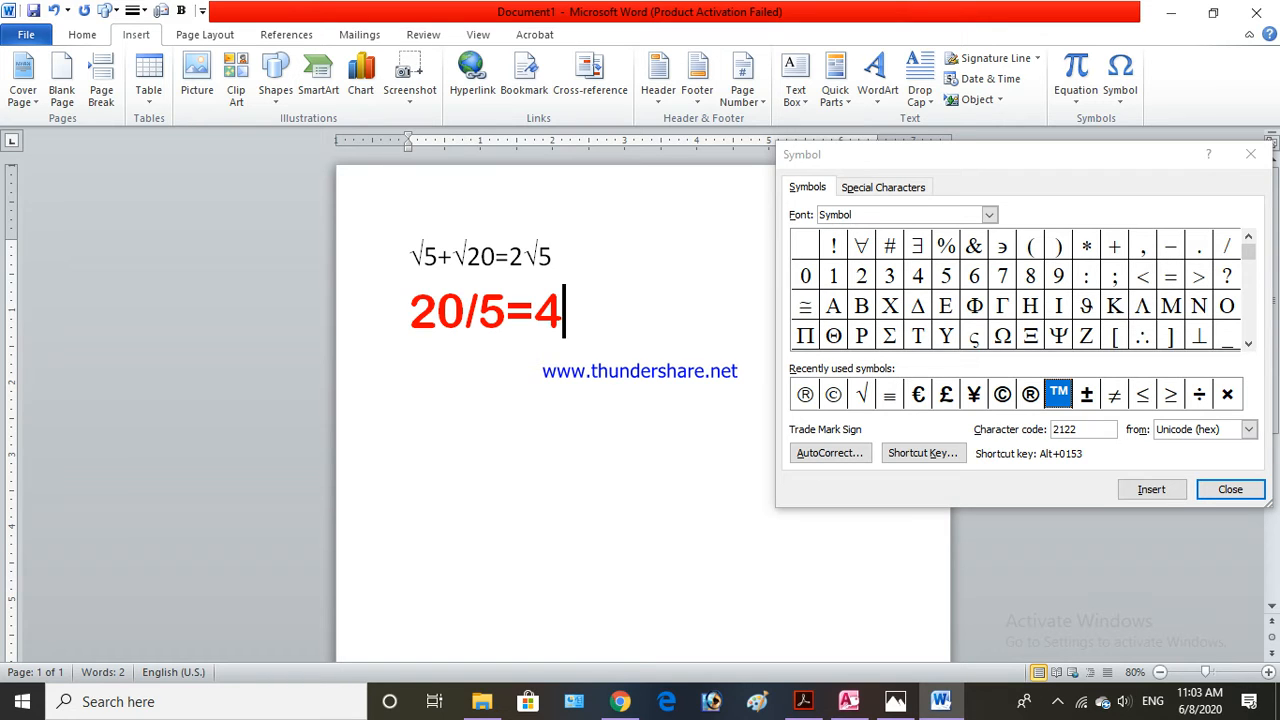
- Rewrite the division as 20÷5=4, inserting the ÷ sign from the recently used symbols
{"action": "key", "text": "BackSpace"}
{"action": "key", "text": "BackSpace"}
{"action": "key", "text": "BackSpace"}
{"action": "key", "text": "BackSpace"}
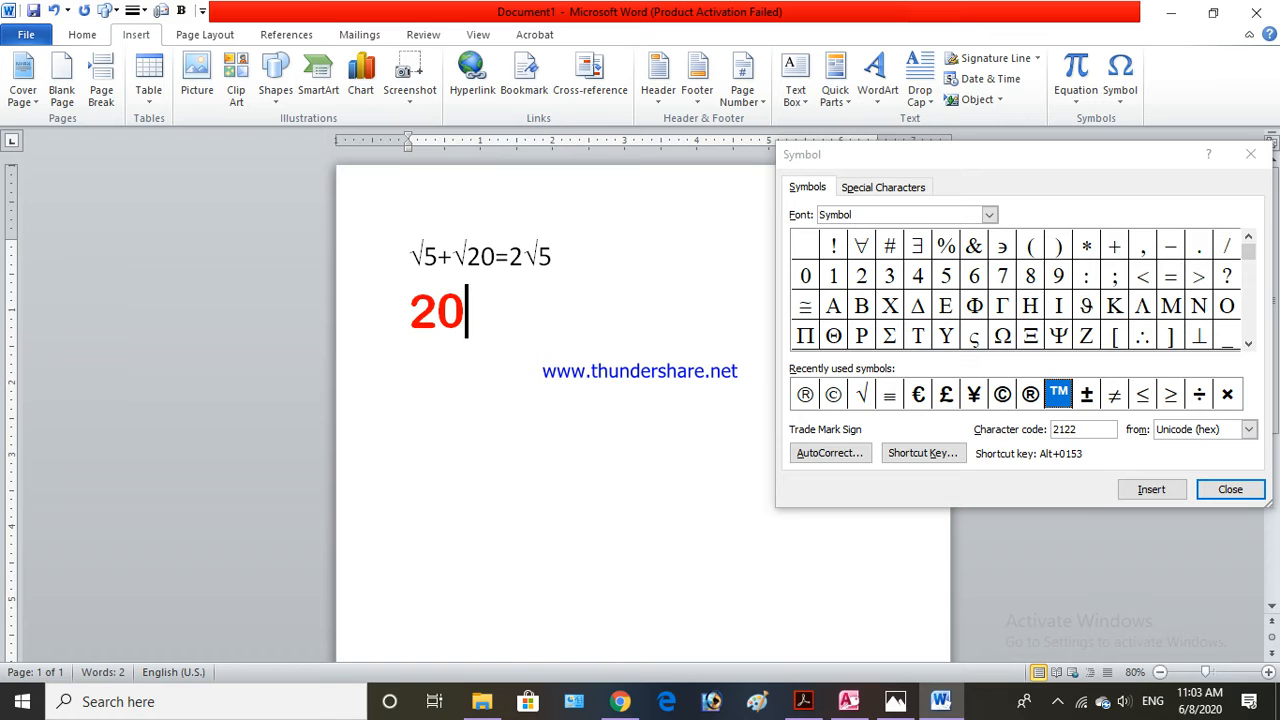
{"action": "left_click", "coordinate": [1202, 391]}
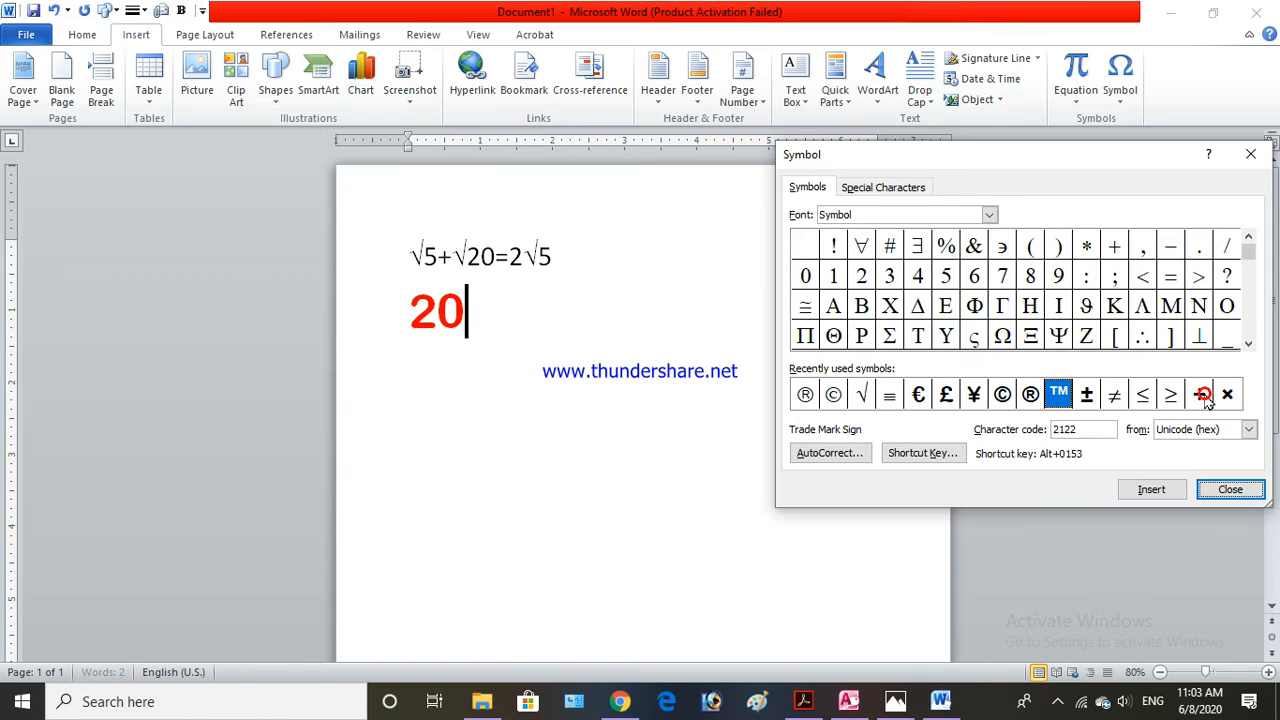
{"action": "left_click", "coordinate": [1199, 394]}
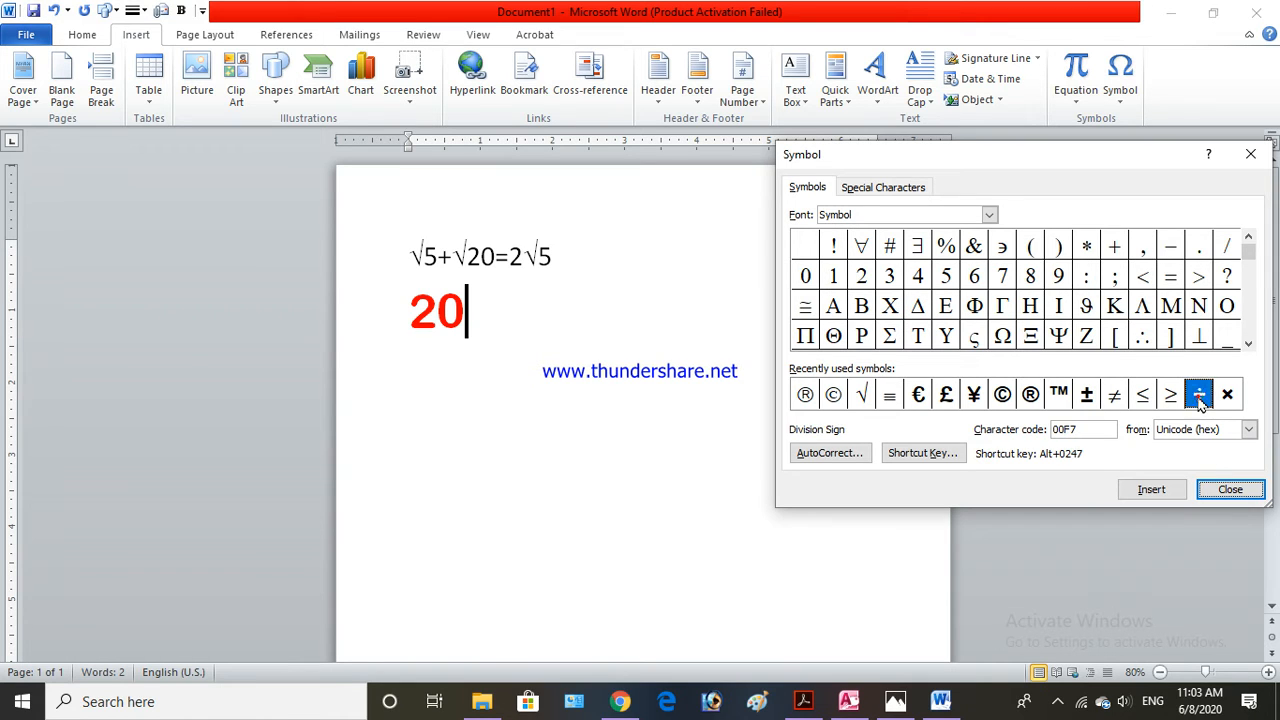
{"action": "left_click", "coordinate": [1151, 490]}
{"action": "left_click", "coordinate": [1224, 488]}
{"action": "type", "text": "5"}
{"action": "key", "text": "BackSpace"}
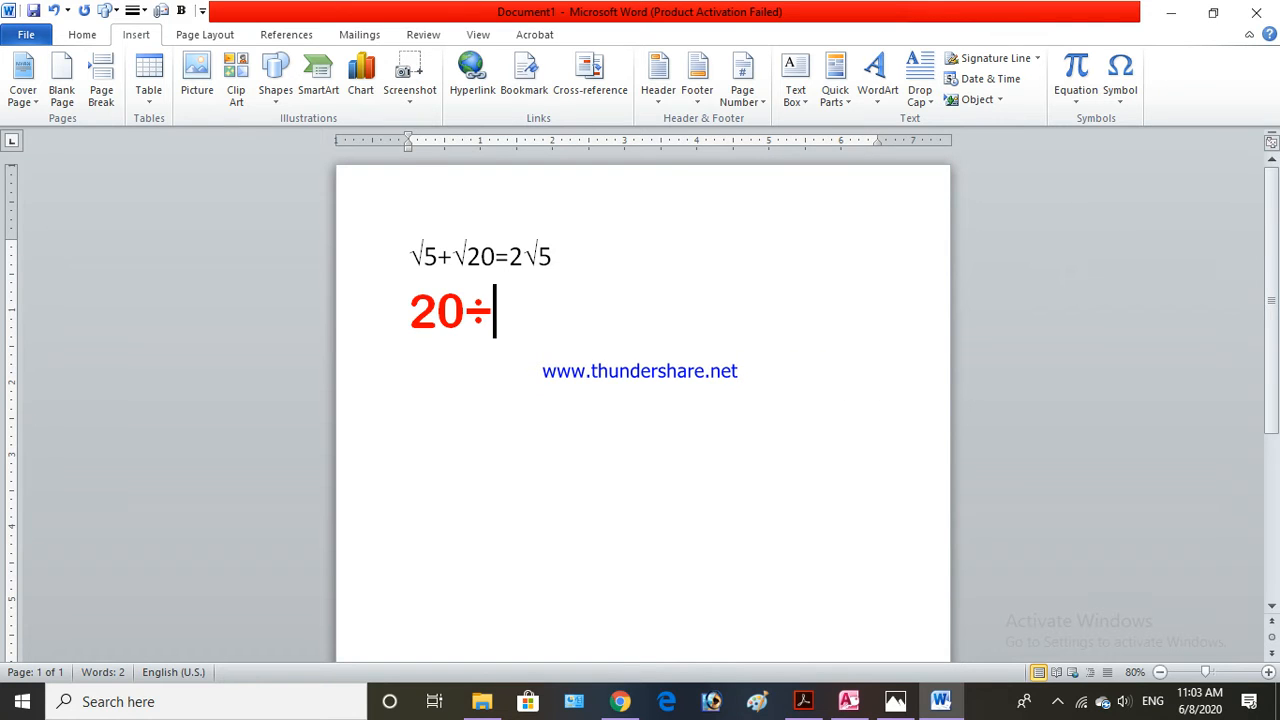
{"action": "type", "text": "5"}
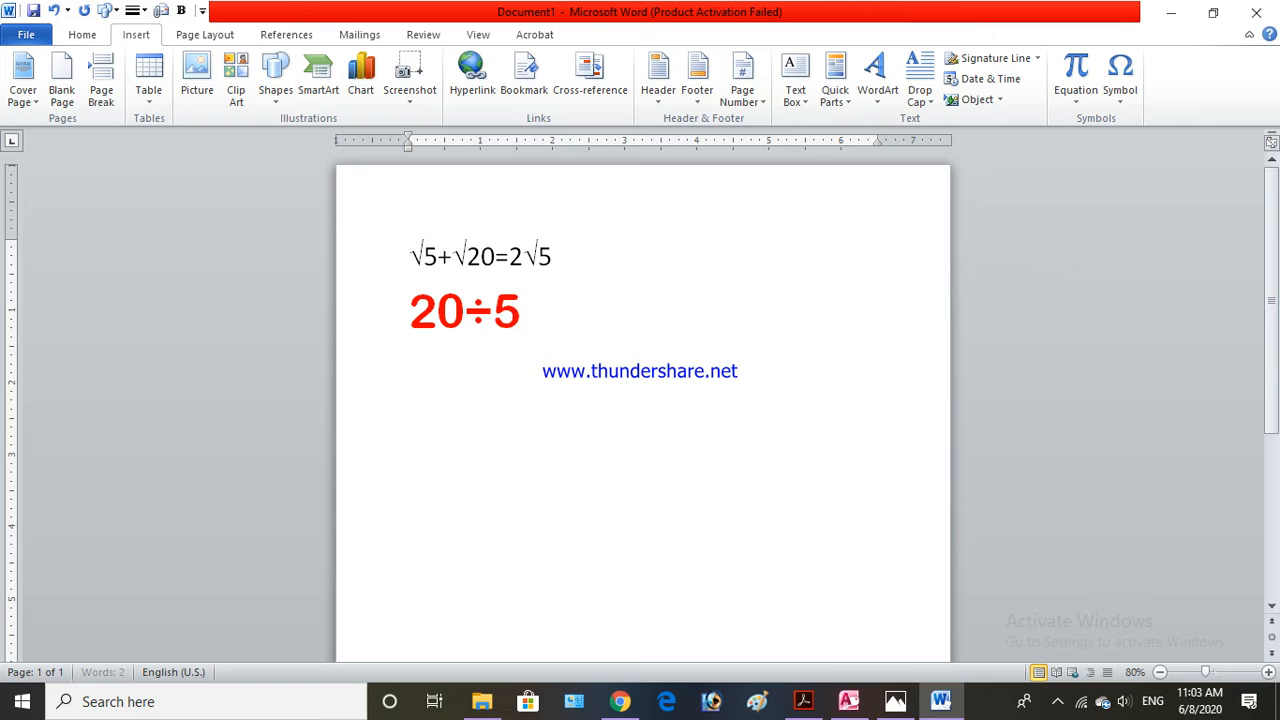
{"action": "type", "text": "=4"}
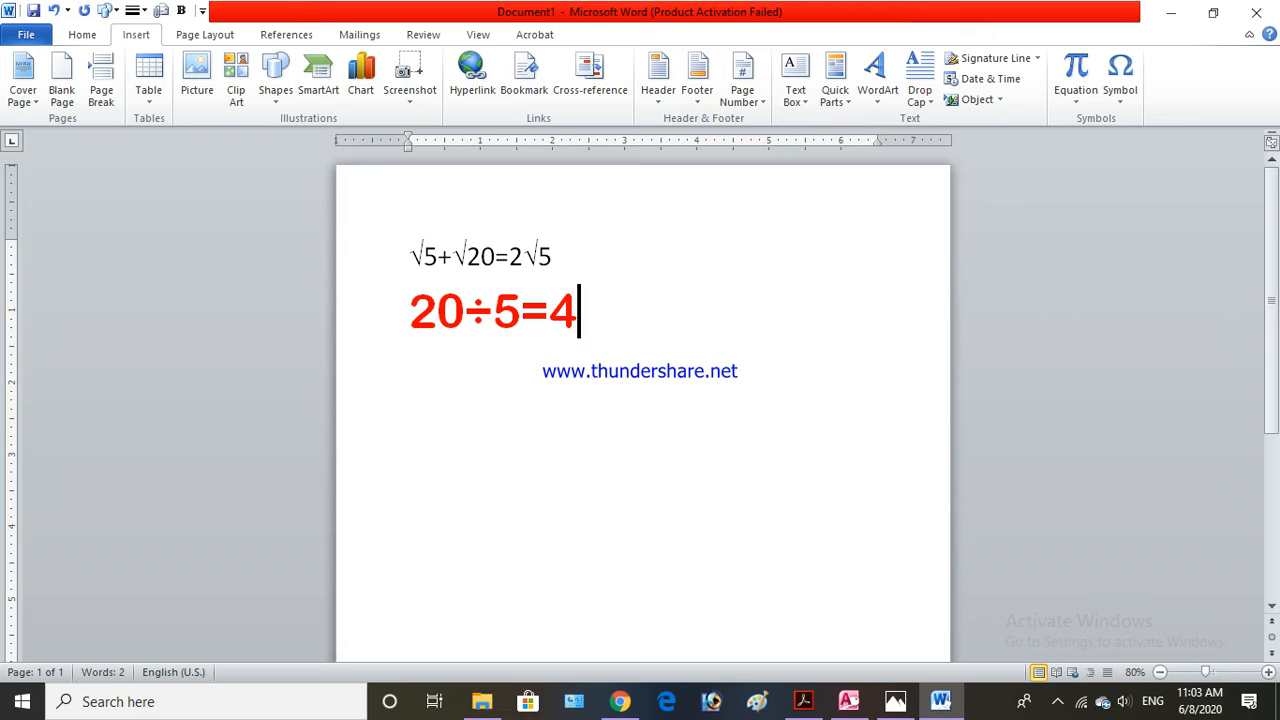
{"action": "left_click_drag", "start_coordinate": [594, 305], "coordinate": [386, 281]}
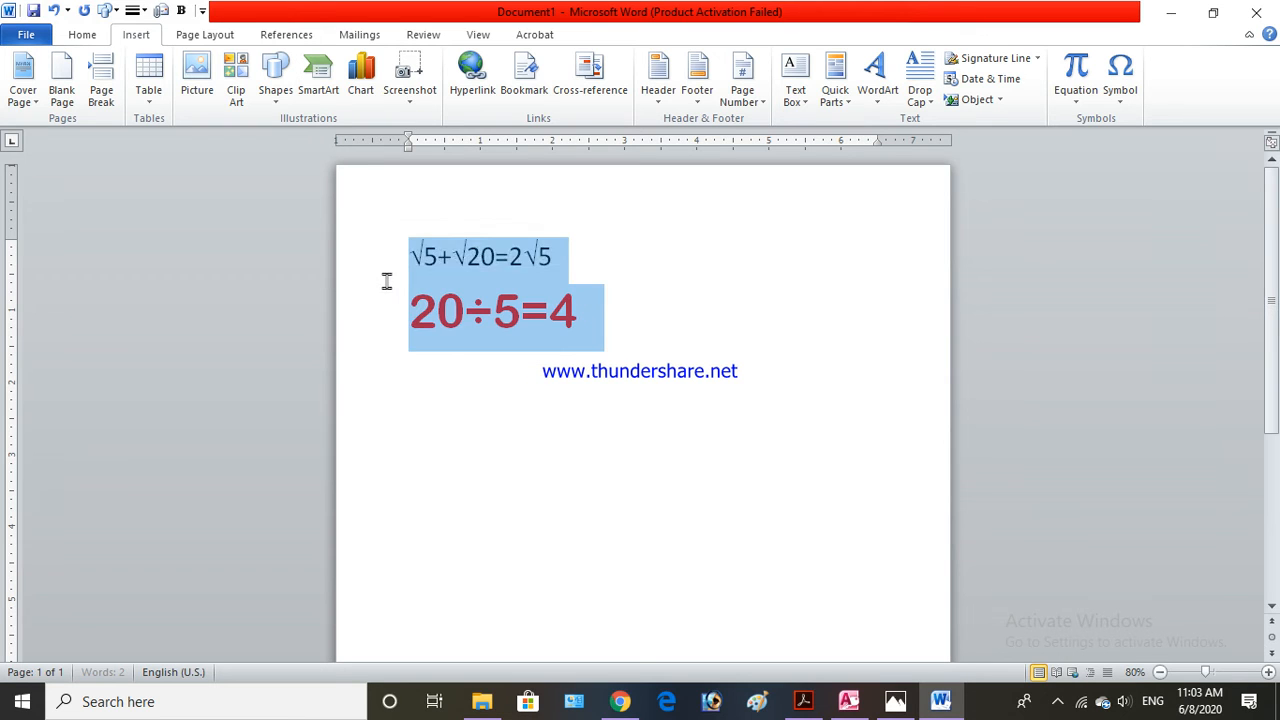
{"action": "left_click", "coordinate": [496, 314]}
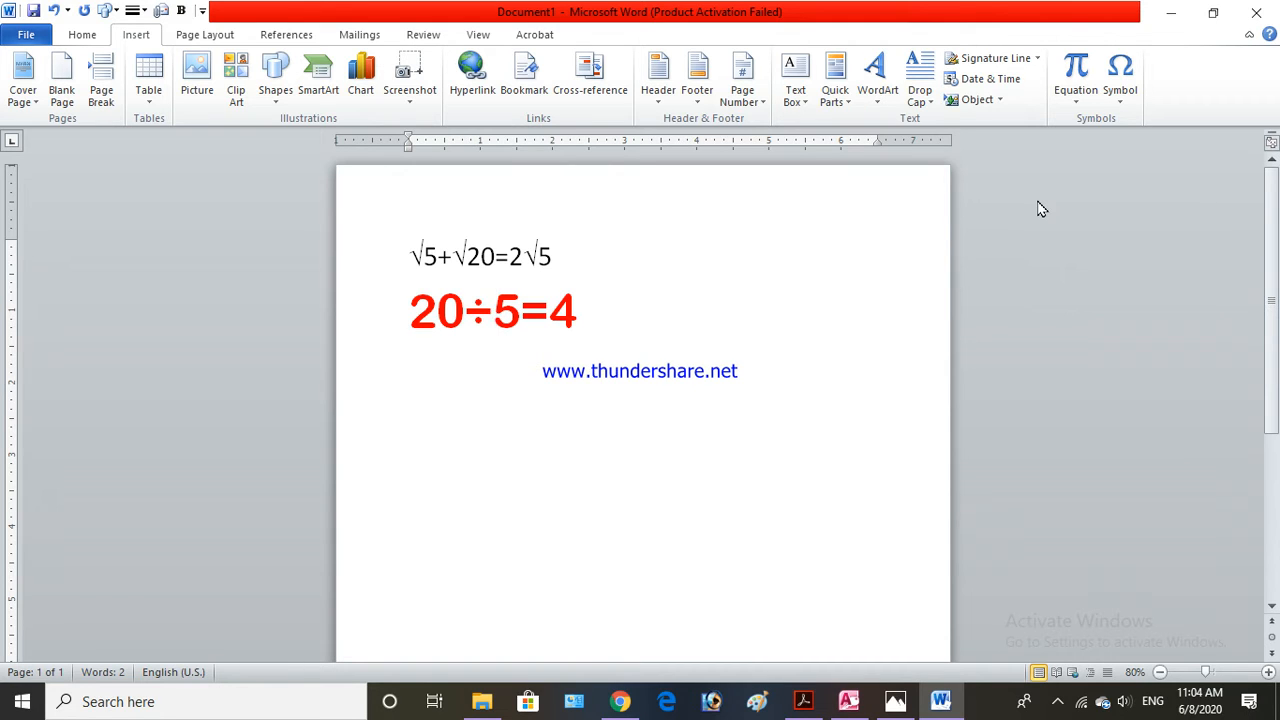
{"action": "left_click", "coordinate": [635, 325]}
- View the document's print preview and examine the print range options and the page number setting
{"action": "left_click", "coordinate": [24, 38]}
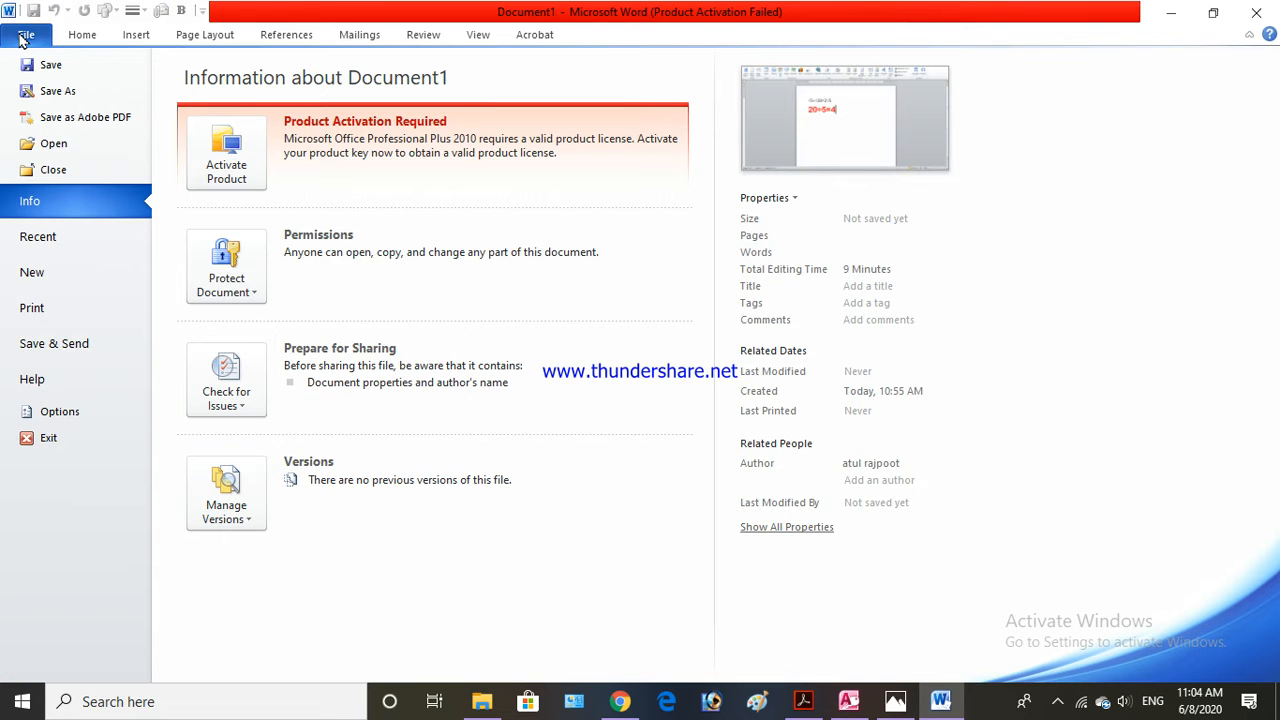
{"action": "left_click", "coordinate": [54, 316]}
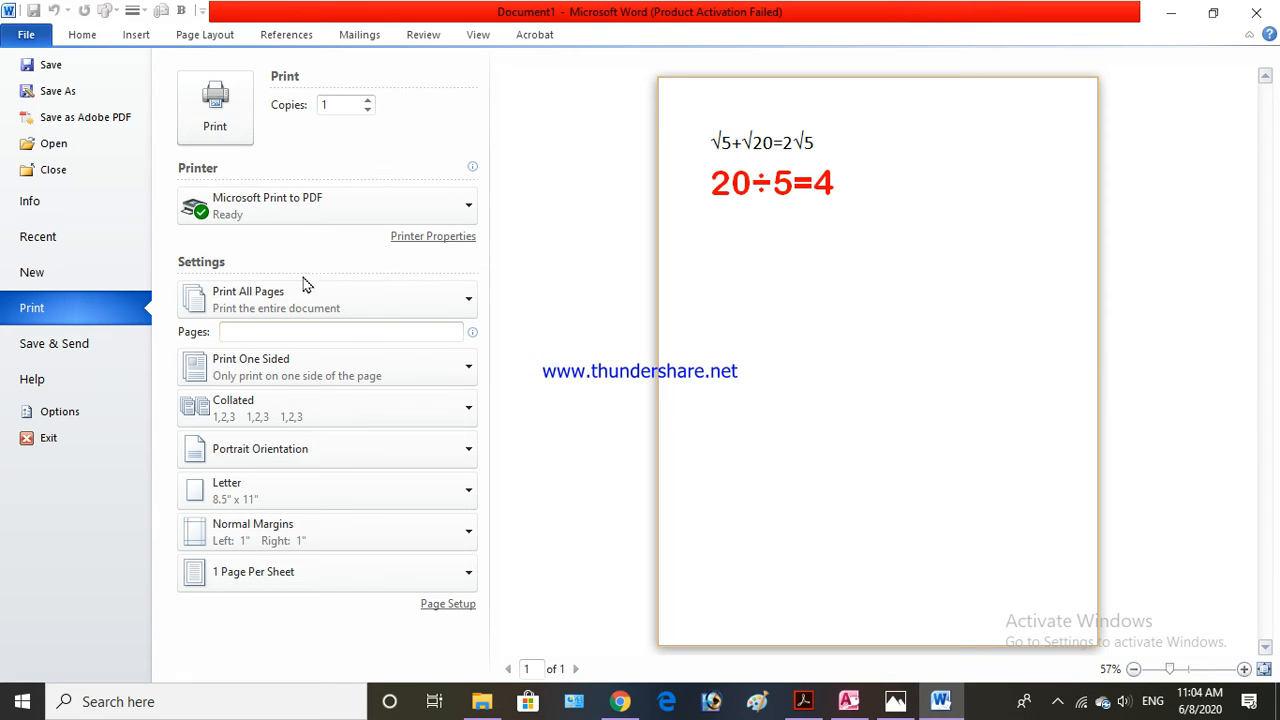
{"action": "left_click", "coordinate": [472, 304]}
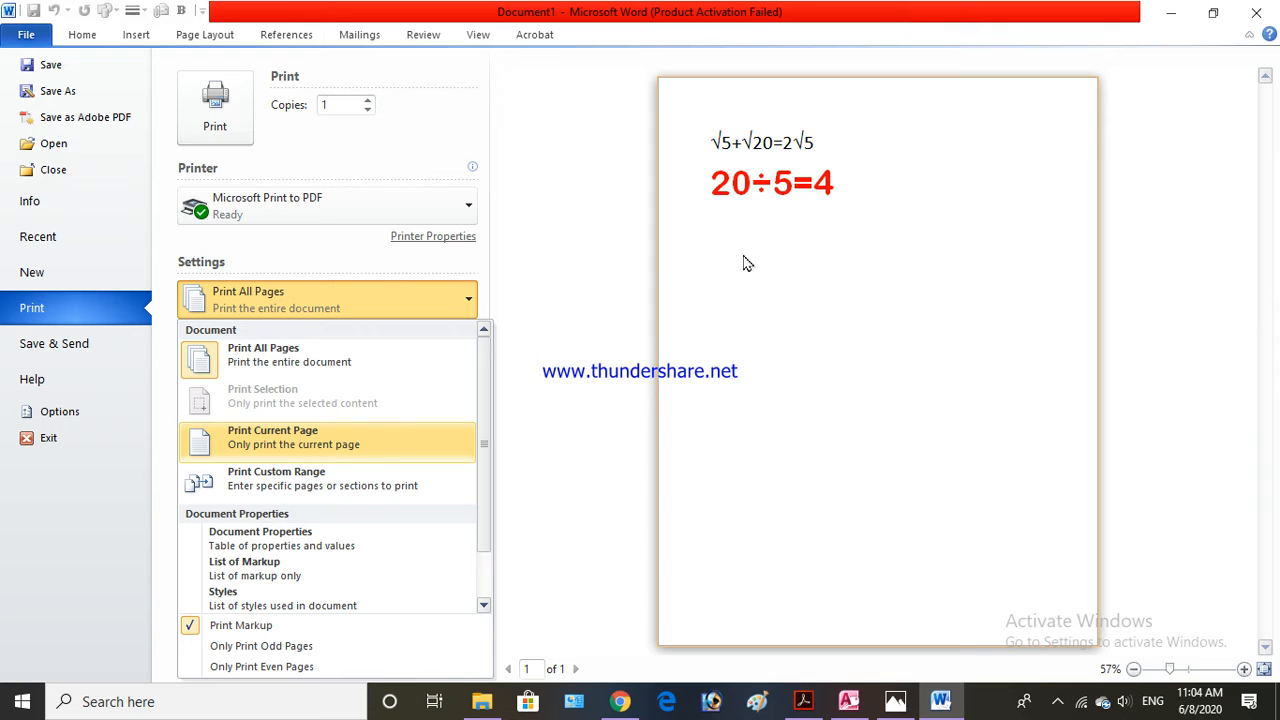
{"action": "left_click", "coordinate": [527, 320]}
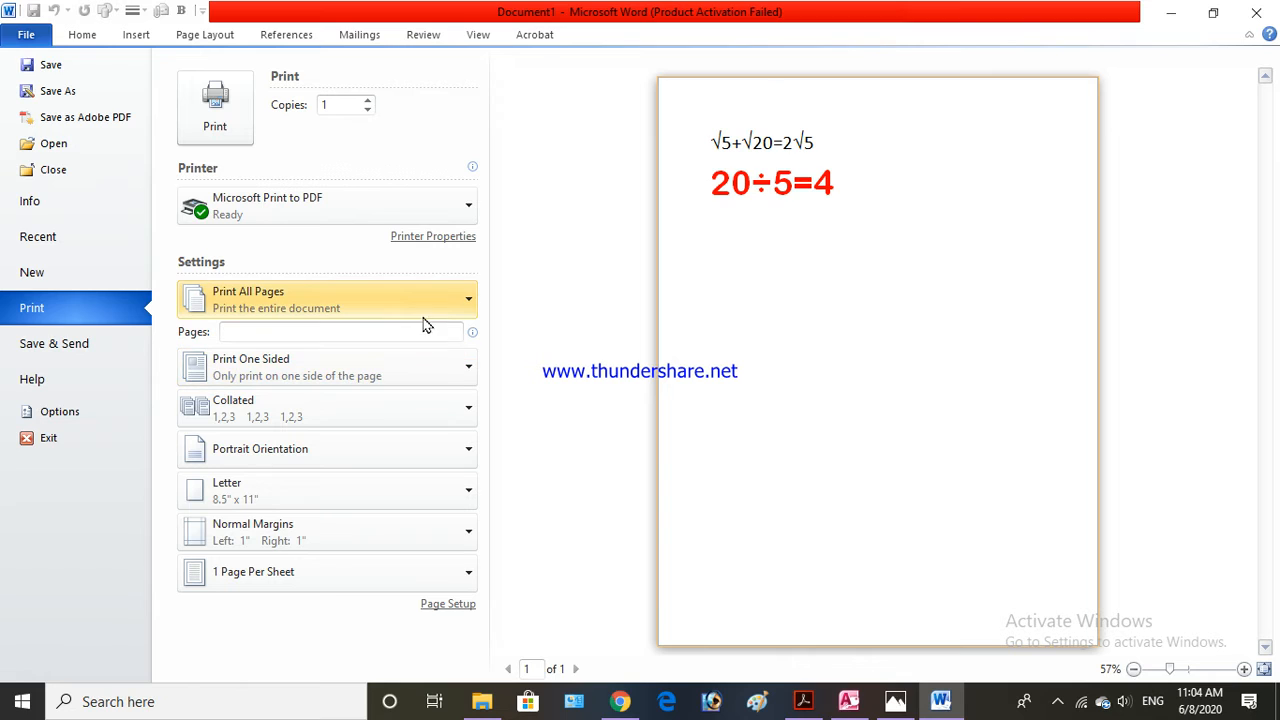
{"action": "left_click", "coordinate": [331, 336]}
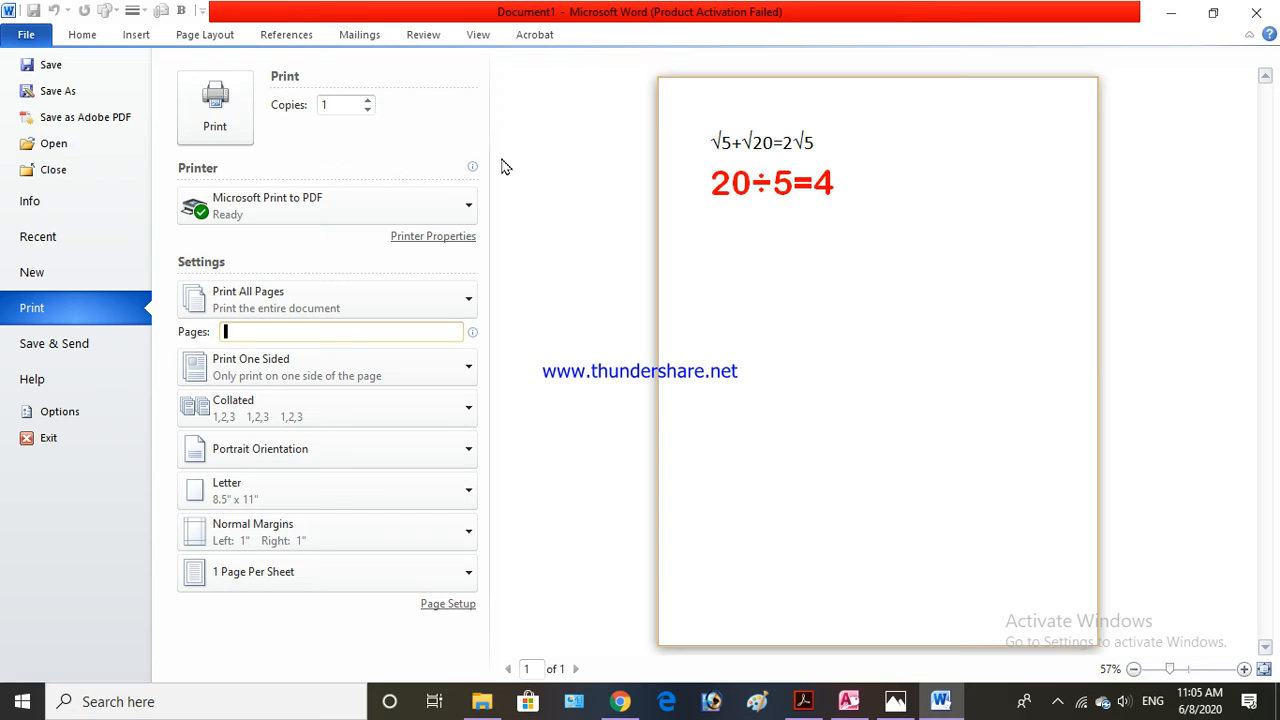
- Examine the number of copies setting and the list of available printers, and return to the document
{"action": "left_click", "coordinate": [366, 100]}
{"action": "left_click", "coordinate": [366, 100]}
{"action": "left_click", "coordinate": [367, 100]}
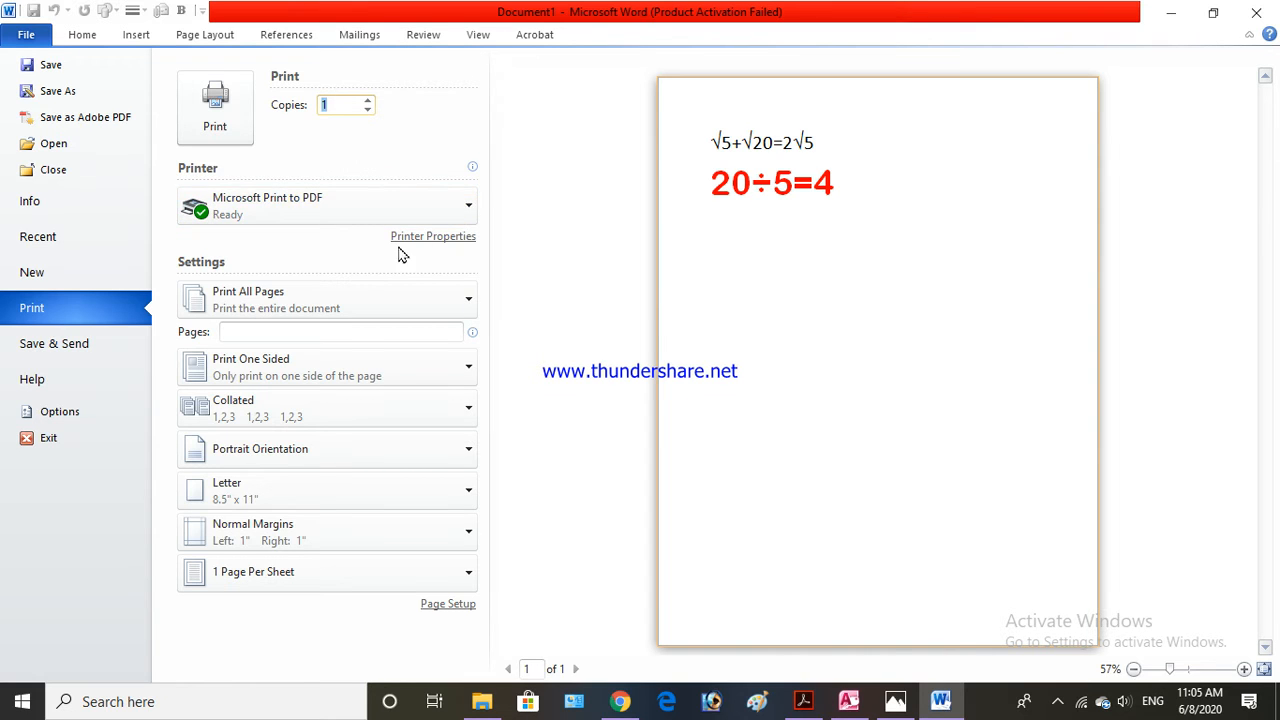
{"action": "left_click", "coordinate": [469, 210]}
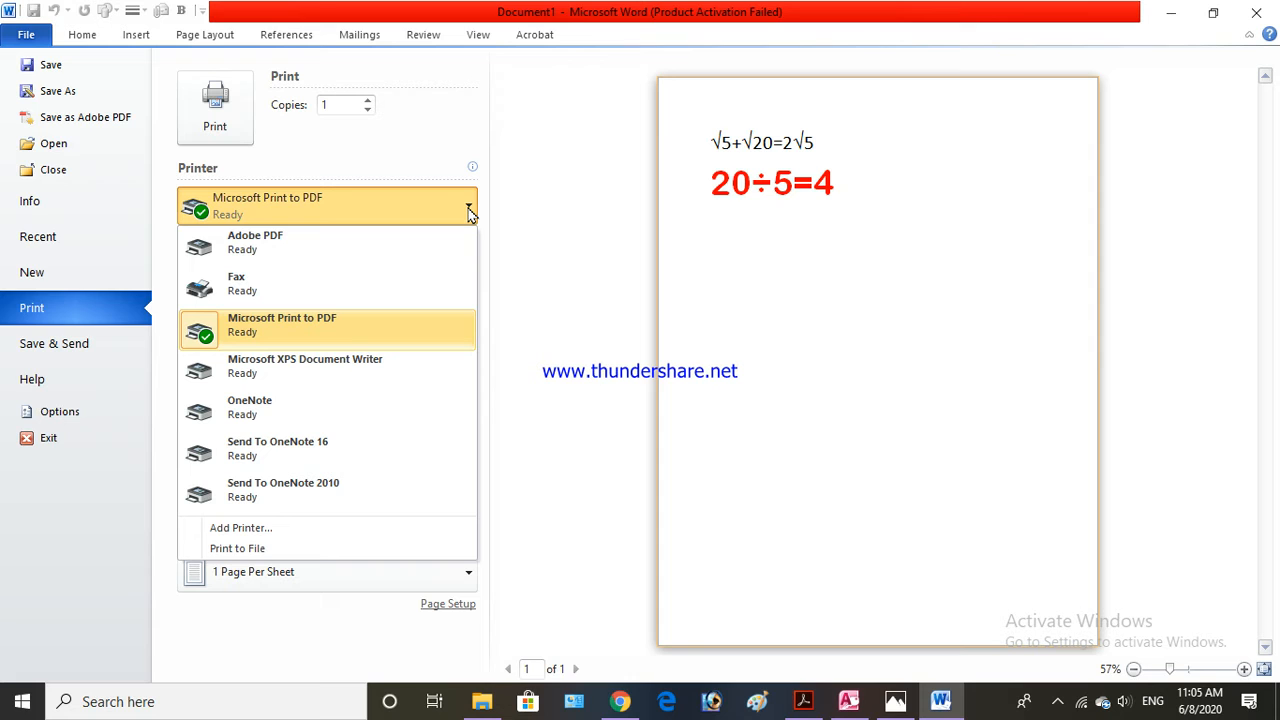
{"action": "left_click", "coordinate": [469, 210]}
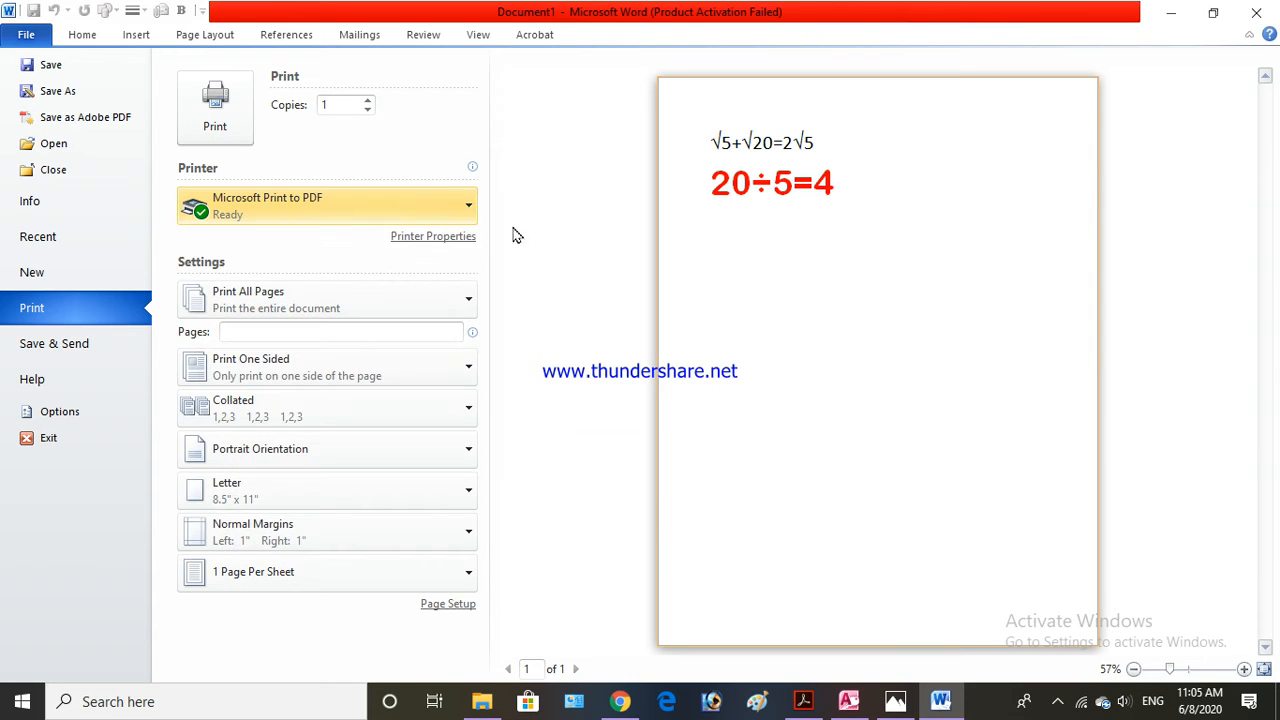
{"action": "left_click", "coordinate": [560, 248]}
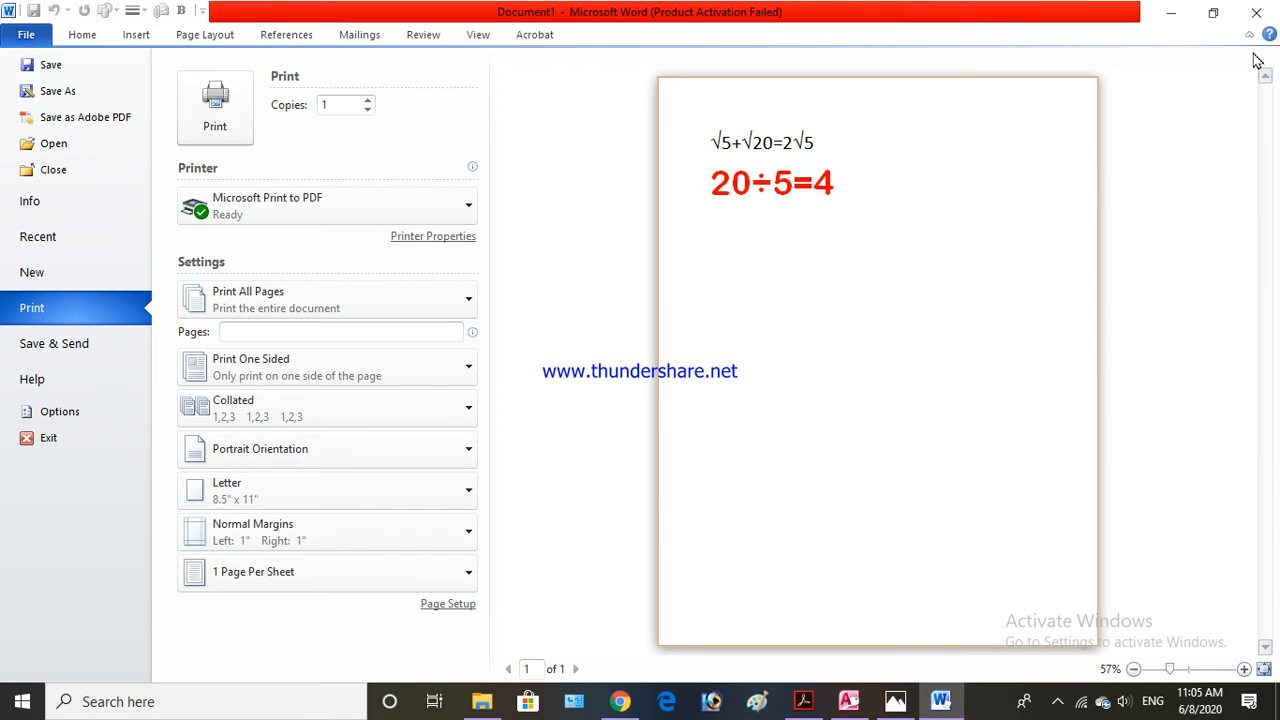
{"action": "left_click", "coordinate": [22, 38]}
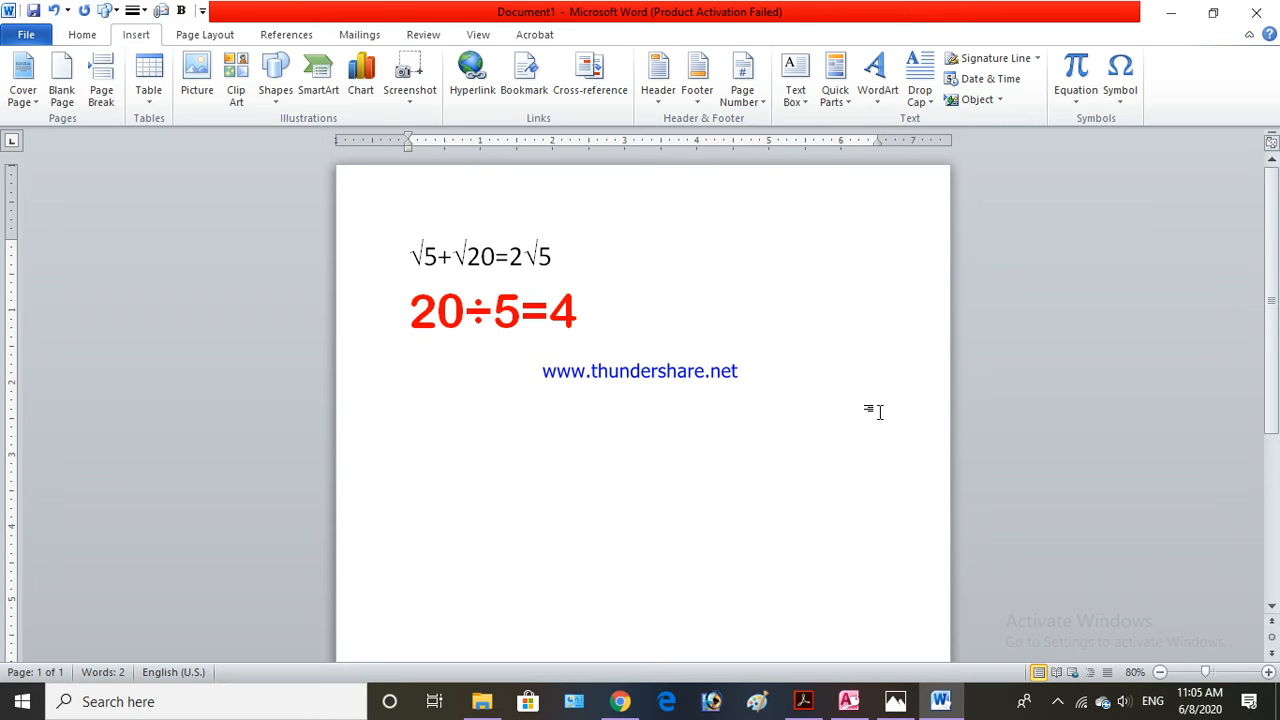
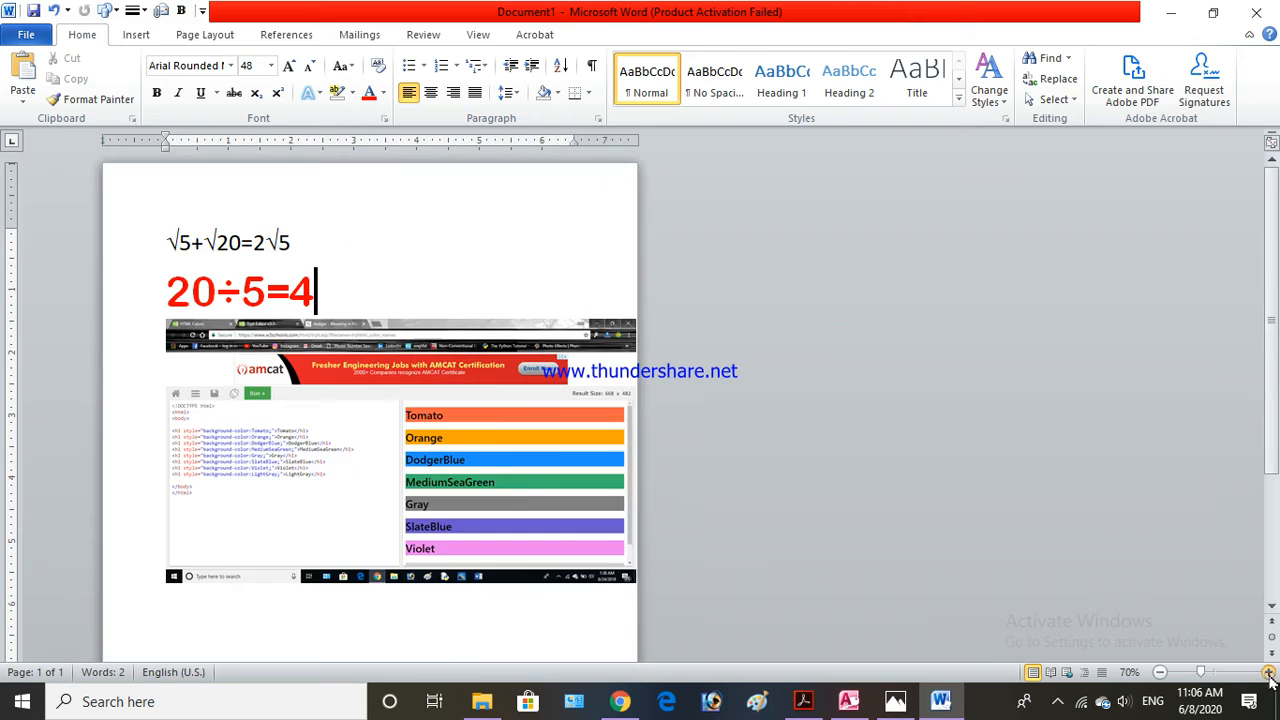
- Zoom in on the equations and picture, and zoom out to 40% to view the whole page
{"action": "left_click", "coordinate": [1267, 676]}
{"action": "left_click", "coordinate": [1267, 676]}
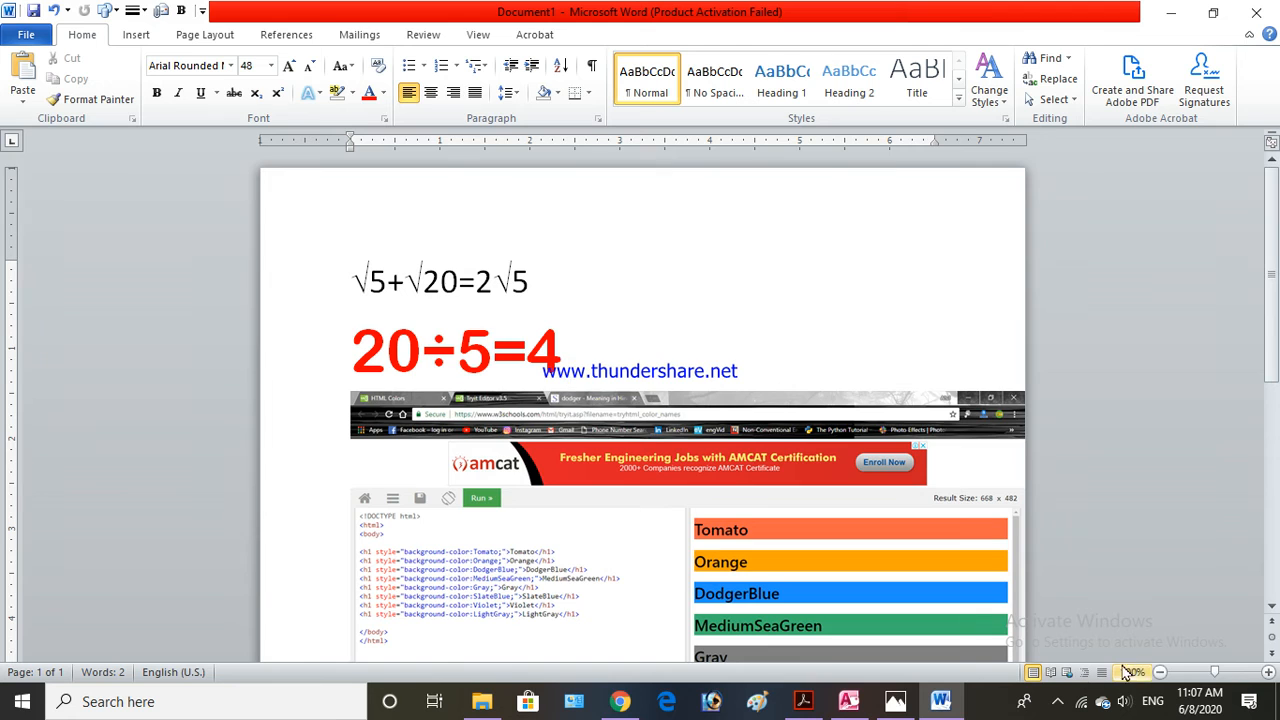
{"action": "left_click", "coordinate": [1159, 672]}
{"action": "left_click", "coordinate": [1159, 672]}
{"action": "left_click", "coordinate": [1159, 672]}
{"action": "left_click", "coordinate": [1159, 672]}
{"action": "left_click", "coordinate": [1159, 672]}
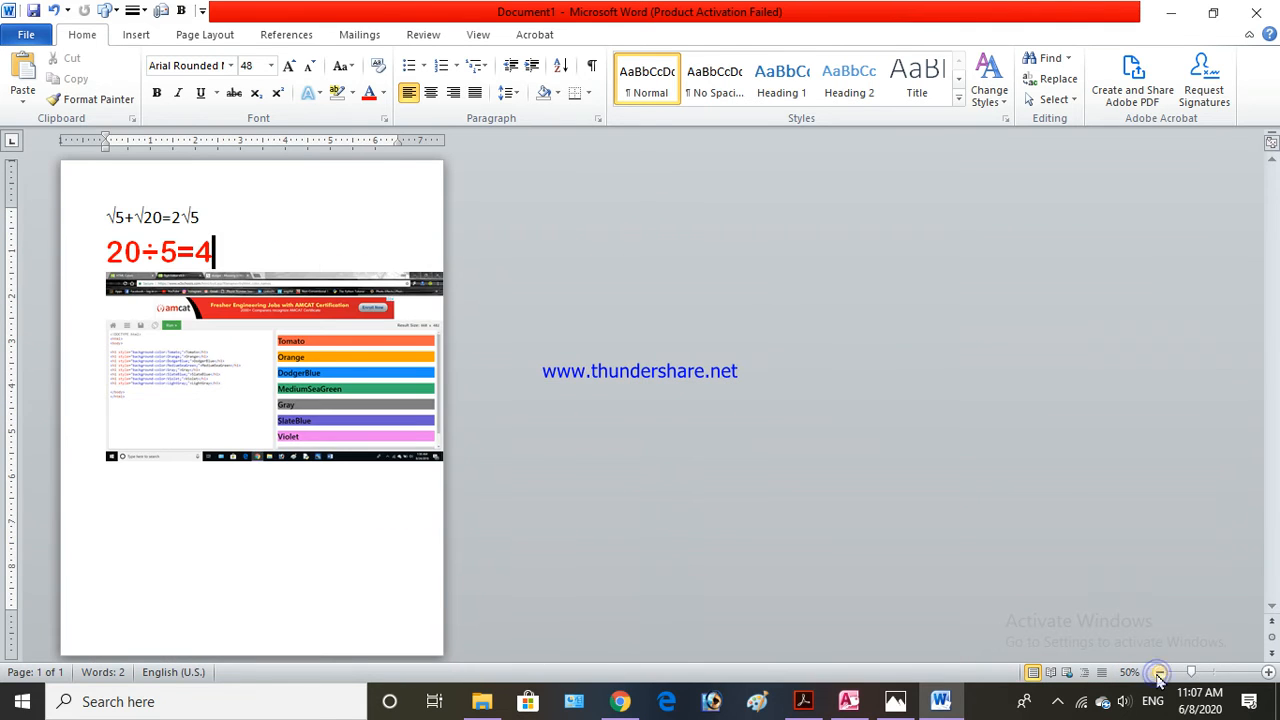
{"action": "left_click", "coordinate": [1159, 672]}
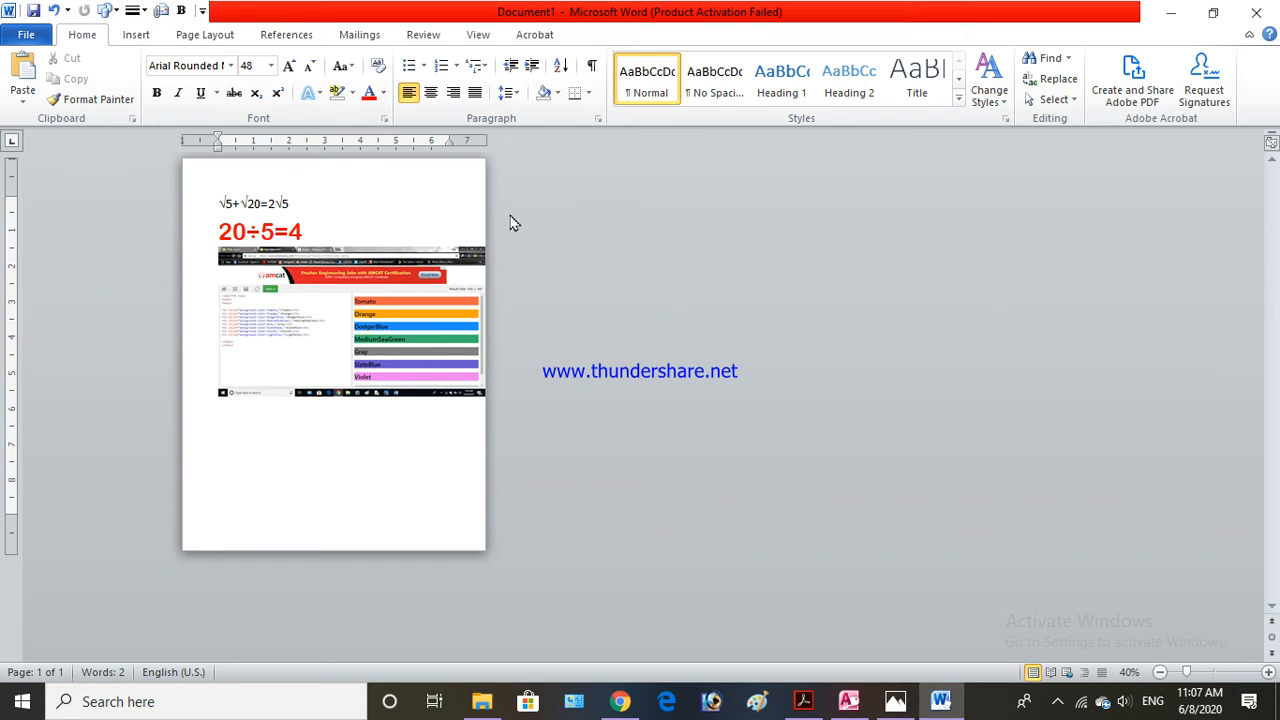
- Set the document's paper size to B5 (JIS), 7.17" x 10.12"
{"action": "left_click", "coordinate": [207, 38]}
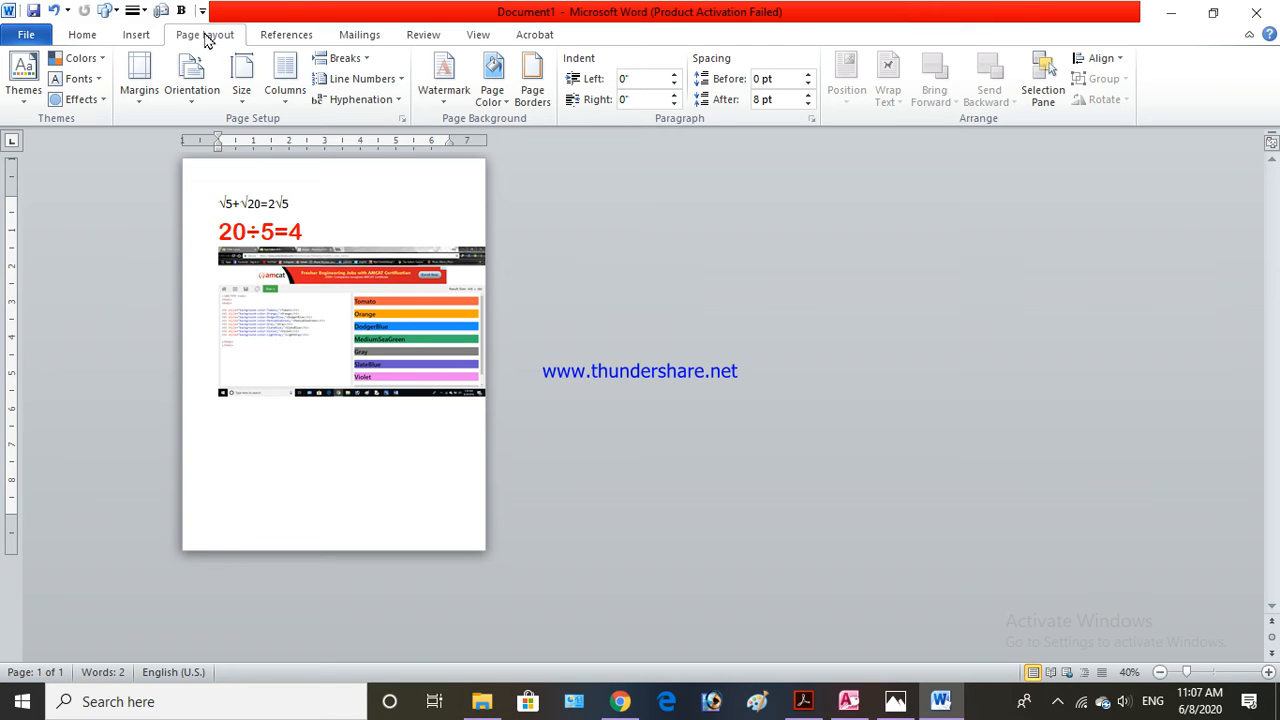
{"action": "left_click", "coordinate": [243, 95]}
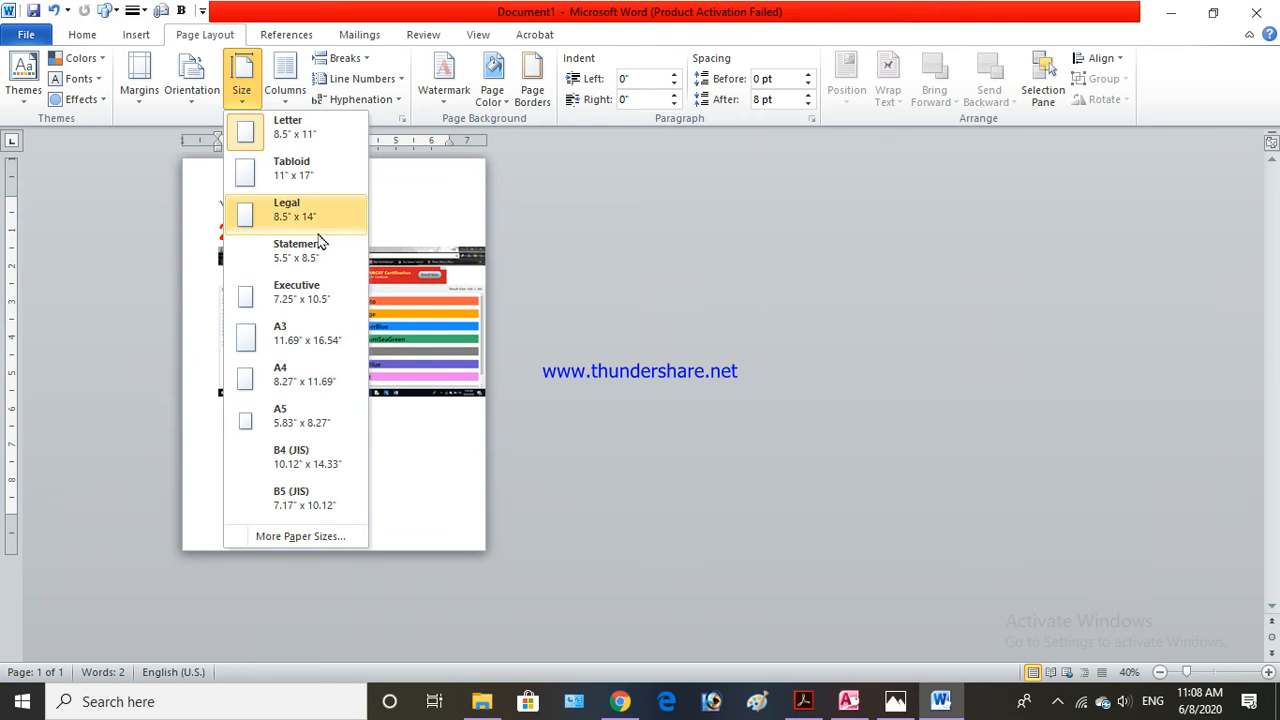
{"action": "left_click", "coordinate": [322, 505]}
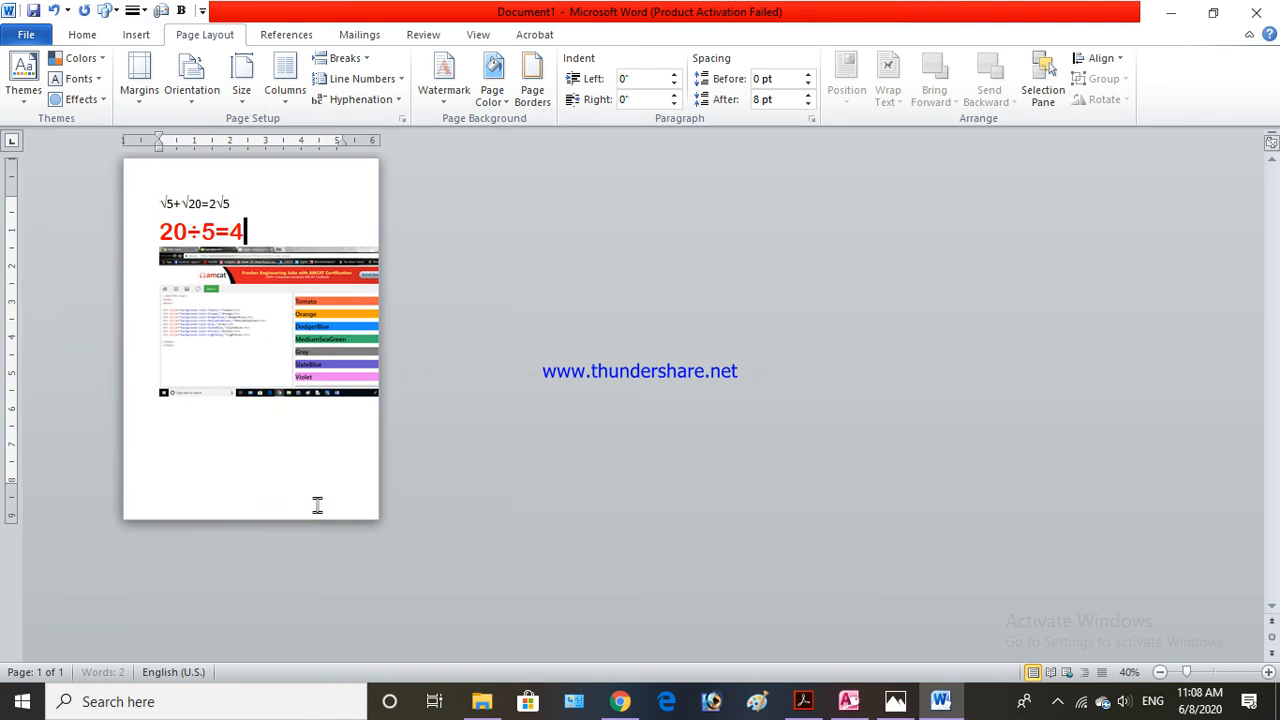
- Start a custom paper size in Page Setup with a width of 8.9"
{"action": "left_click", "coordinate": [241, 82]}
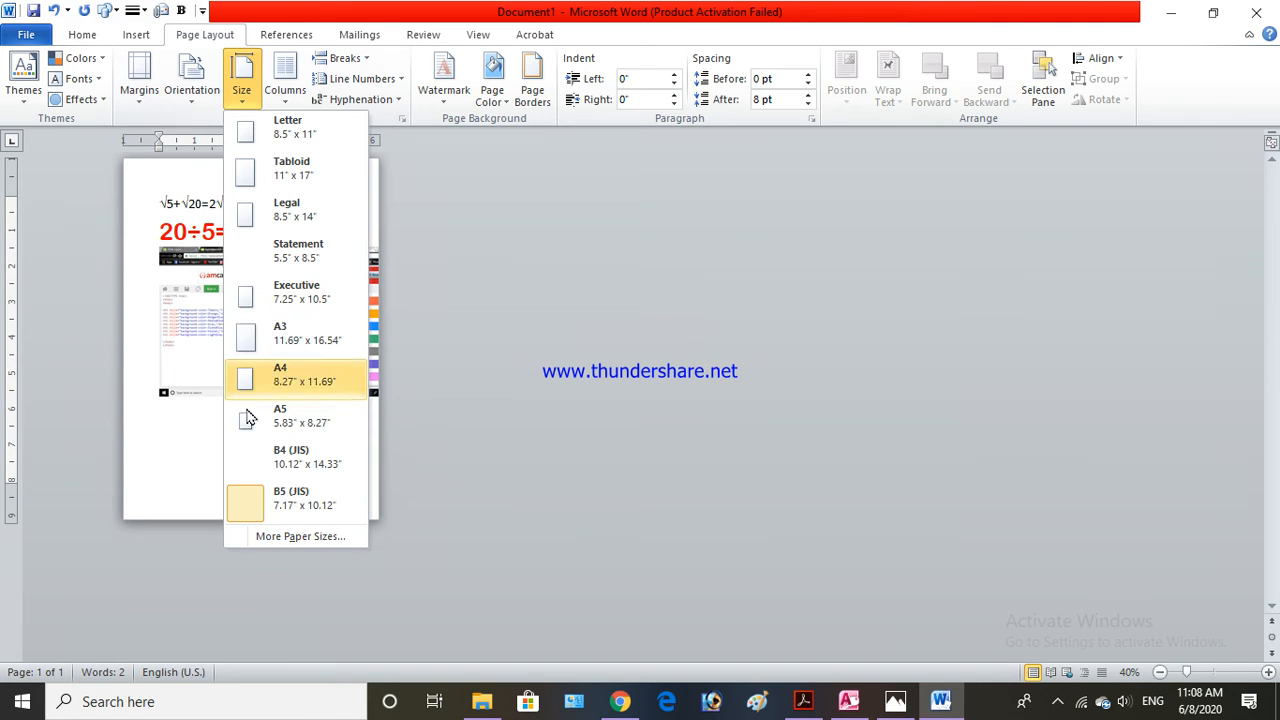
{"action": "left_click", "coordinate": [305, 536]}
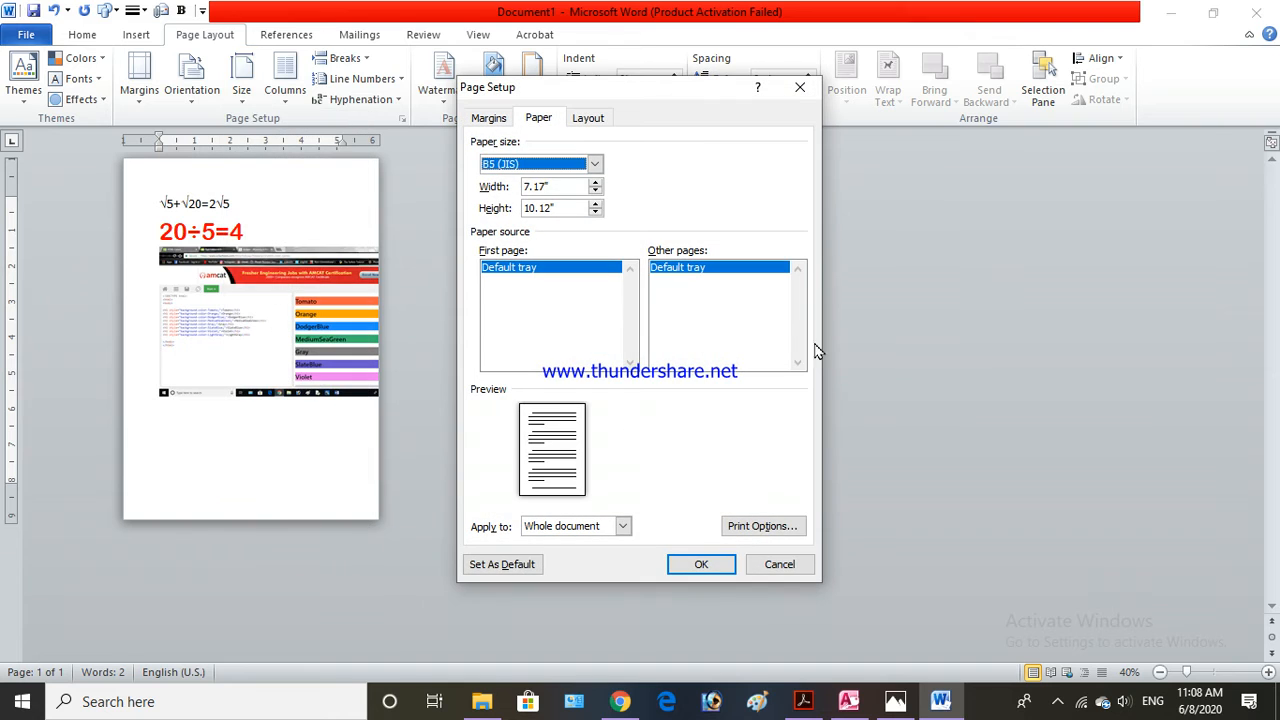
{"action": "left_click", "coordinate": [596, 183]}
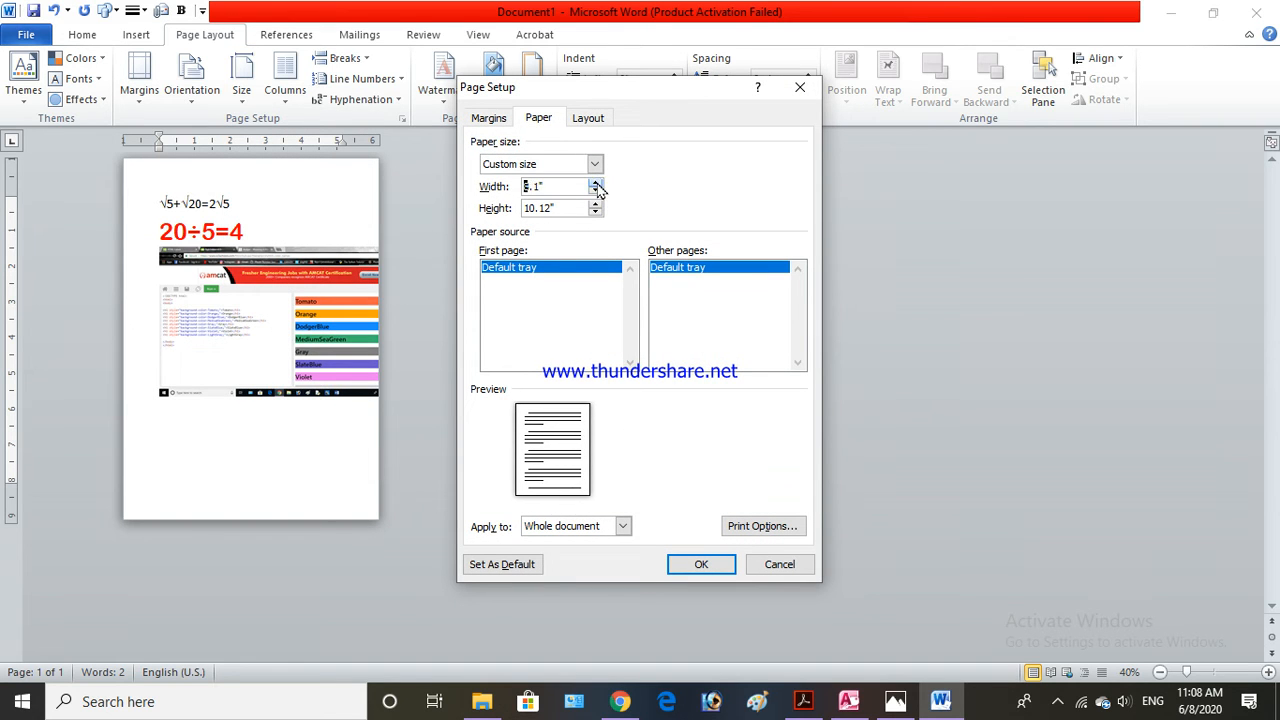
{"action": "left_click", "coordinate": [596, 184]}
{"action": "left_click", "coordinate": [596, 184]}
{"action": "left_click", "coordinate": [596, 184]}
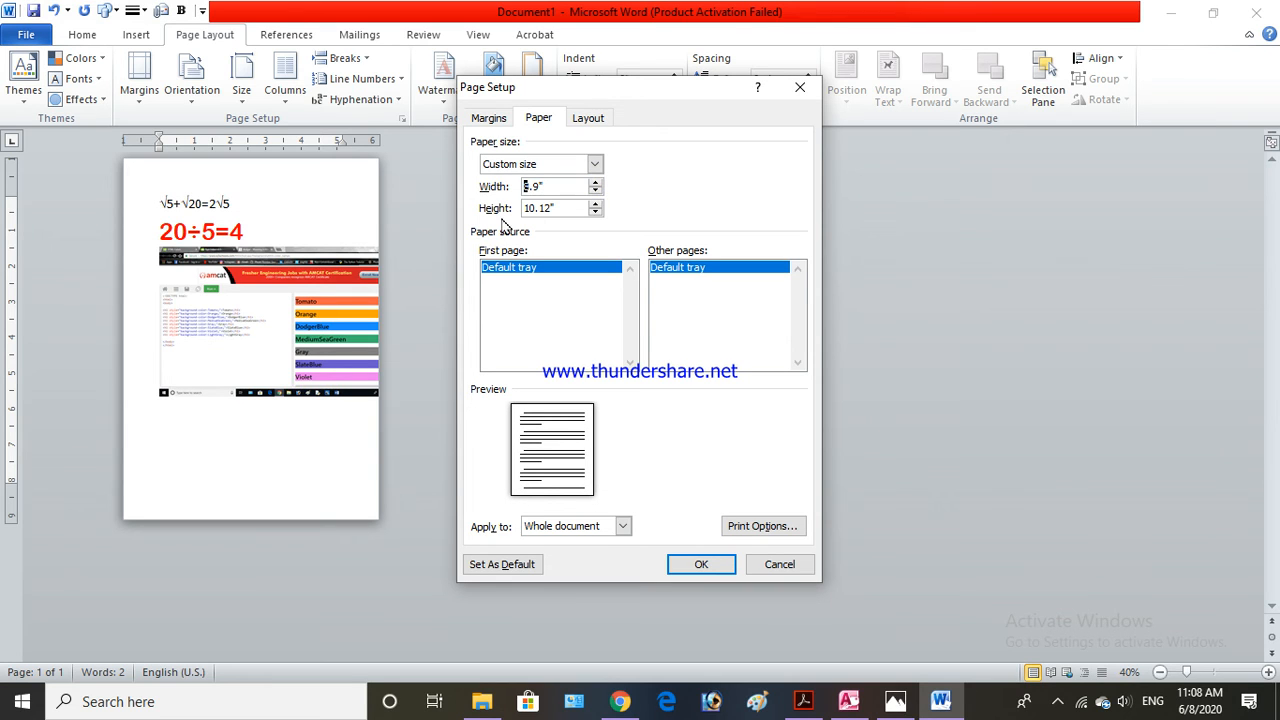
- Set the custom paper height to 7" and apply the size to the whole document
{"action": "left_click", "coordinate": [597, 212]}
{"action": "left_click", "coordinate": [597, 212]}
{"action": "left_click", "coordinate": [597, 212]}
{"action": "left_click", "coordinate": [597, 212]}
{"action": "left_click", "coordinate": [597, 212]}
{"action": "left_click", "coordinate": [597, 212]}
{"action": "left_click", "coordinate": [597, 212]}
{"action": "left_click", "coordinate": [597, 212]}
{"action": "left_click", "coordinate": [597, 212]}
{"action": "left_click", "coordinate": [597, 212]}
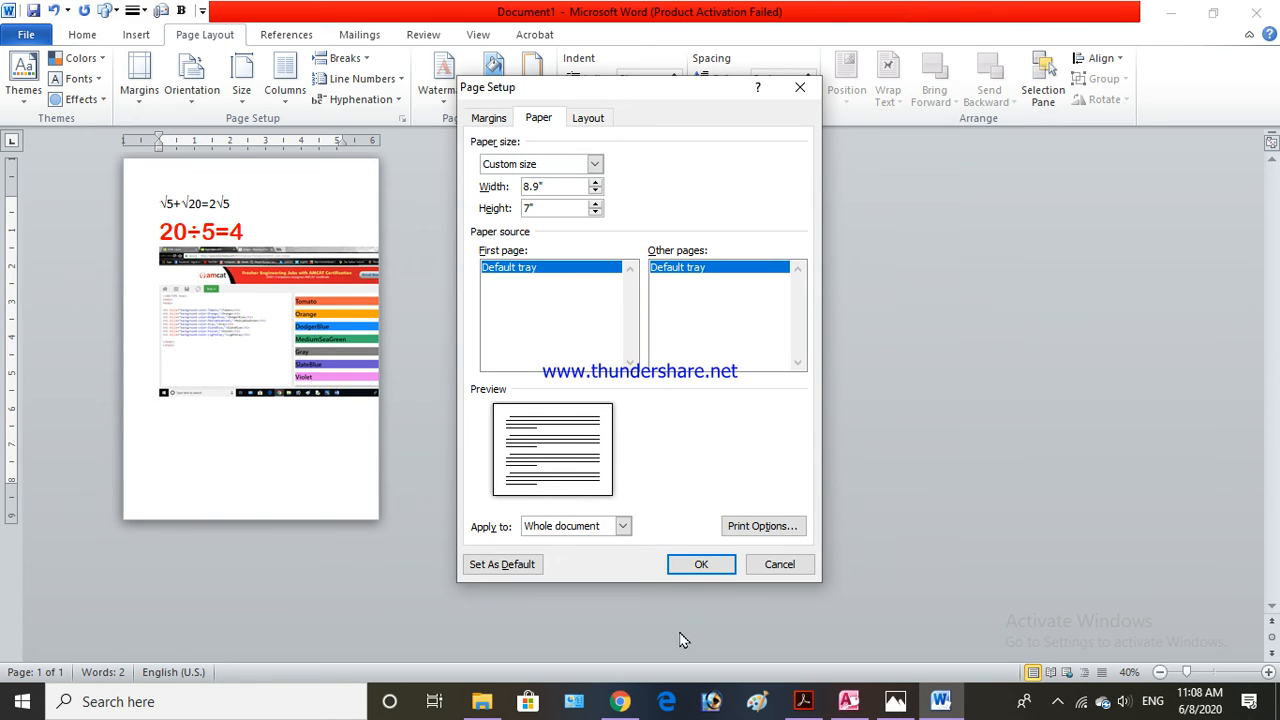
{"action": "left_click", "coordinate": [705, 565]}
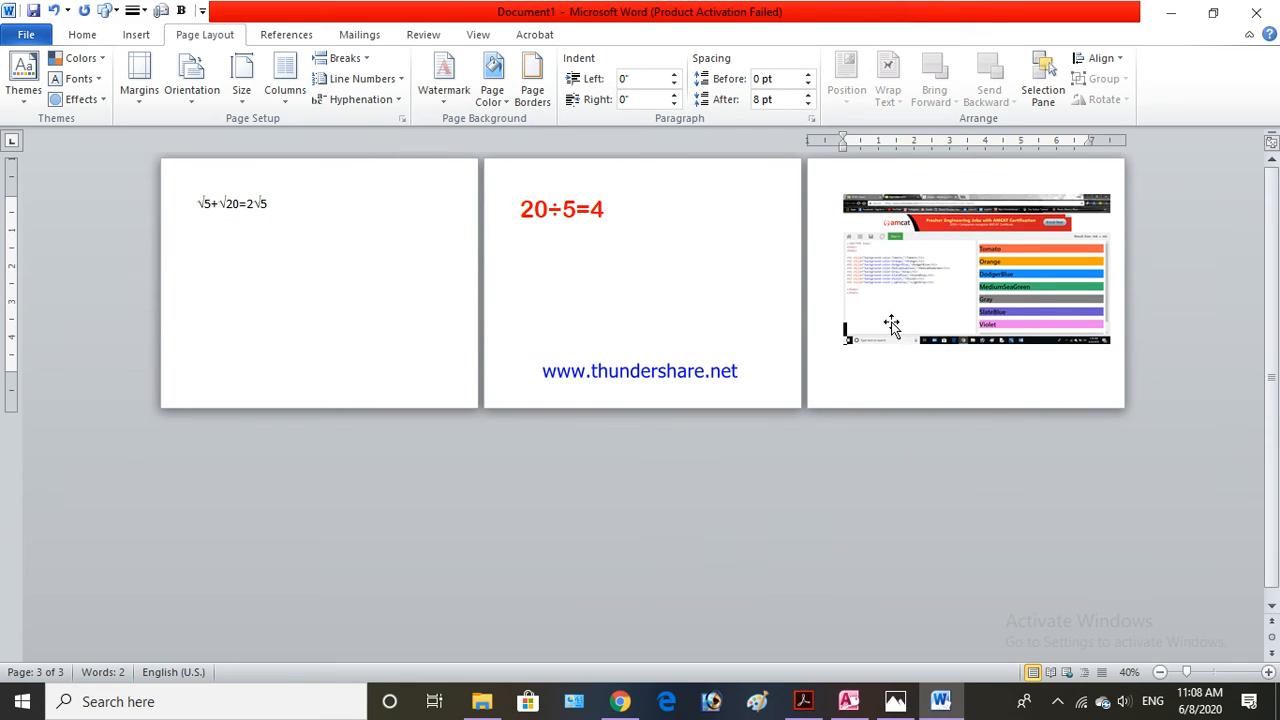
- Undo the custom paper size and set the page to Statement, 5.5" x 8.5"
{"action": "left_click", "coordinate": [988, 294]}
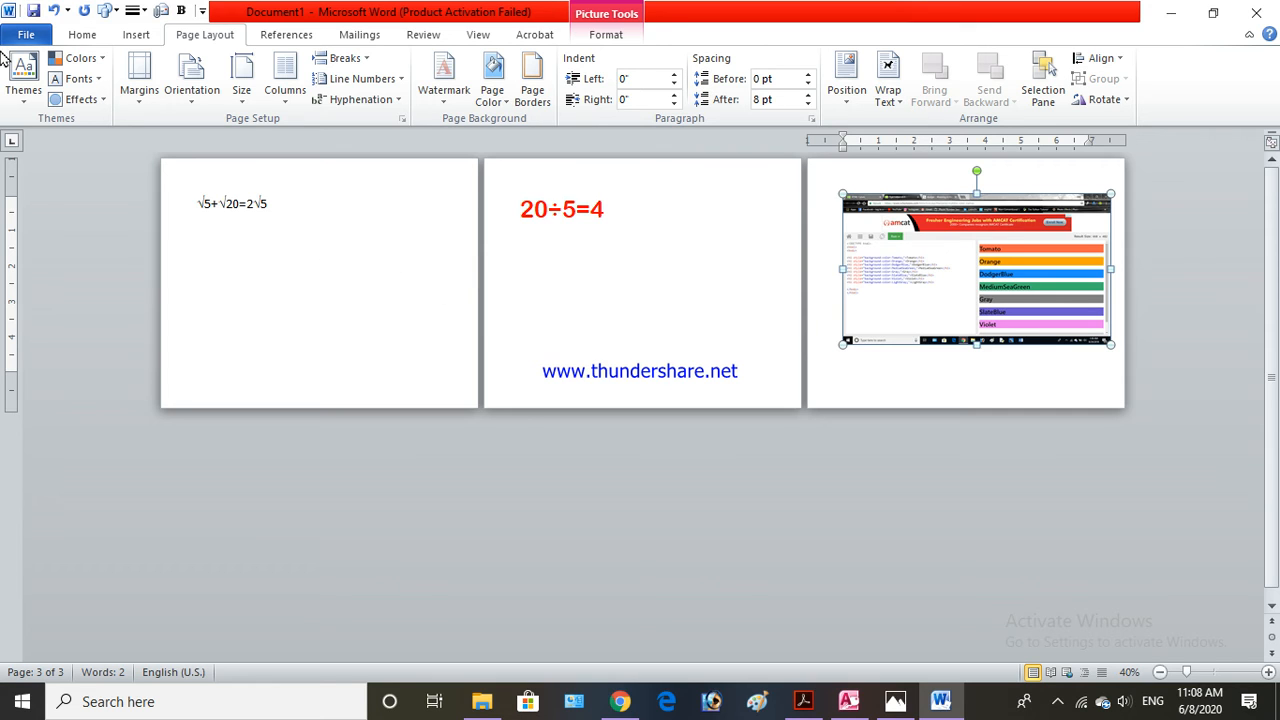
{"action": "left_click", "coordinate": [53, 11]}
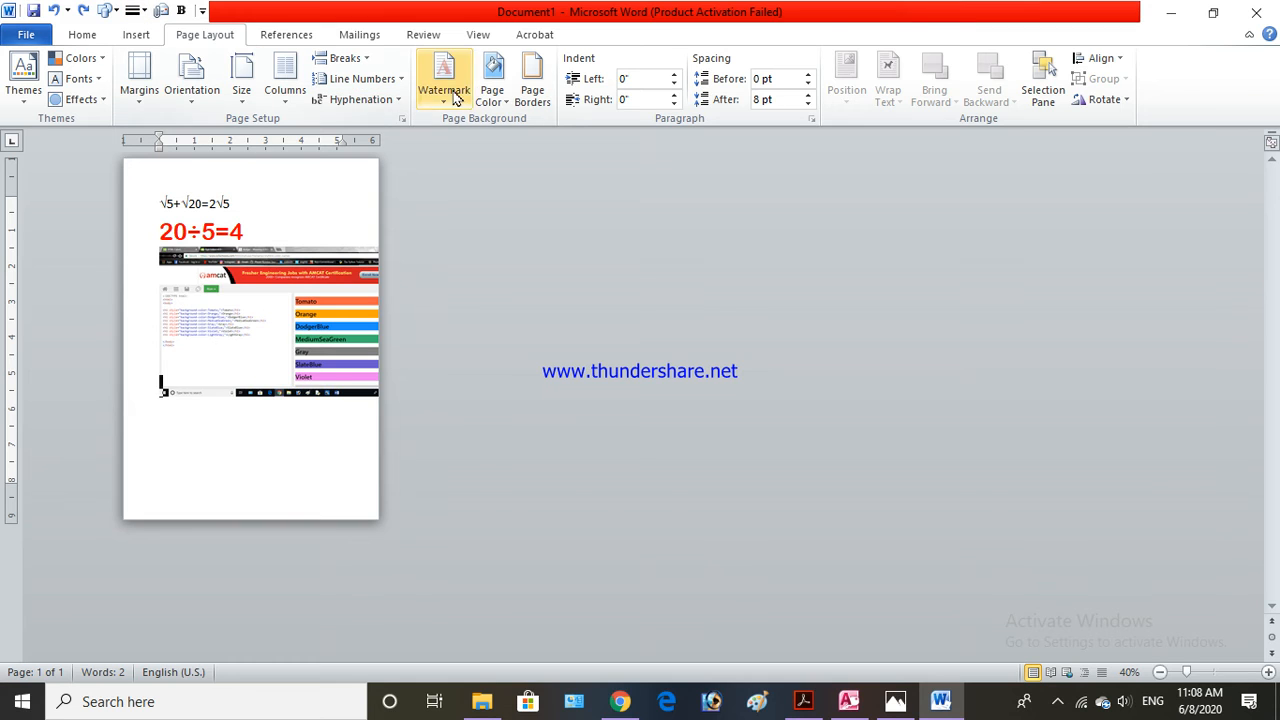
{"action": "left_click", "coordinate": [243, 92]}
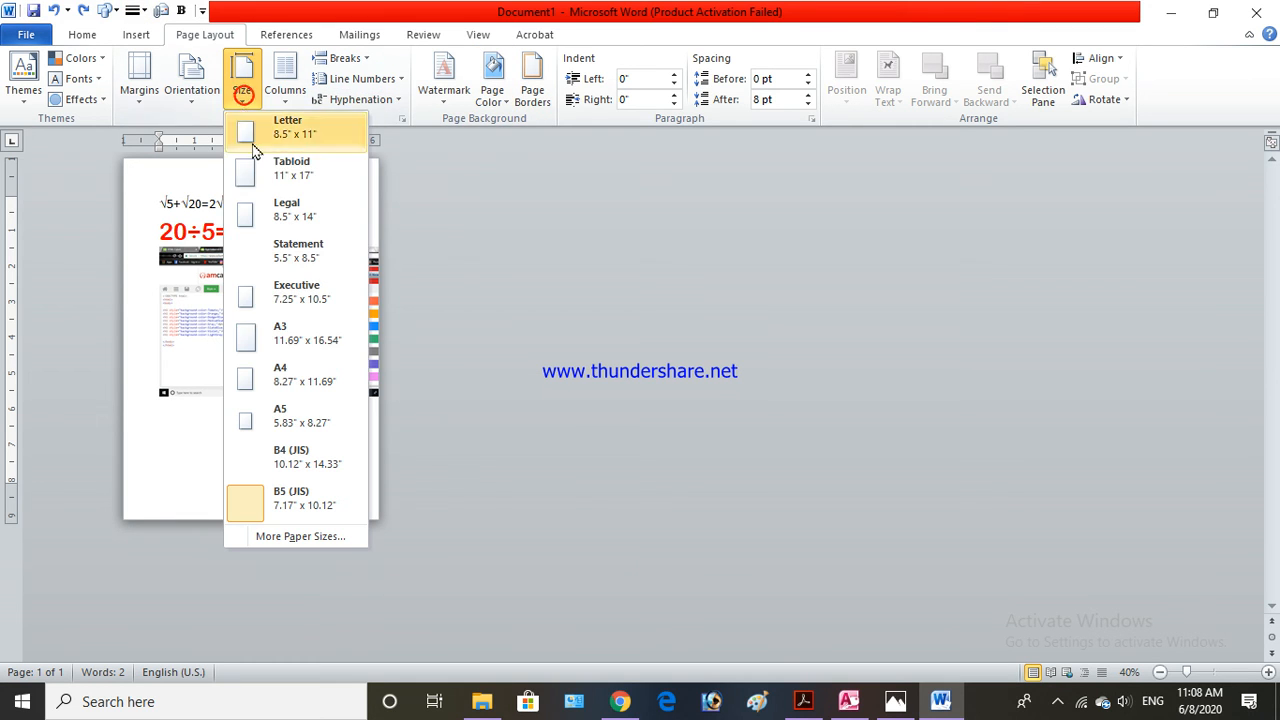
{"action": "left_click", "coordinate": [322, 258]}
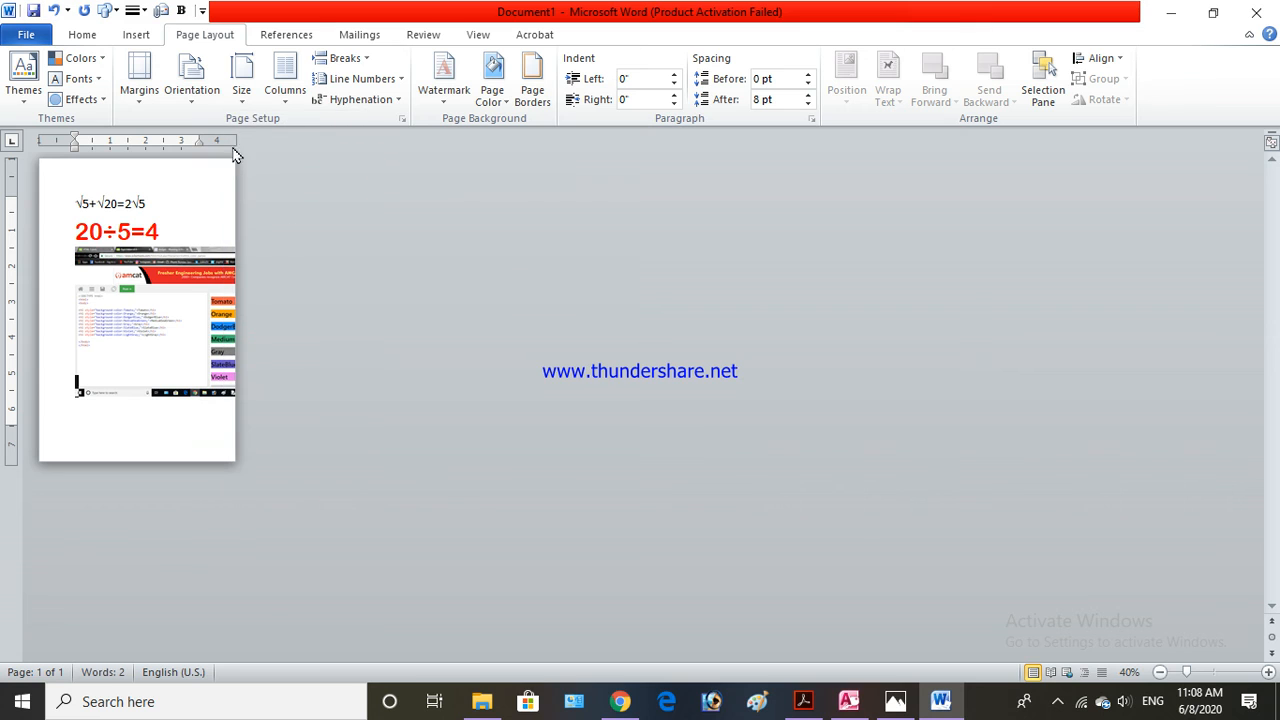
- Try the Executive paper size, 7.25" x 10.5", and switch the page to A5, 5.83" x 8.27"
{"action": "left_click", "coordinate": [193, 100]}
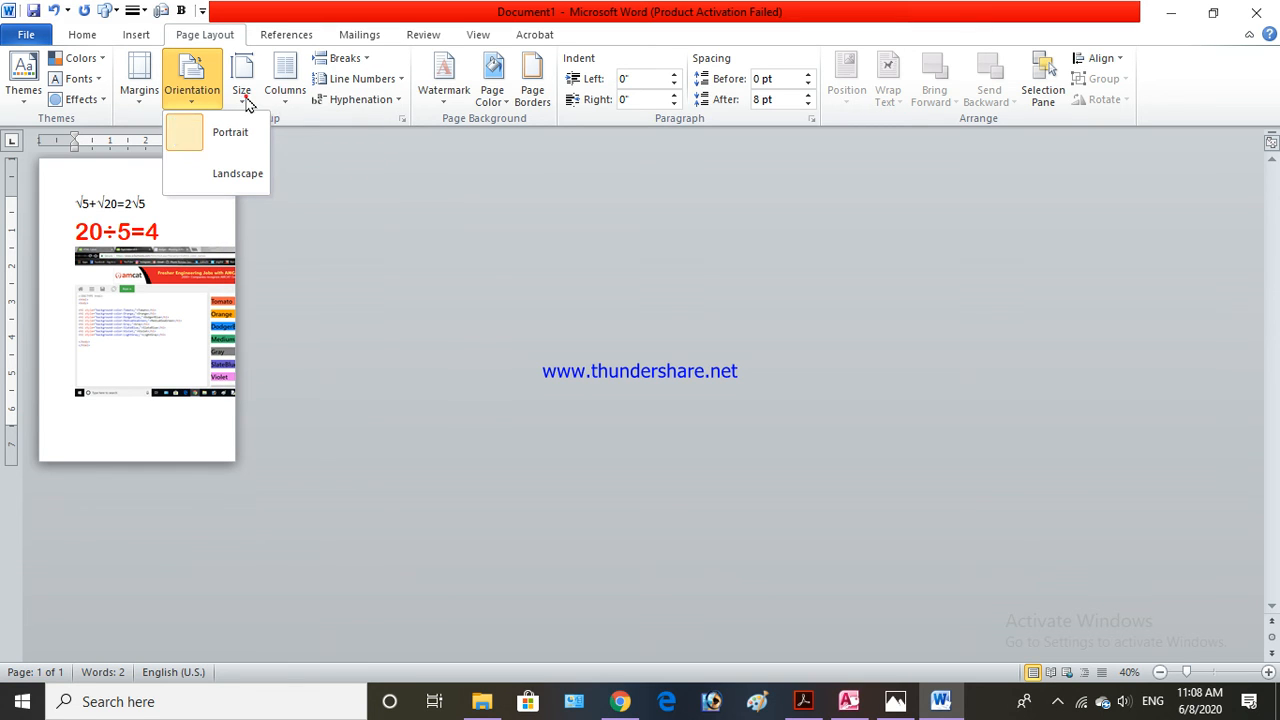
{"action": "left_click", "coordinate": [244, 100]}
{"action": "left_click", "coordinate": [283, 300]}
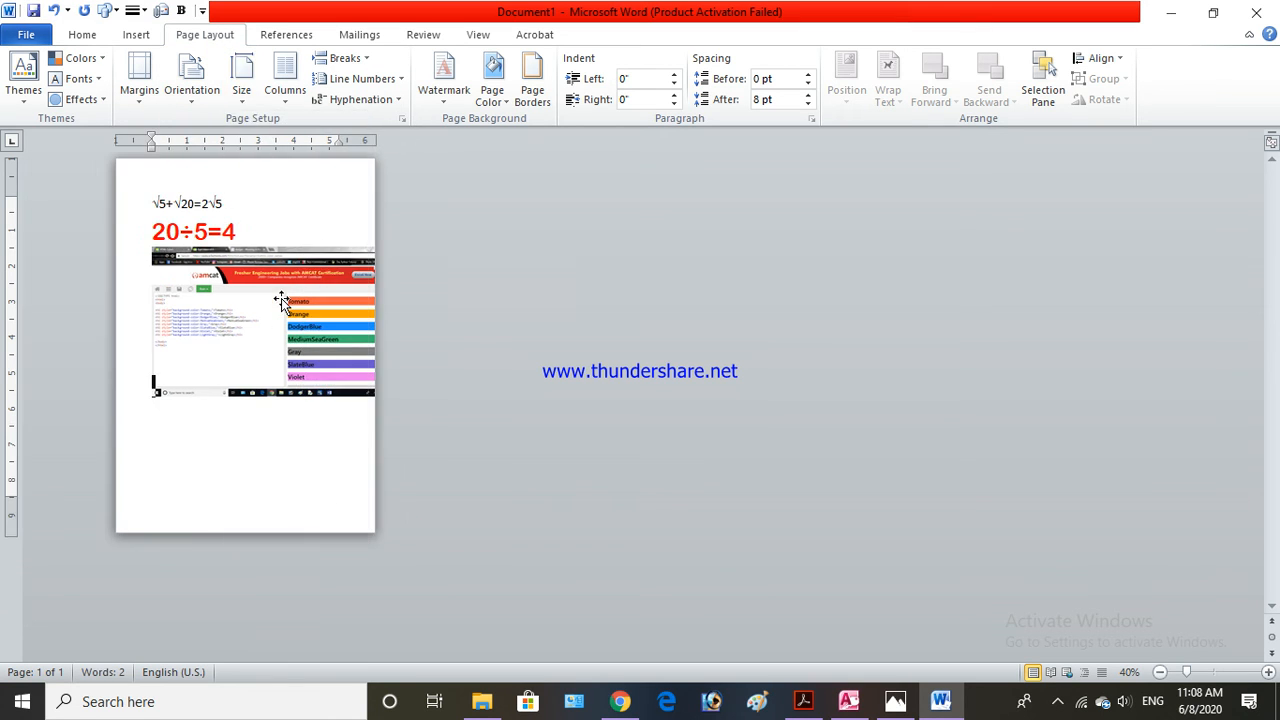
{"action": "left_click", "coordinate": [242, 85]}
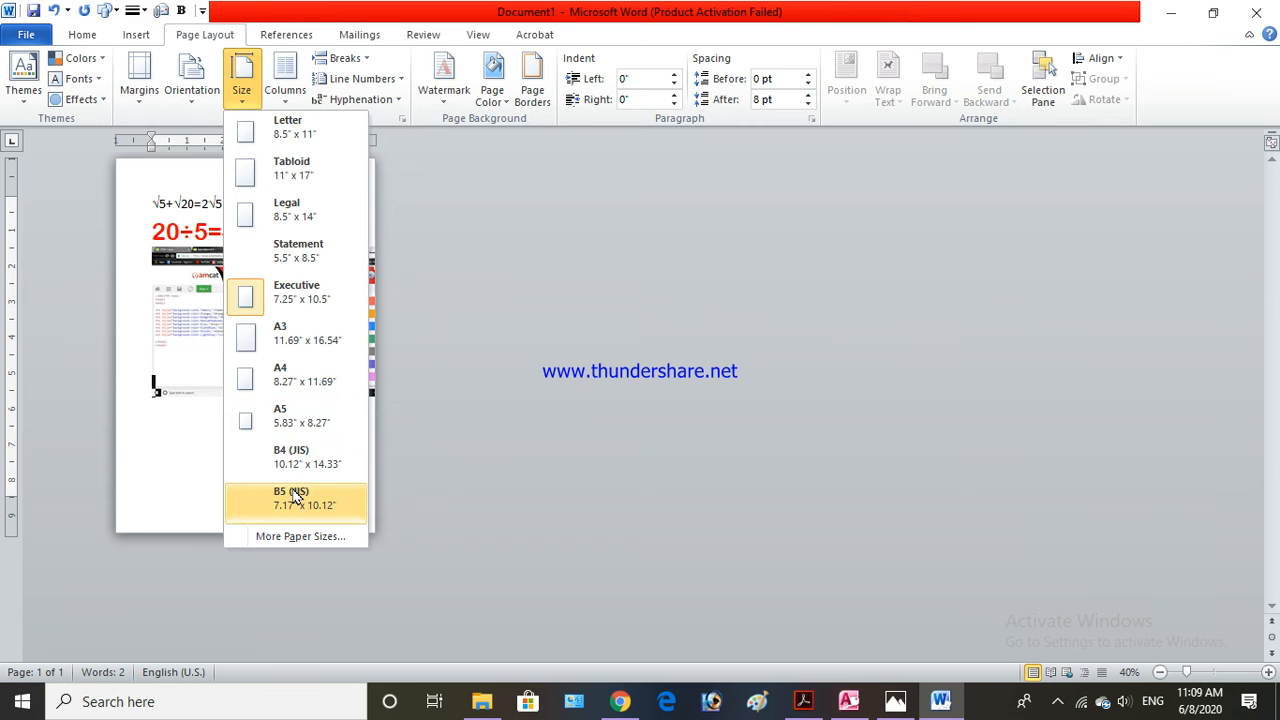
{"action": "left_click", "coordinate": [278, 414]}
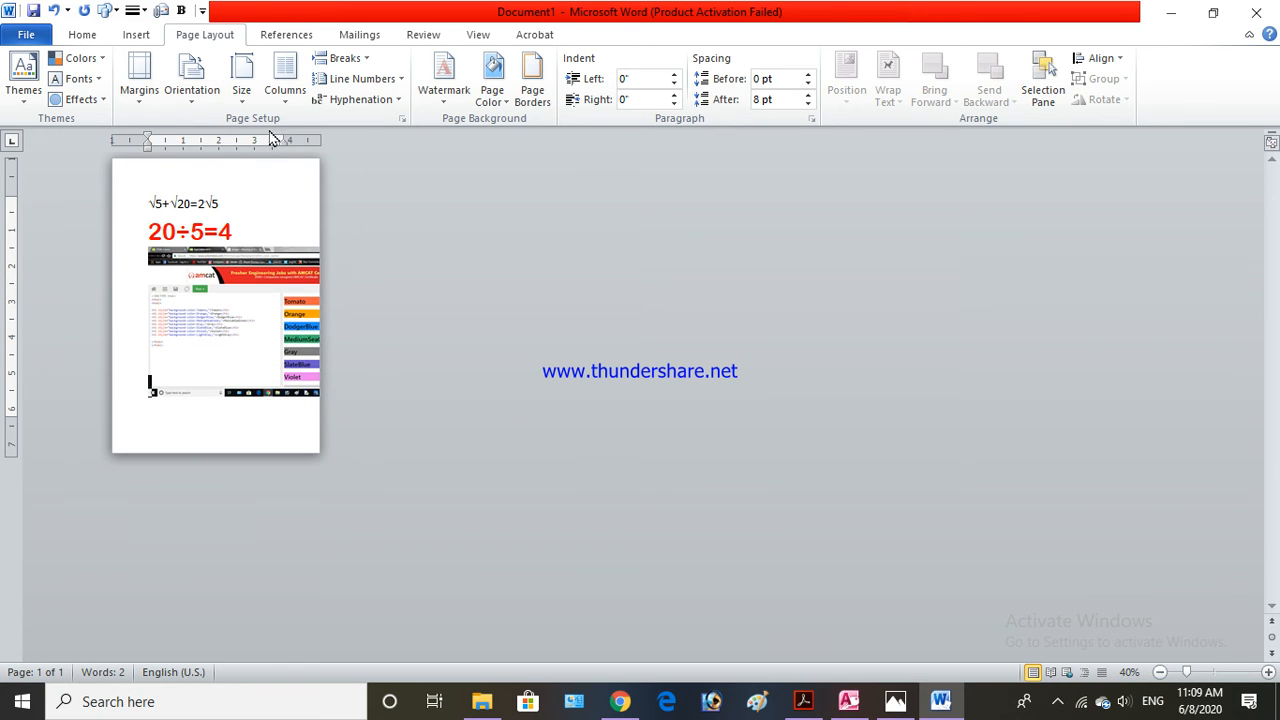
- Choose Custom size as the paper size in Page Setup, keeping the A5 dimensions, and apply it to the whole document
{"action": "left_click", "coordinate": [242, 85]}
{"action": "left_click", "coordinate": [281, 537]}
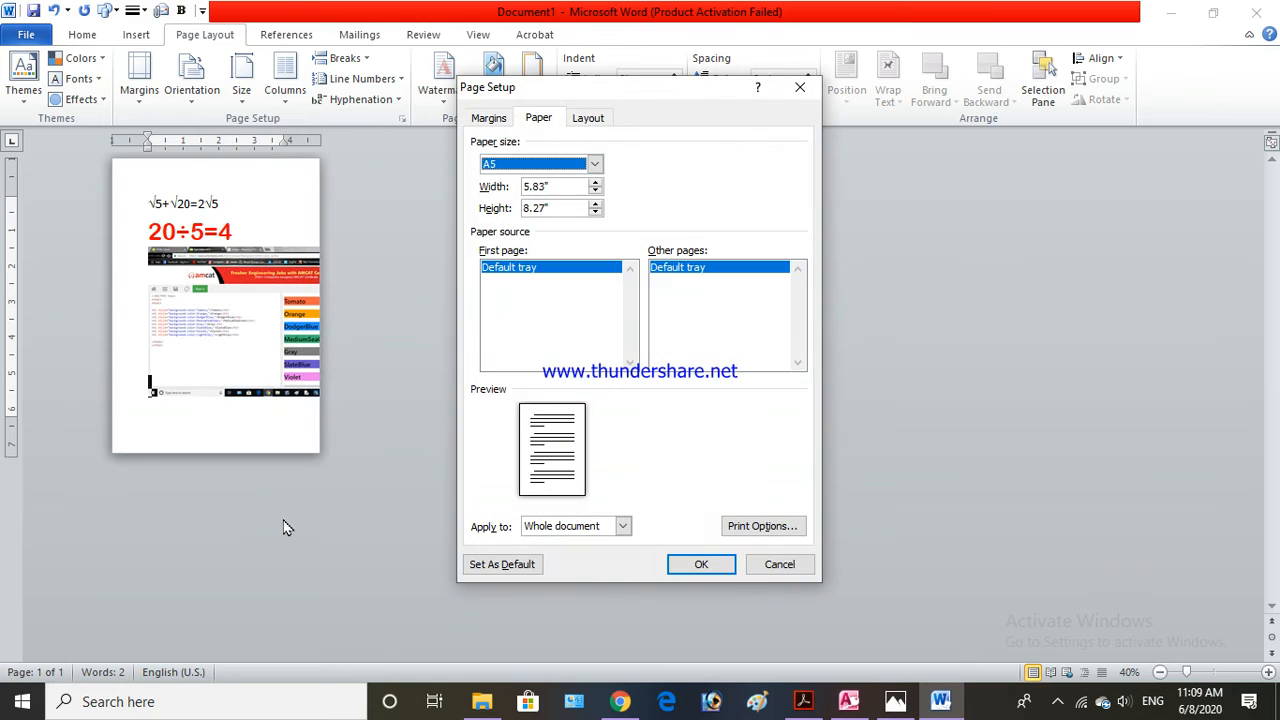
{"action": "left_click", "coordinate": [594, 164]}
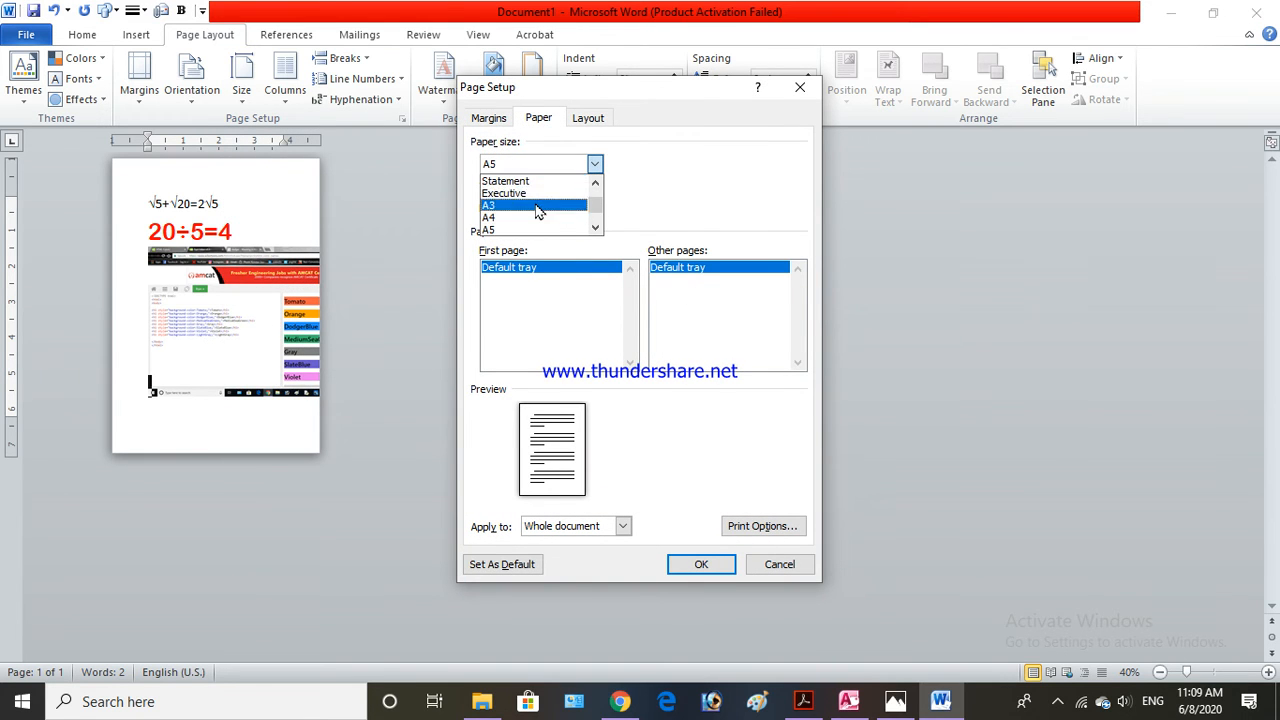
{"action": "scroll", "coordinate": [548, 210], "scroll_direction": "down", "scroll_amount": 1}
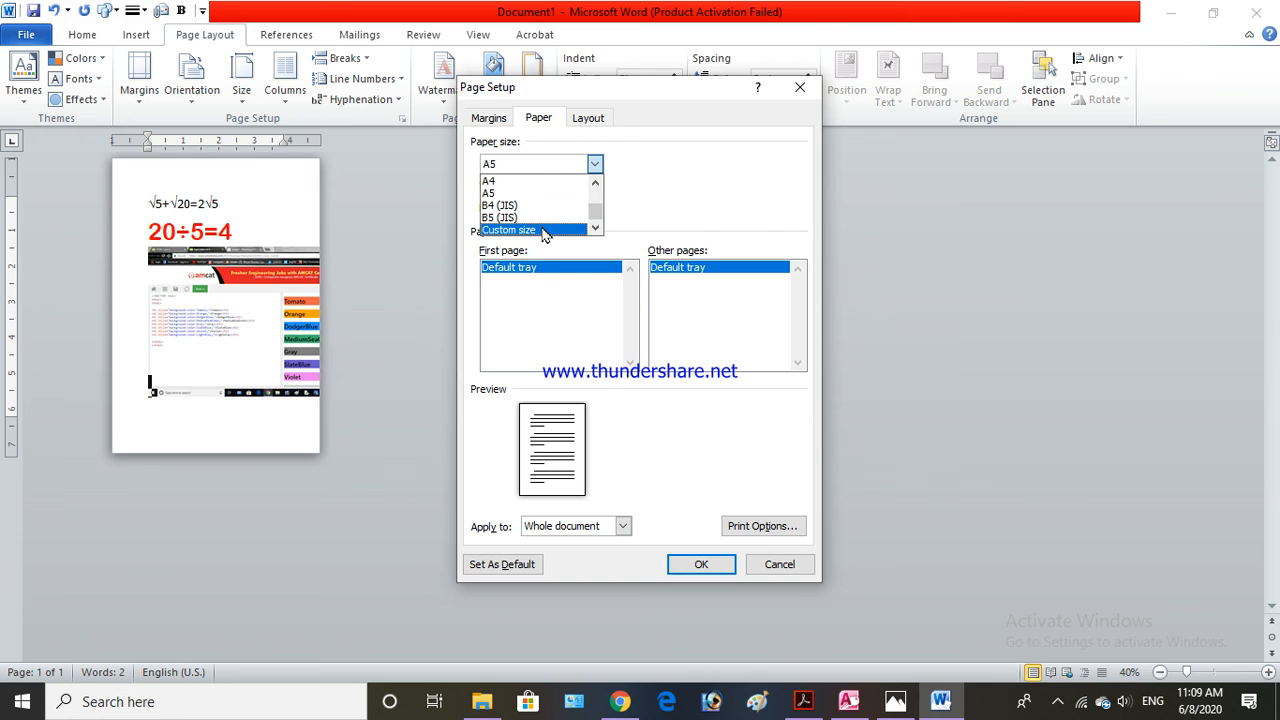
{"action": "left_click", "coordinate": [540, 229]}
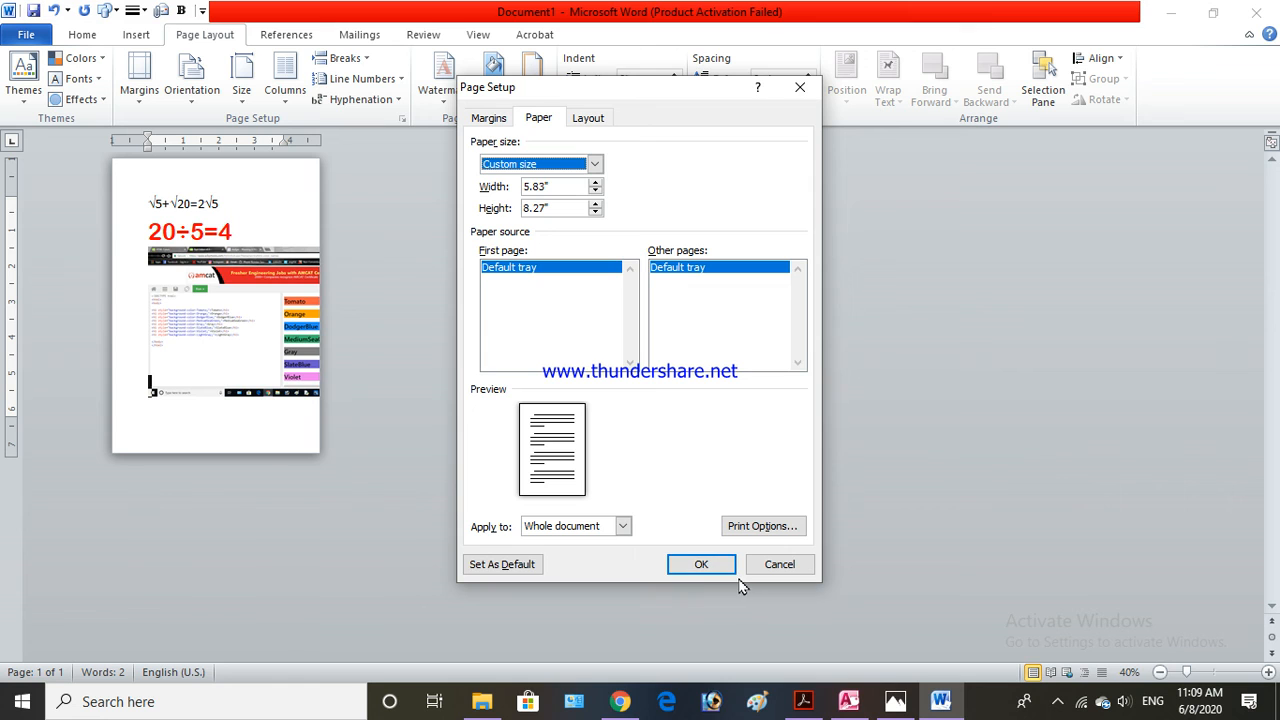
{"action": "left_click", "coordinate": [701, 564]}
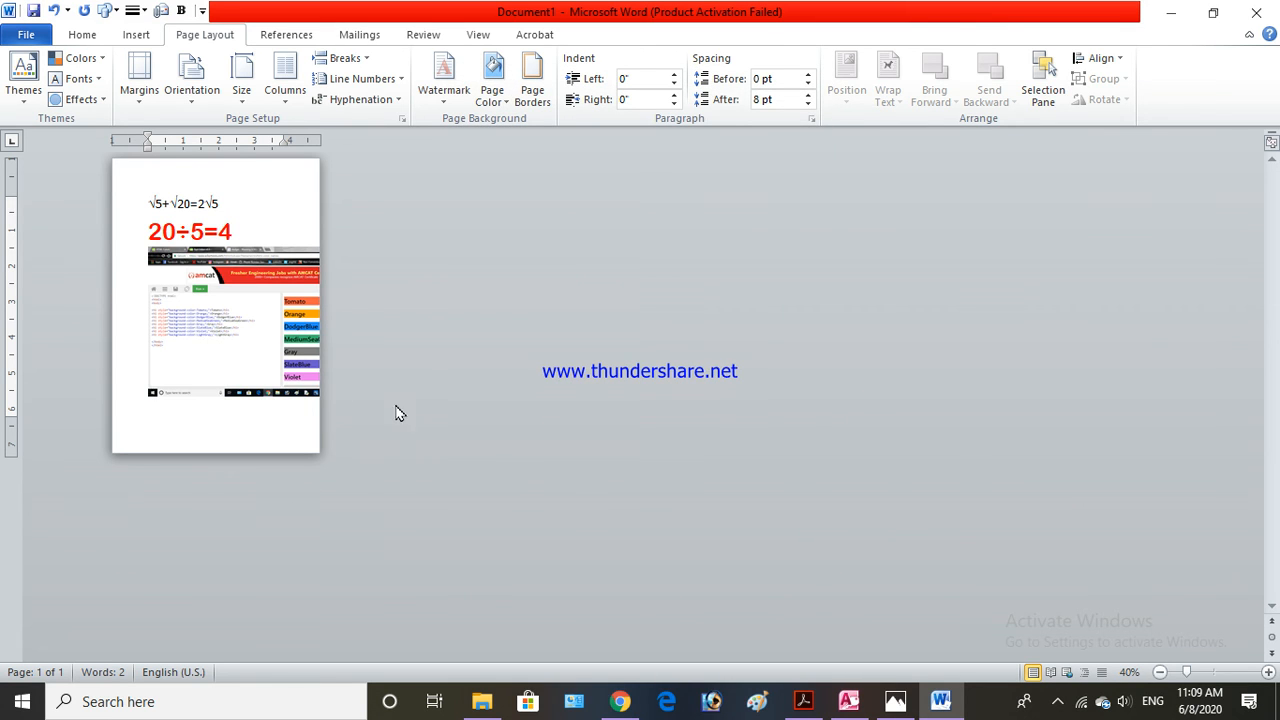
- Set the document's paper size to Letter, 8.5" x 11"
{"action": "left_click", "coordinate": [247, 100]}
{"action": "left_click", "coordinate": [309, 134]}
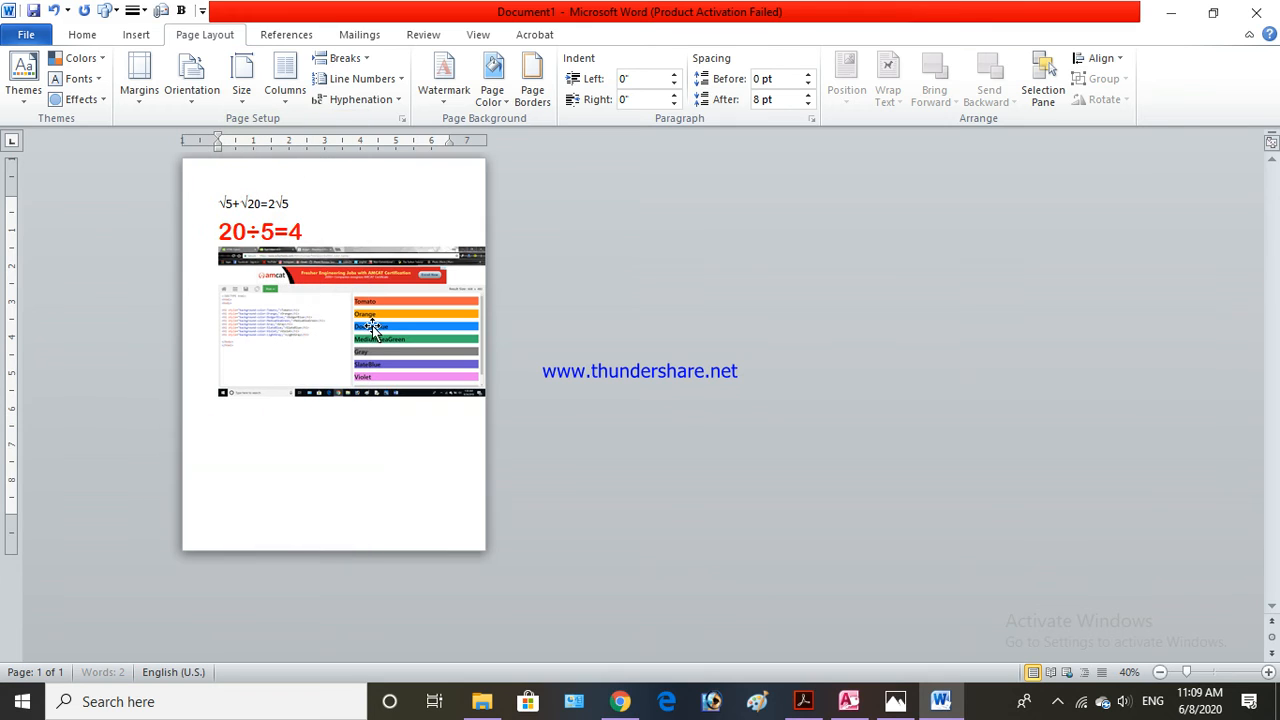
{"action": "left_click", "coordinate": [414, 335]}
{"action": "left_click", "coordinate": [751, 453]}
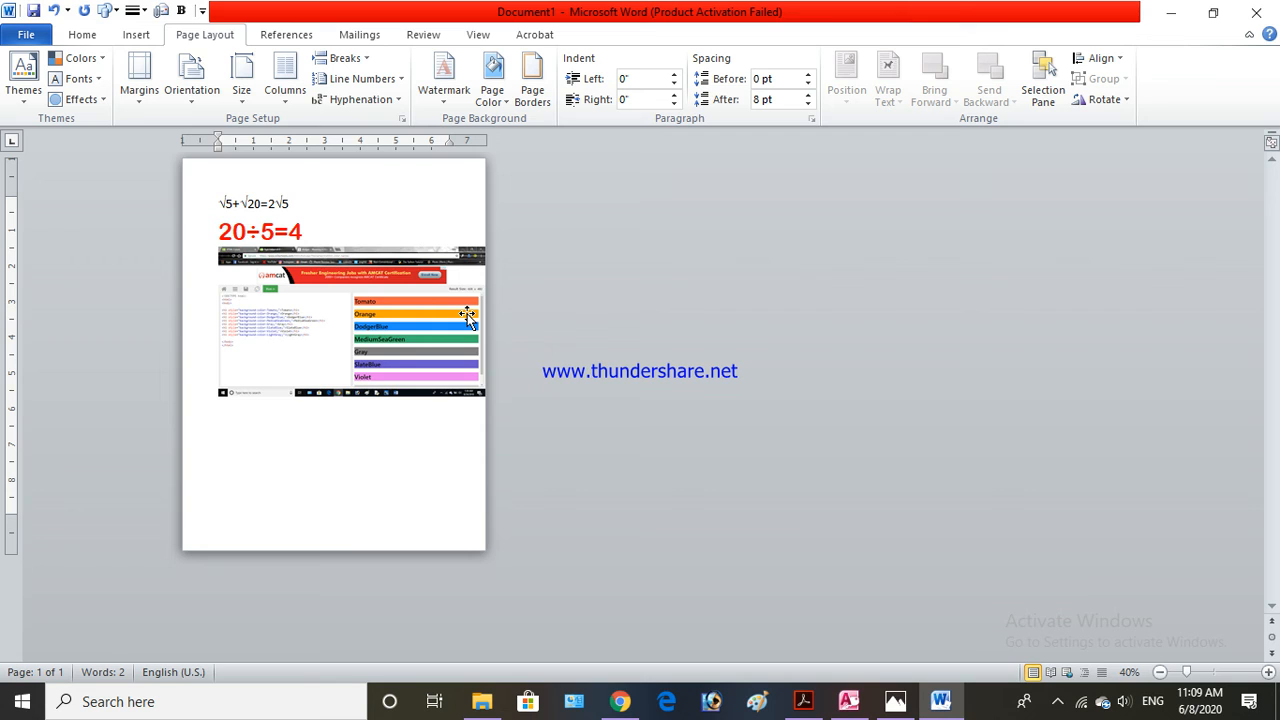
- Open Risk Certificate.docx from the Documents folder
{"action": "left_click", "coordinate": [409, 385]}
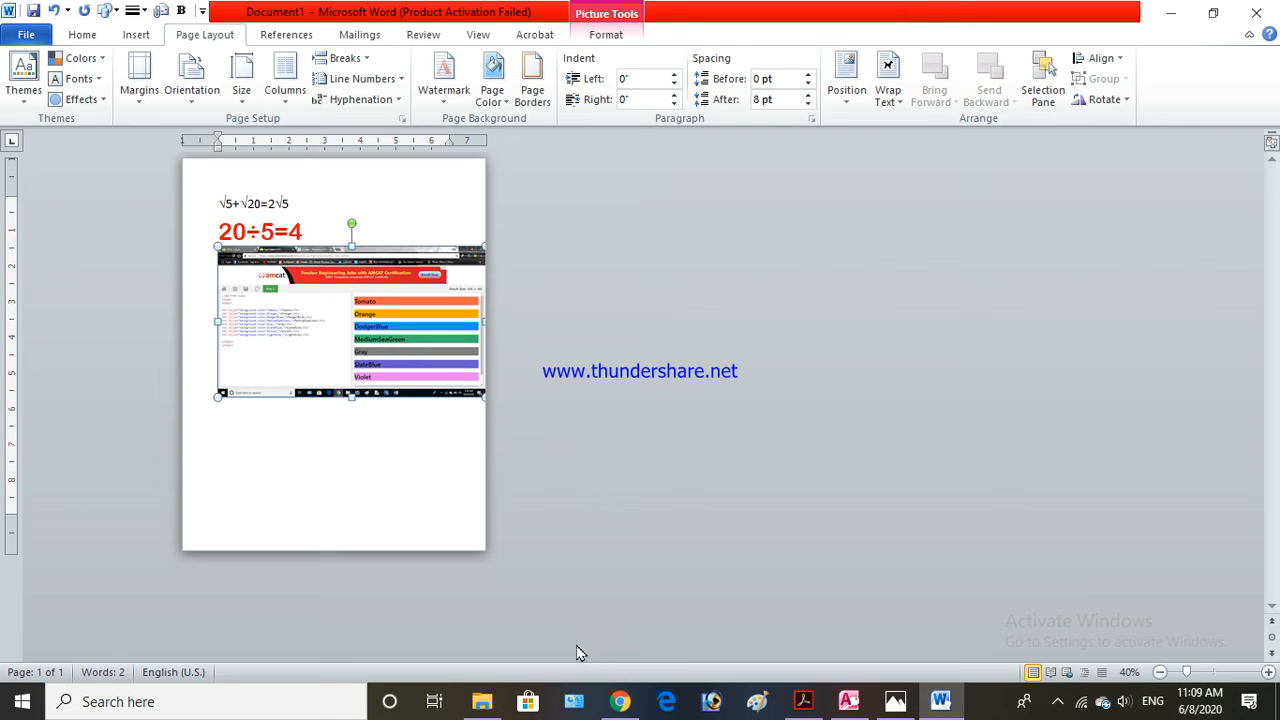
{"action": "left_click", "coordinate": [38, 38]}
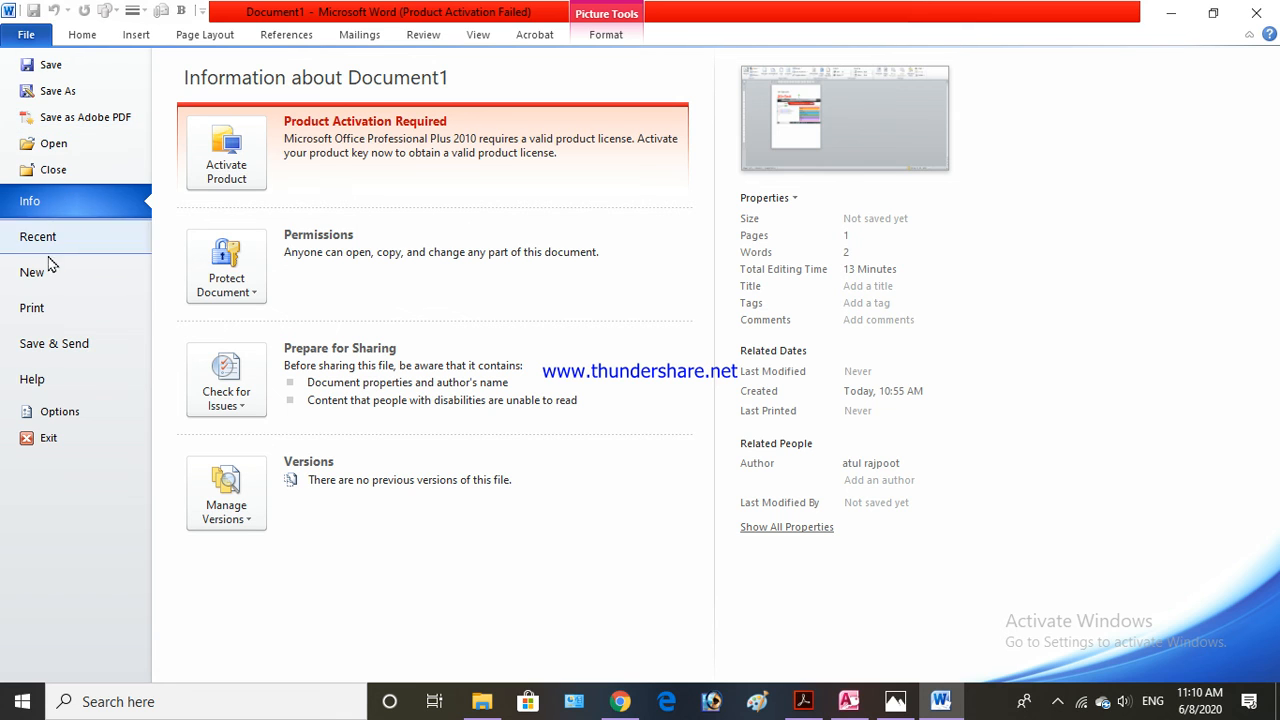
{"action": "key", "text": "Escape"}
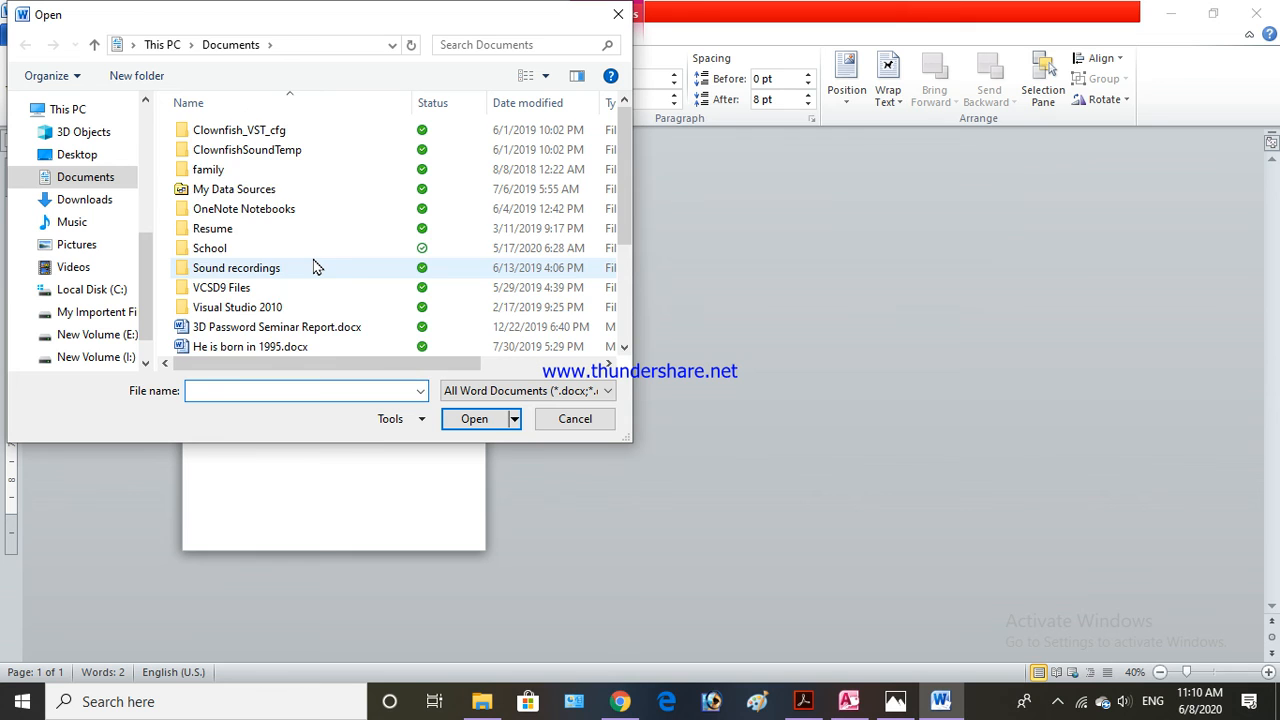
{"action": "scroll", "coordinate": [313, 267], "scroll_direction": "down", "scroll_amount": 3}
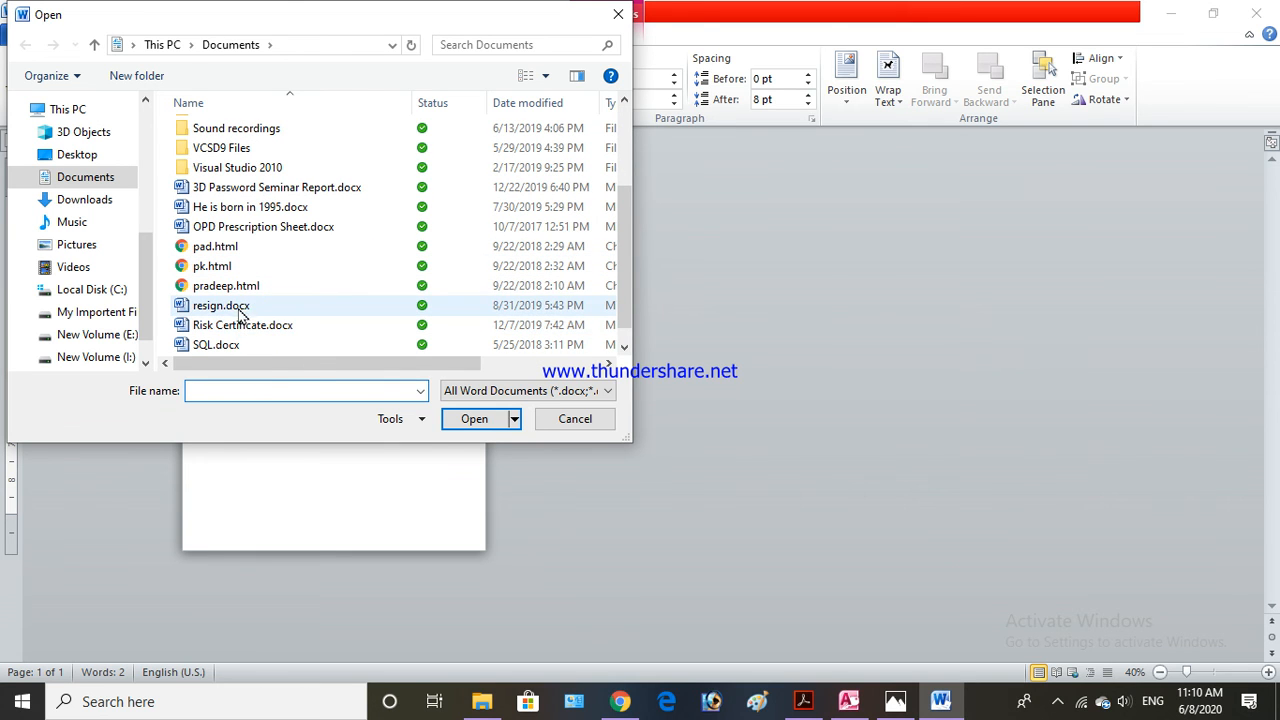
{"action": "left_click", "coordinate": [474, 420]}
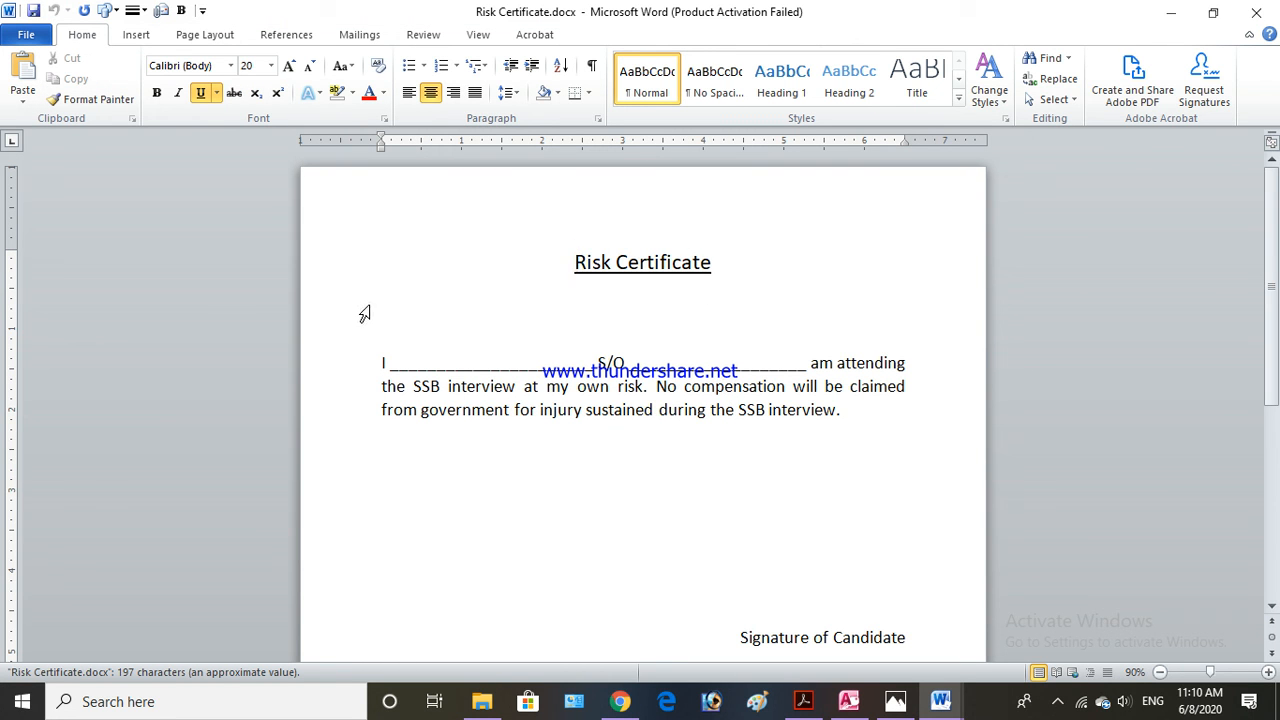
- Select the certificate's body paragraph and apply the Narrow page margins, 0.5" on all sides
{"action": "left_click_drag", "start_coordinate": [378, 300], "coordinate": [922, 411]}
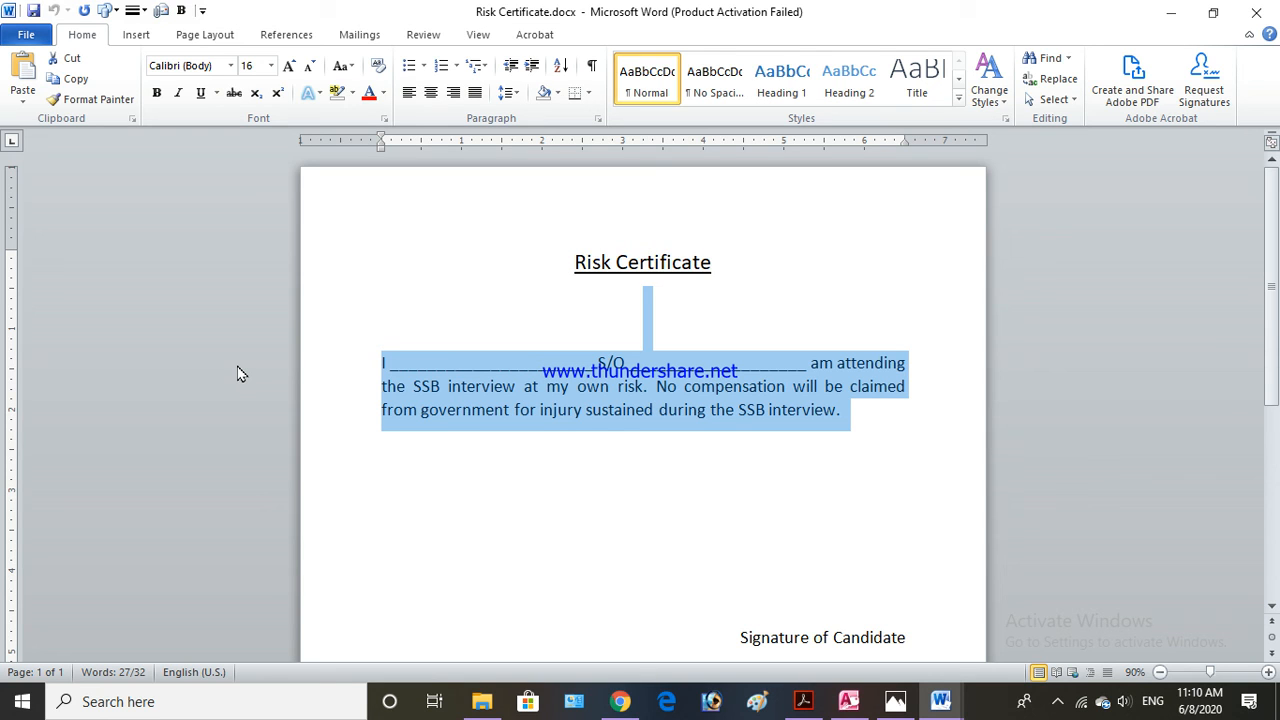
{"action": "left_click", "coordinate": [205, 36]}
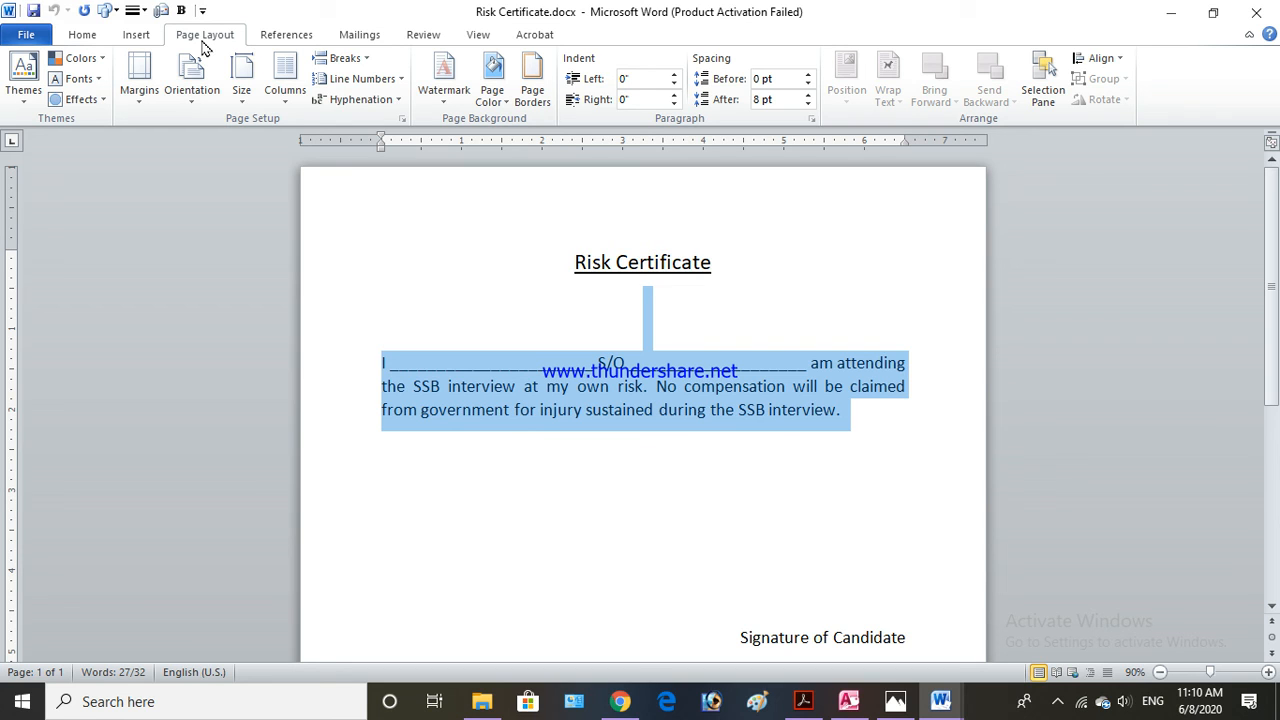
{"action": "left_click", "coordinate": [147, 105]}
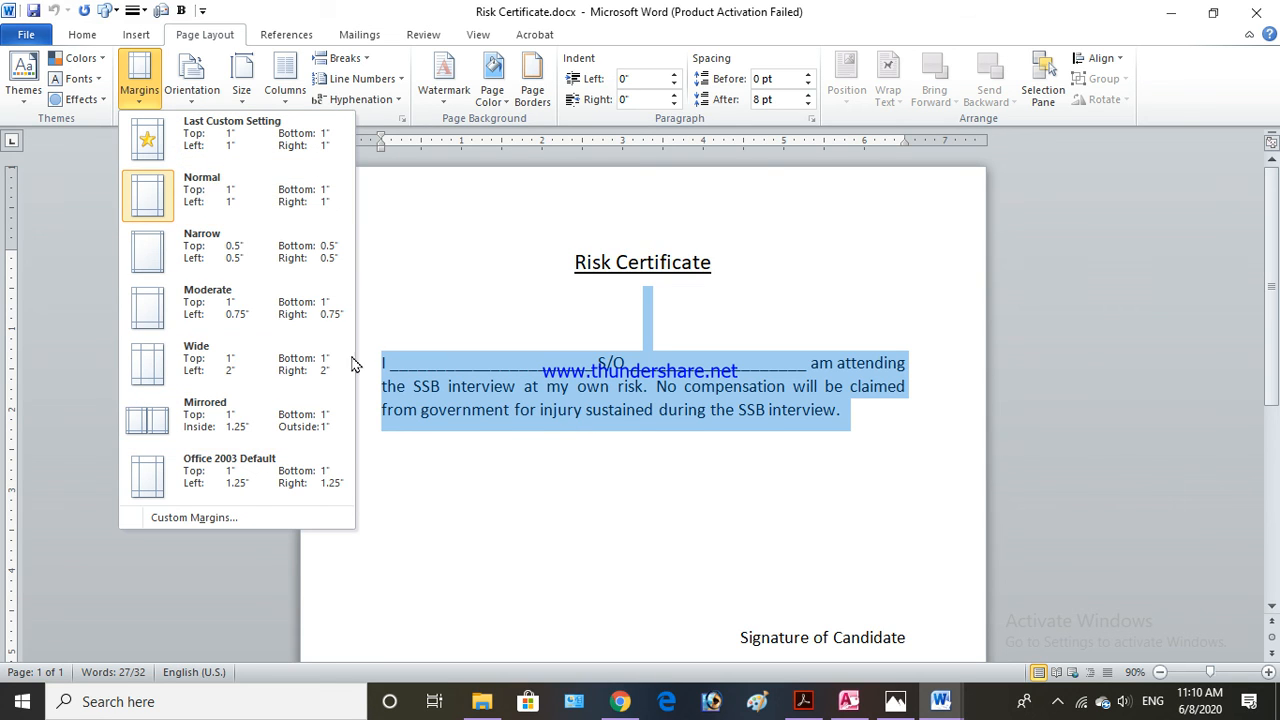
{"action": "left_click", "coordinate": [183, 262]}
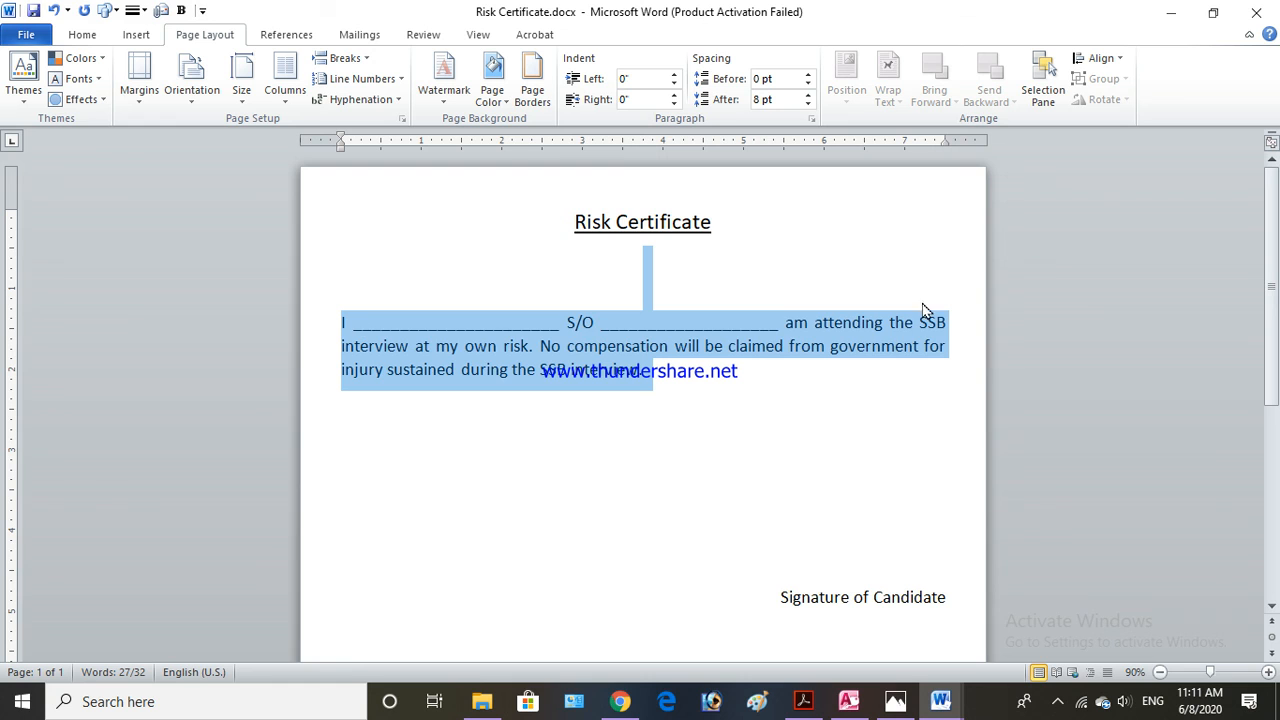
- Try the Mirrored margins, 1.25" inside and 1" outside, and switch to Wide margins with 2" left and right
{"action": "left_click", "coordinate": [139, 97]}
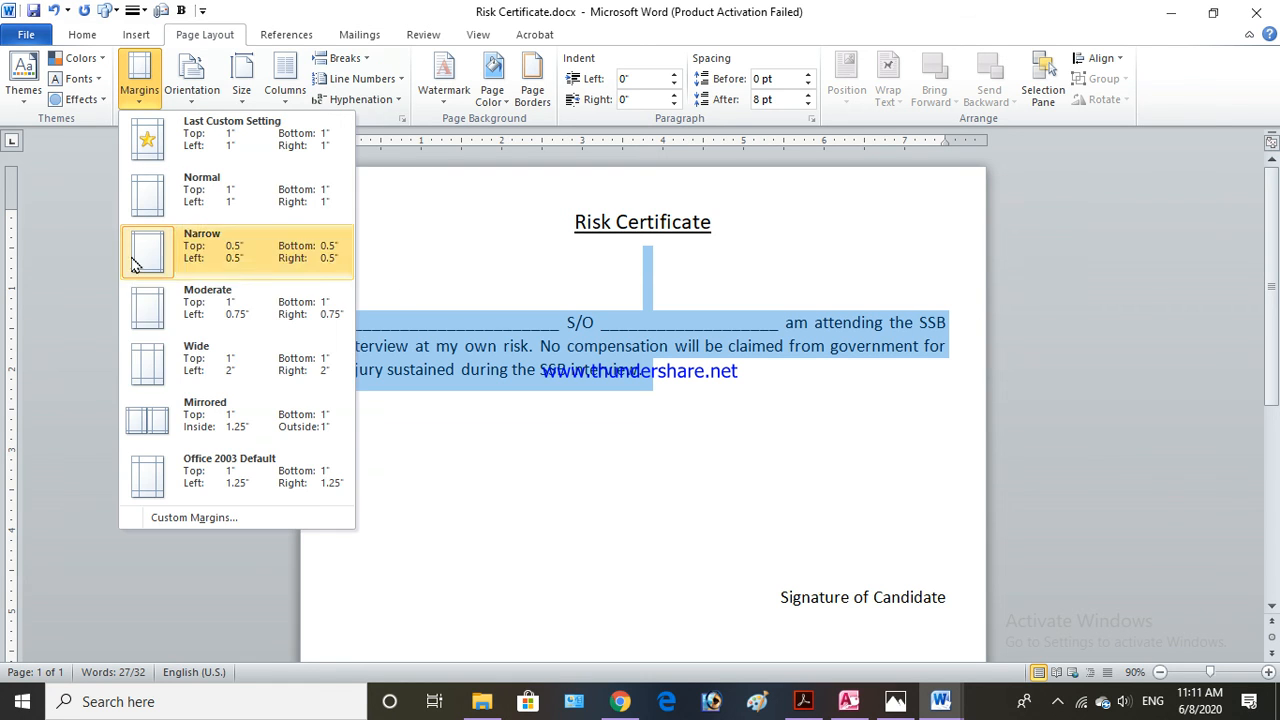
{"action": "left_click", "coordinate": [218, 418]}
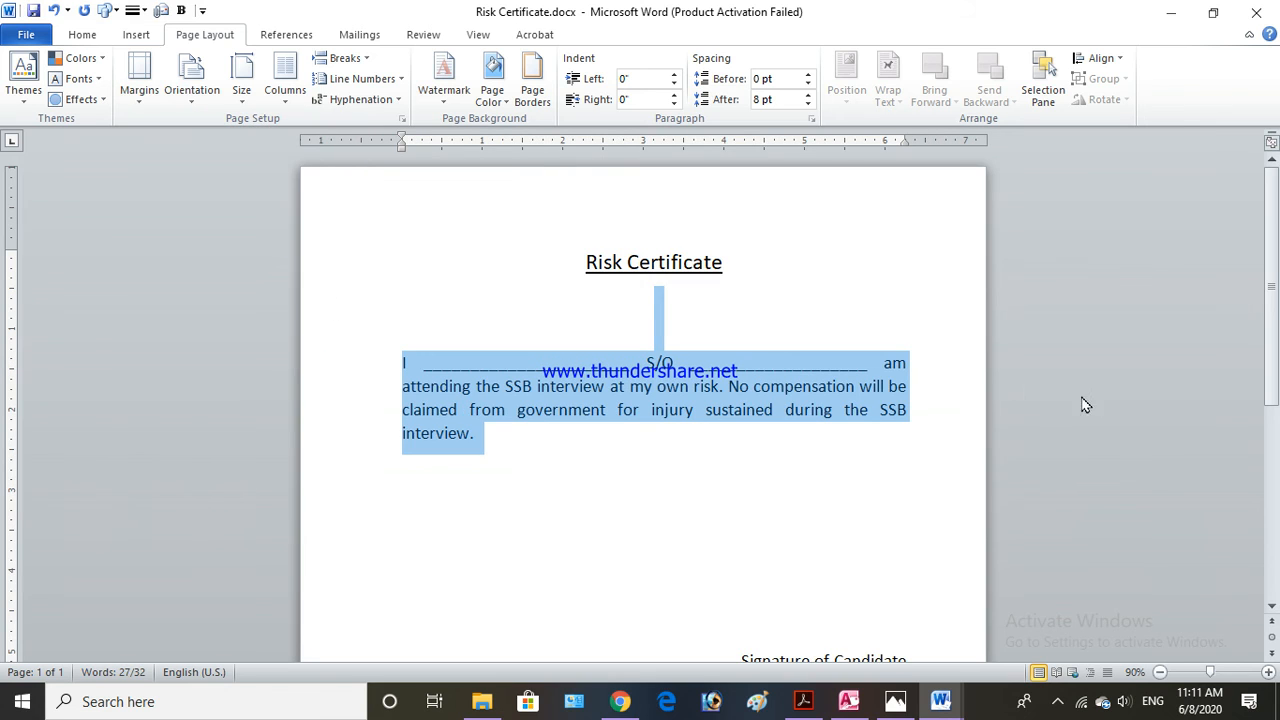
{"action": "left_click", "coordinate": [141, 98]}
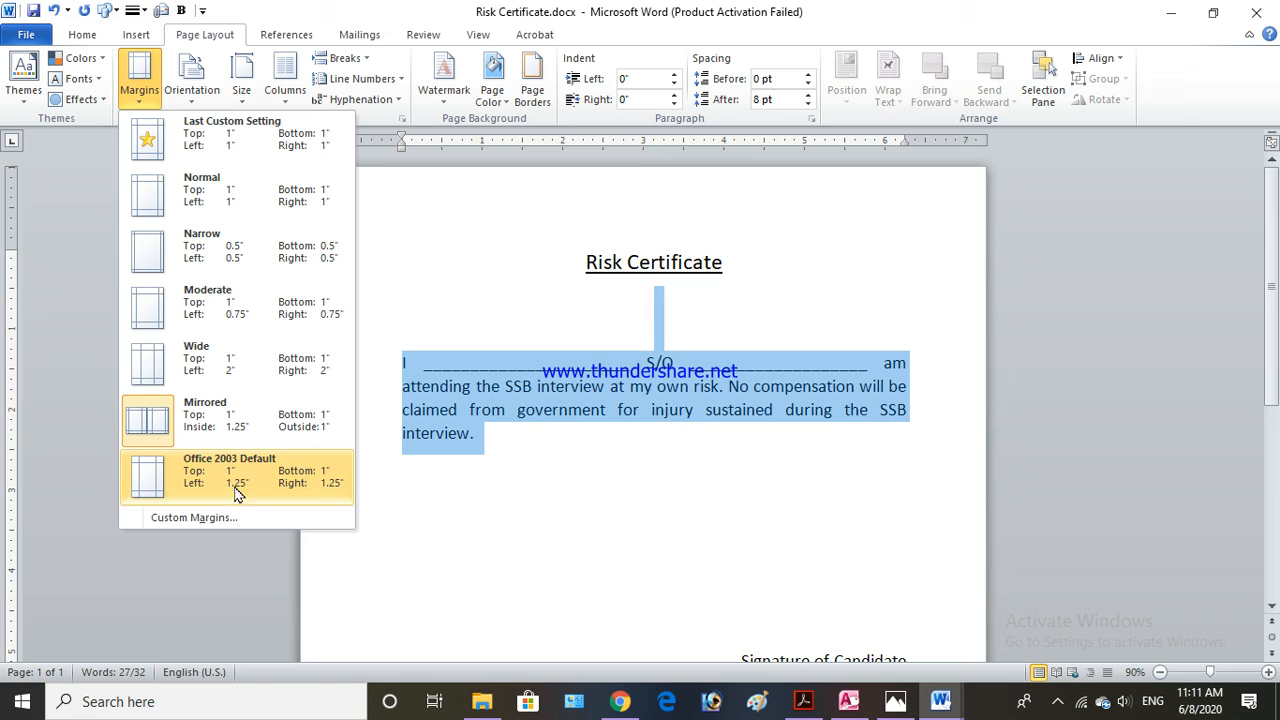
{"action": "left_click", "coordinate": [190, 360]}
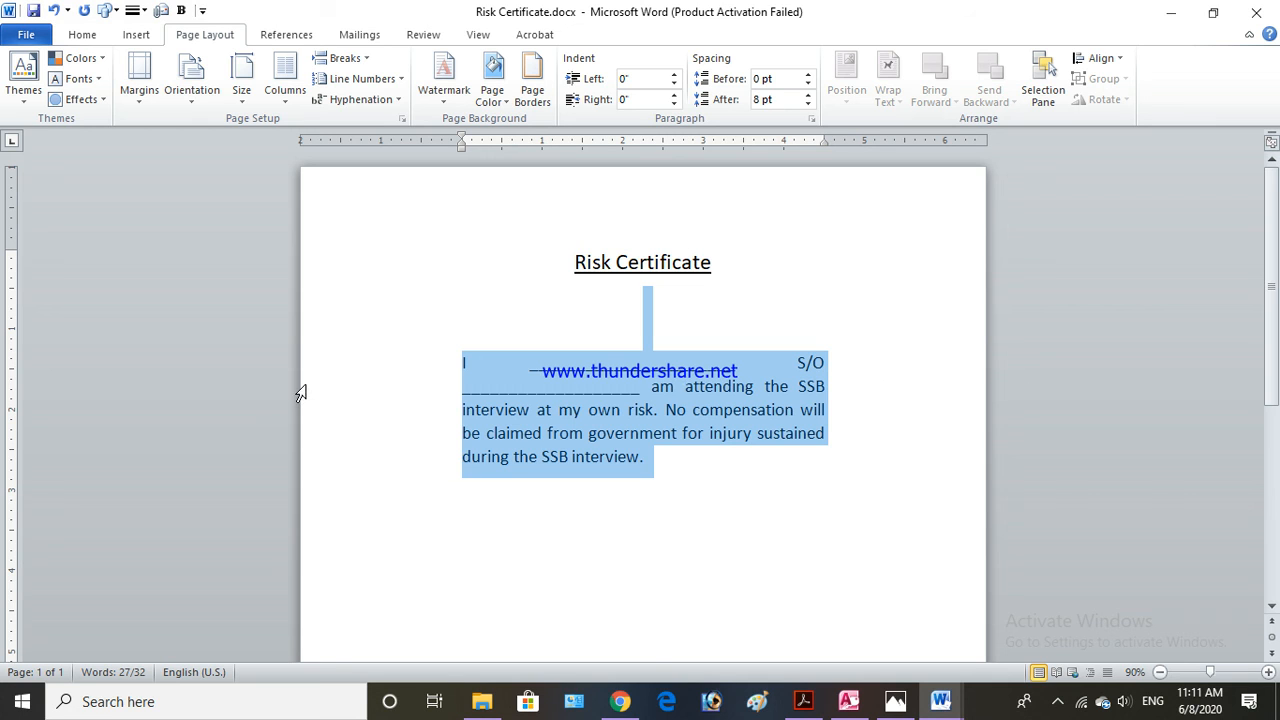
- Return the page margins to Narrow, 0.5" on all sides, and view the custom margin settings without changing them
{"action": "left_click", "coordinate": [140, 78]}
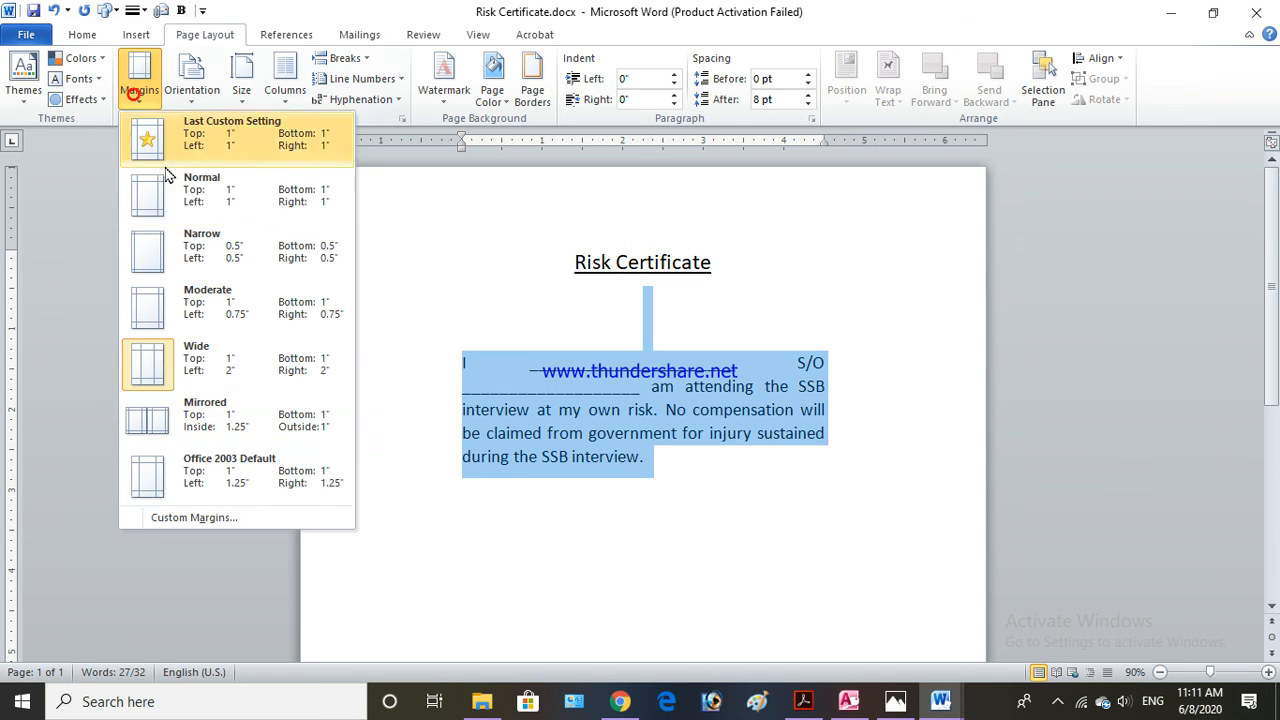
{"action": "left_click", "coordinate": [255, 249]}
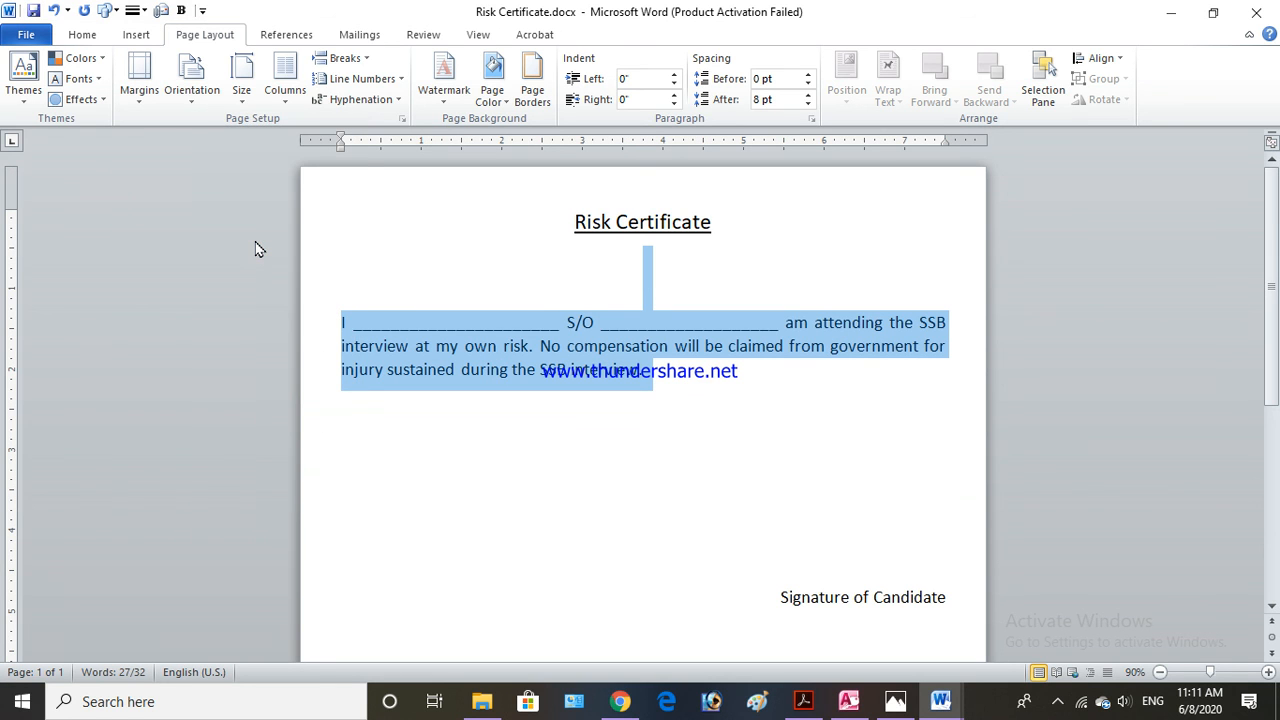
{"action": "left_click", "coordinate": [149, 100]}
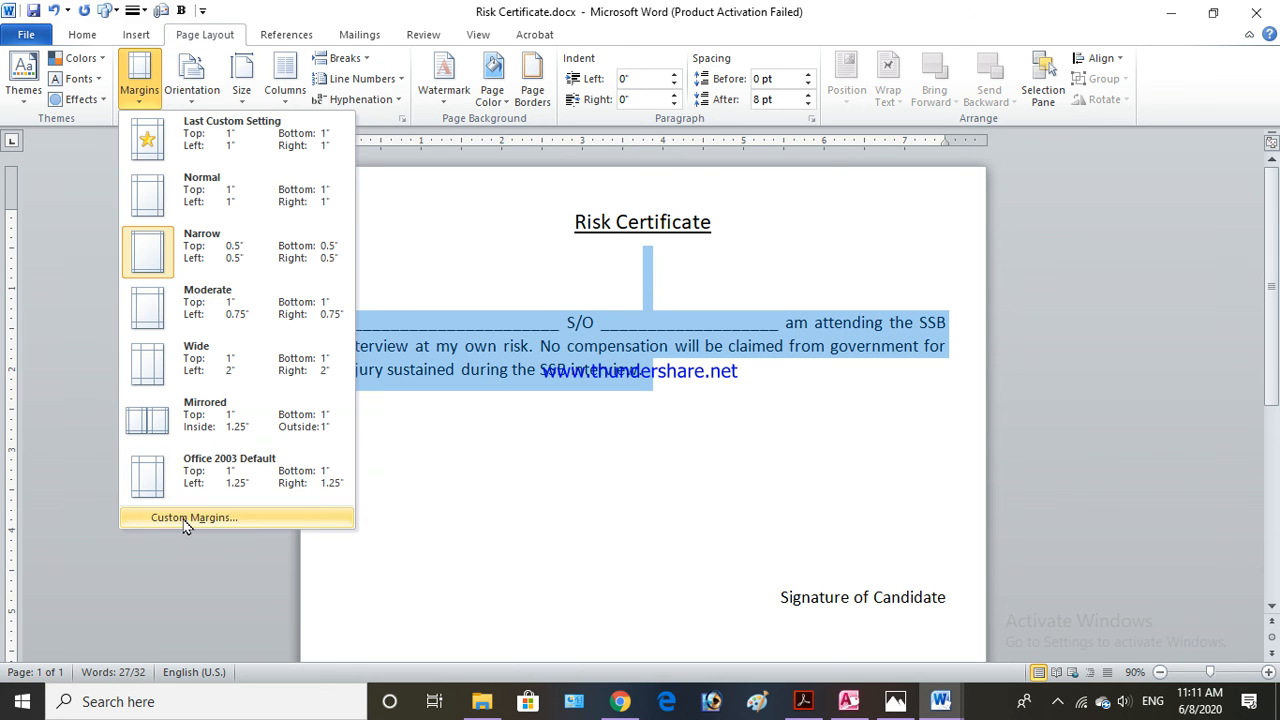
{"action": "left_click", "coordinate": [184, 522]}
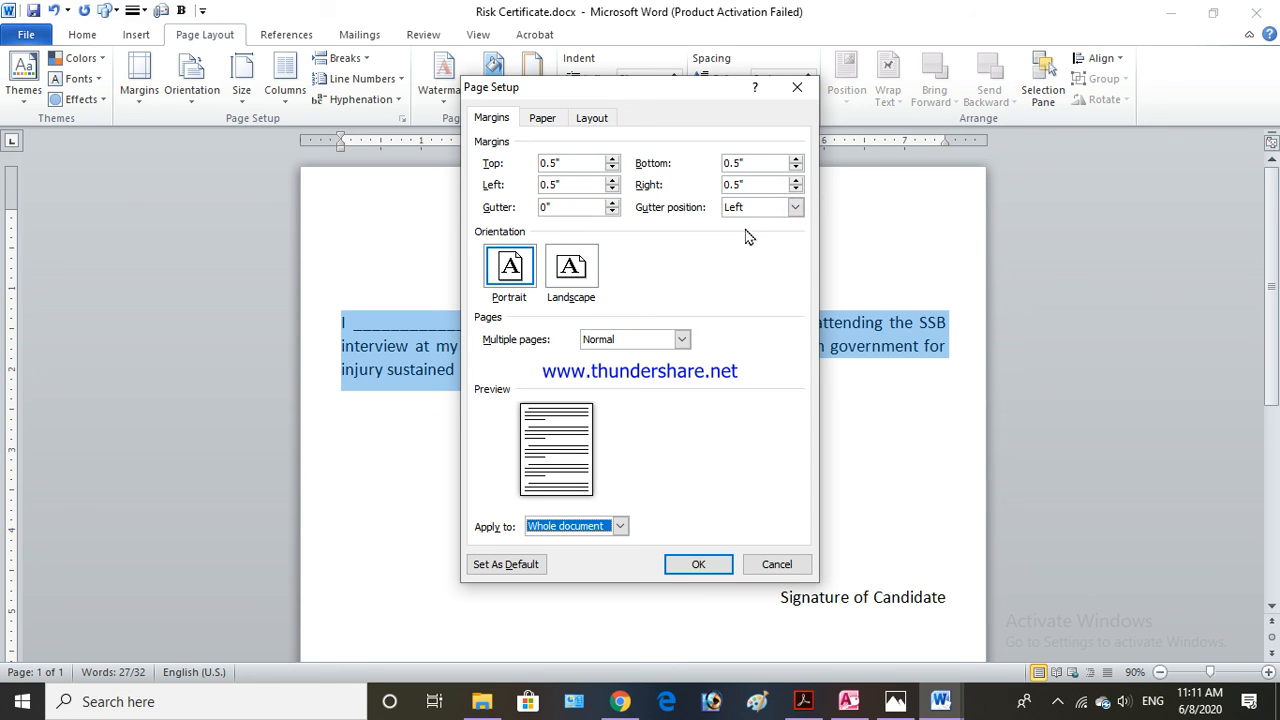
{"action": "left_click", "coordinate": [776, 566]}
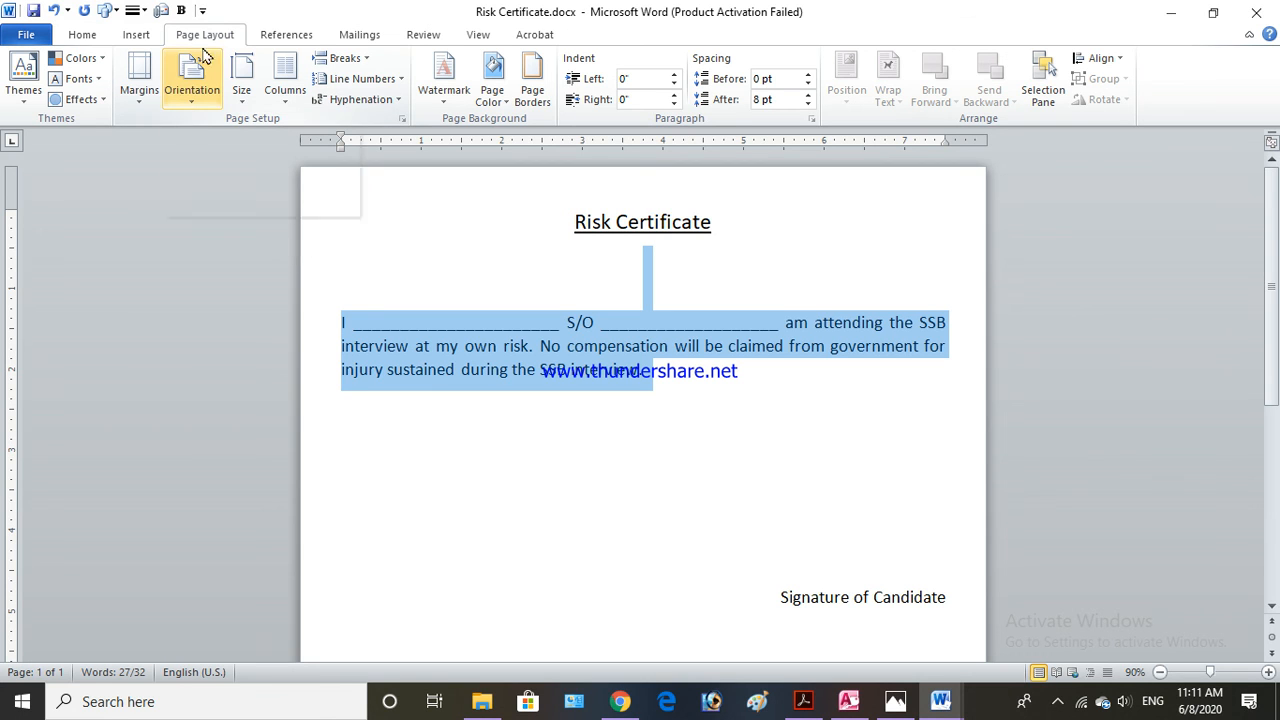
- Change the Risk Certificate's page orientation to Landscape
{"action": "left_click", "coordinate": [197, 101]}
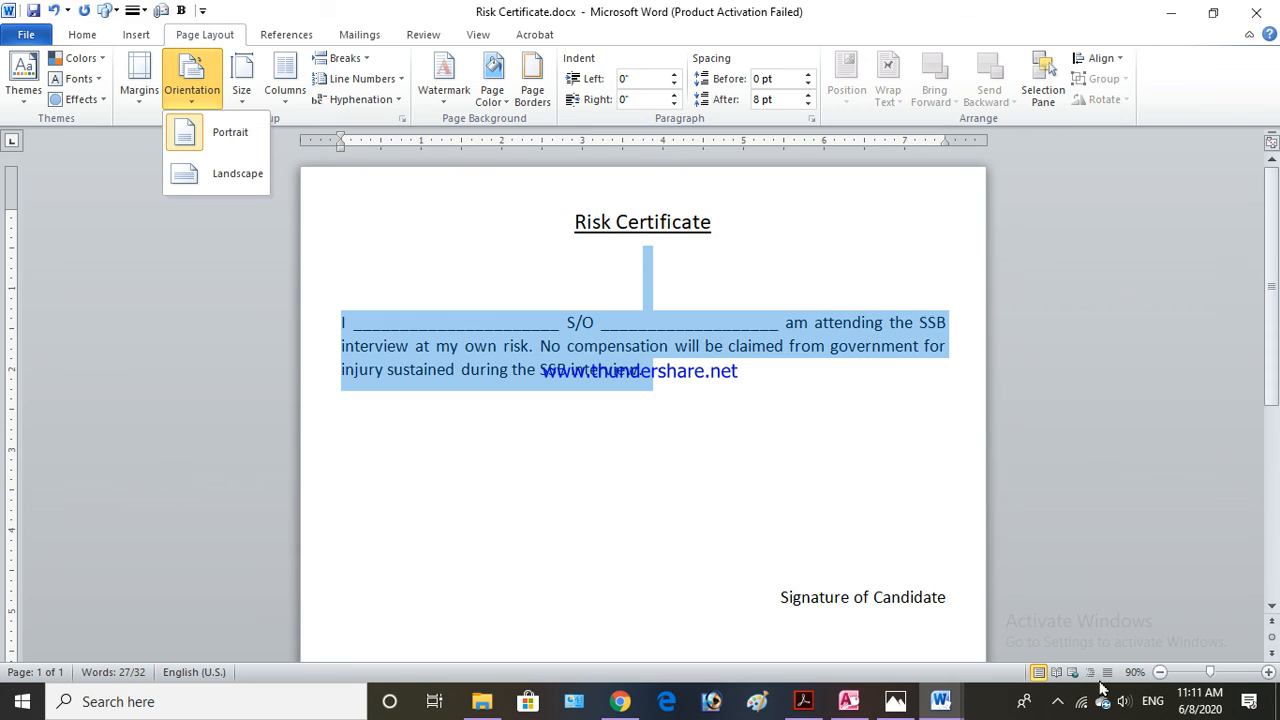
{"action": "left_click", "coordinate": [1158, 673]}
{"action": "left_click", "coordinate": [1158, 673]}
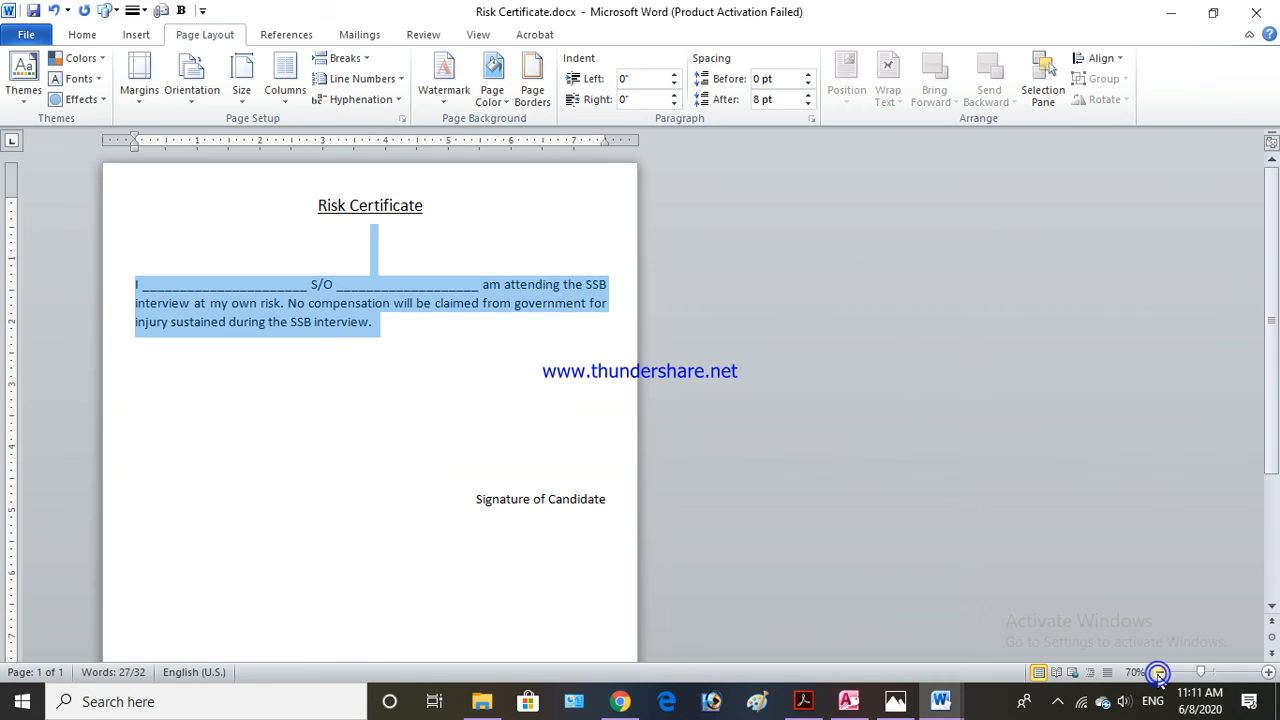
{"action": "left_click", "coordinate": [1158, 673]}
{"action": "left_click", "coordinate": [1158, 673]}
{"action": "left_click", "coordinate": [1158, 673]}
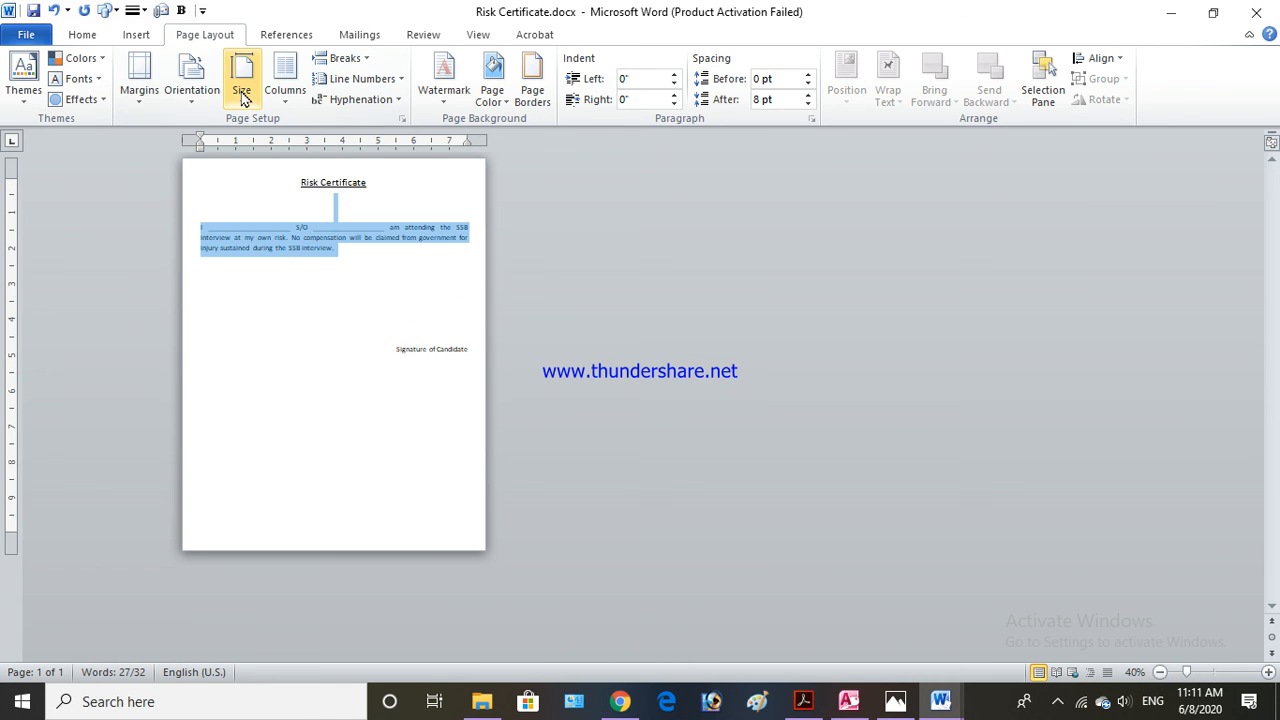
{"action": "left_click", "coordinate": [203, 99]}
{"action": "left_click", "coordinate": [226, 176]}
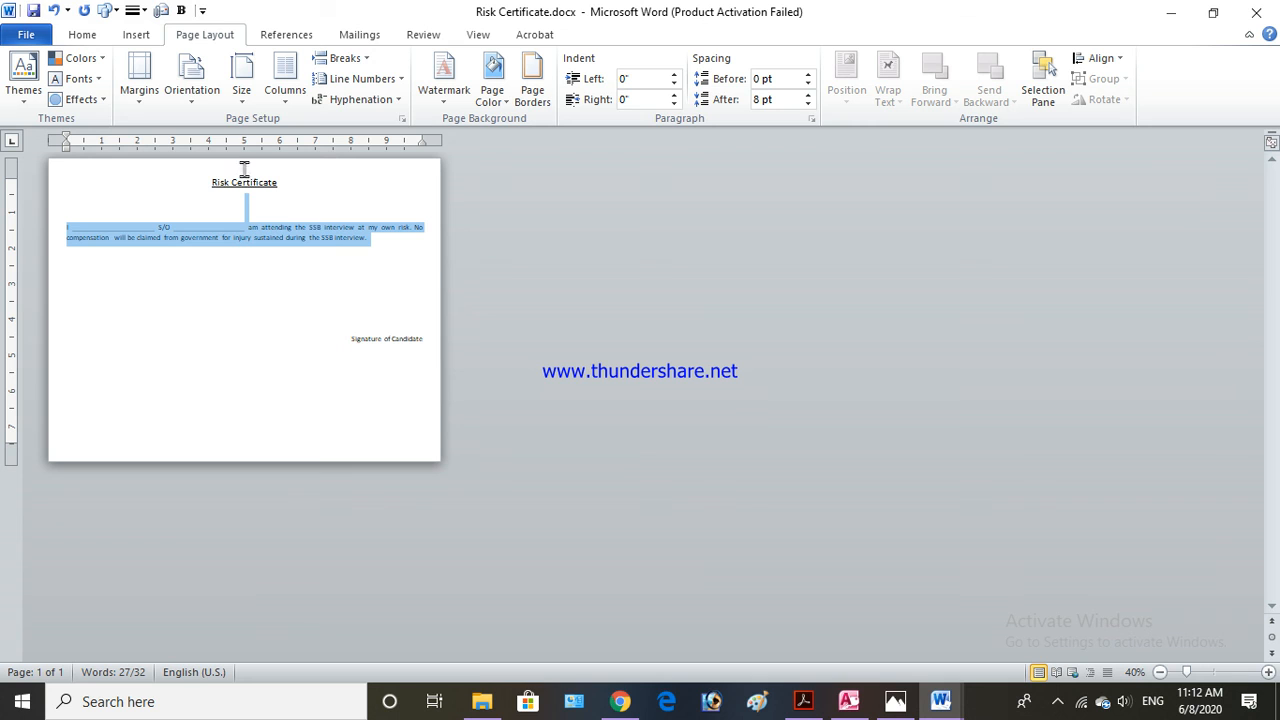
- Switch the page orientation to Portrait and back to Landscape to compare the two layouts
{"action": "left_click", "coordinate": [195, 100]}
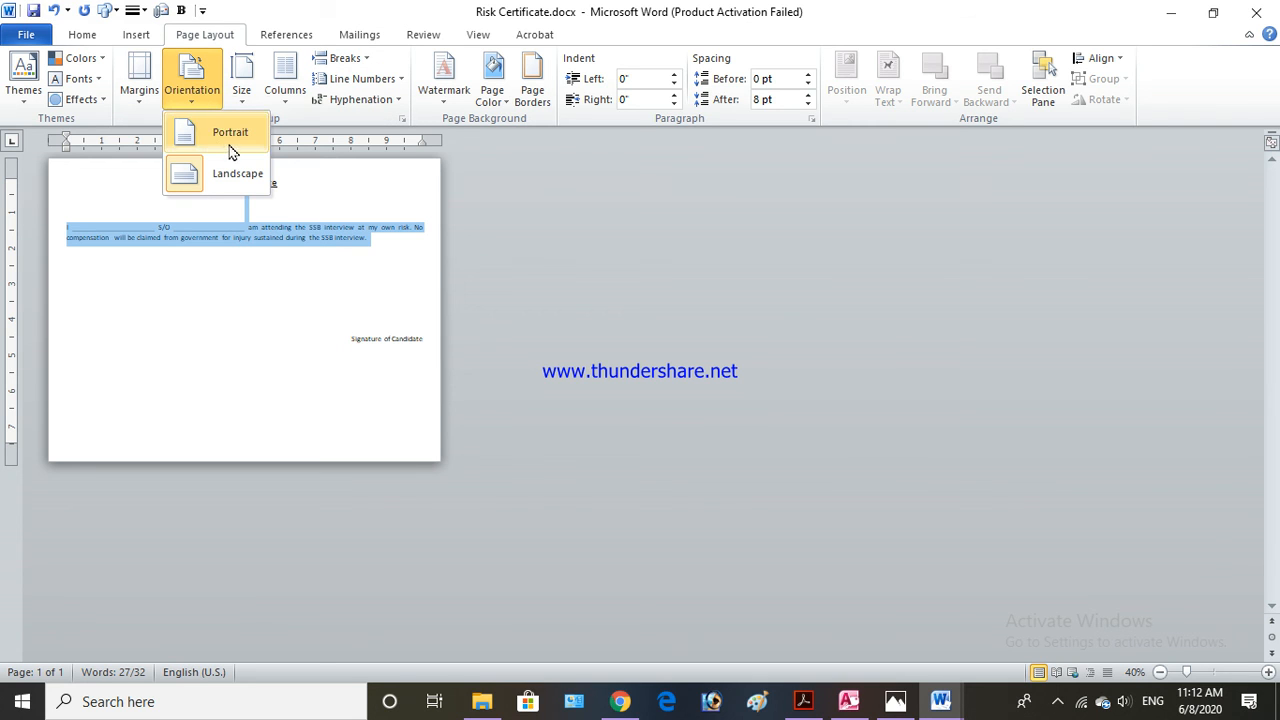
{"action": "left_click", "coordinate": [230, 140]}
{"action": "left_click", "coordinate": [190, 92]}
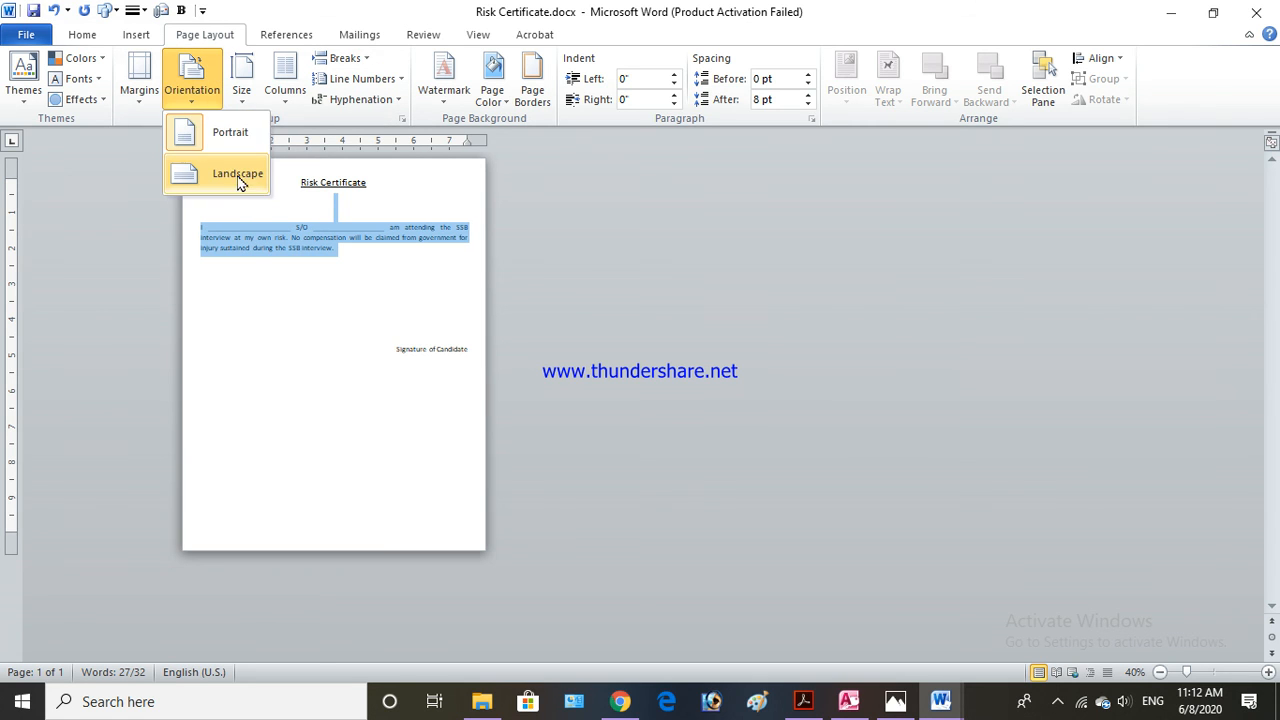
{"action": "left_click", "coordinate": [240, 174]}
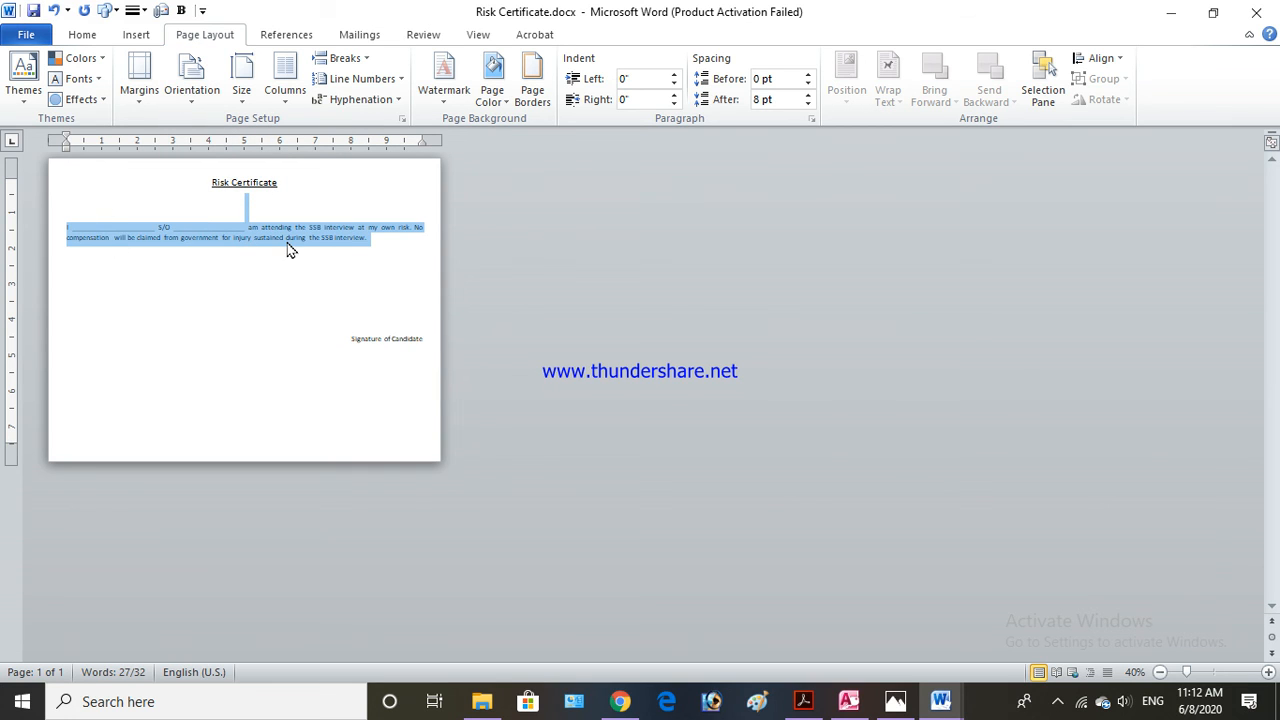
{"action": "left_click", "coordinate": [1269, 672]}
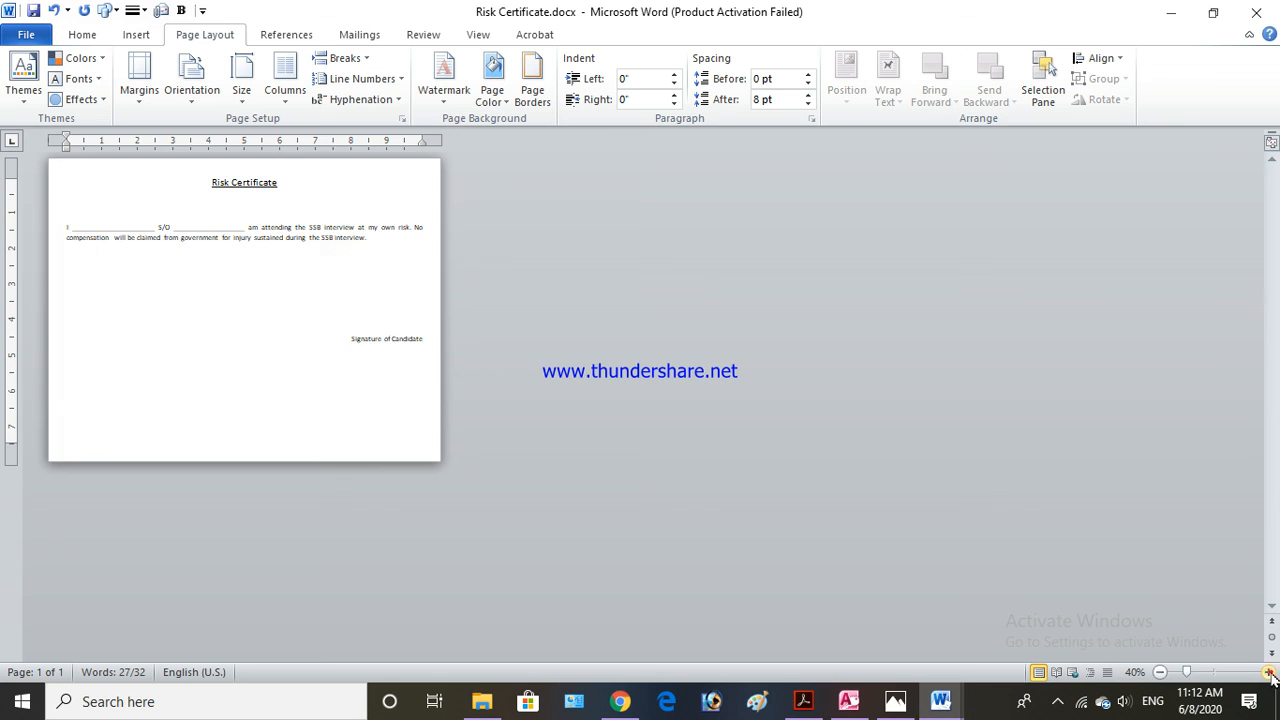
{"action": "left_click", "coordinate": [1269, 672]}
{"action": "left_click", "coordinate": [1269, 672]}
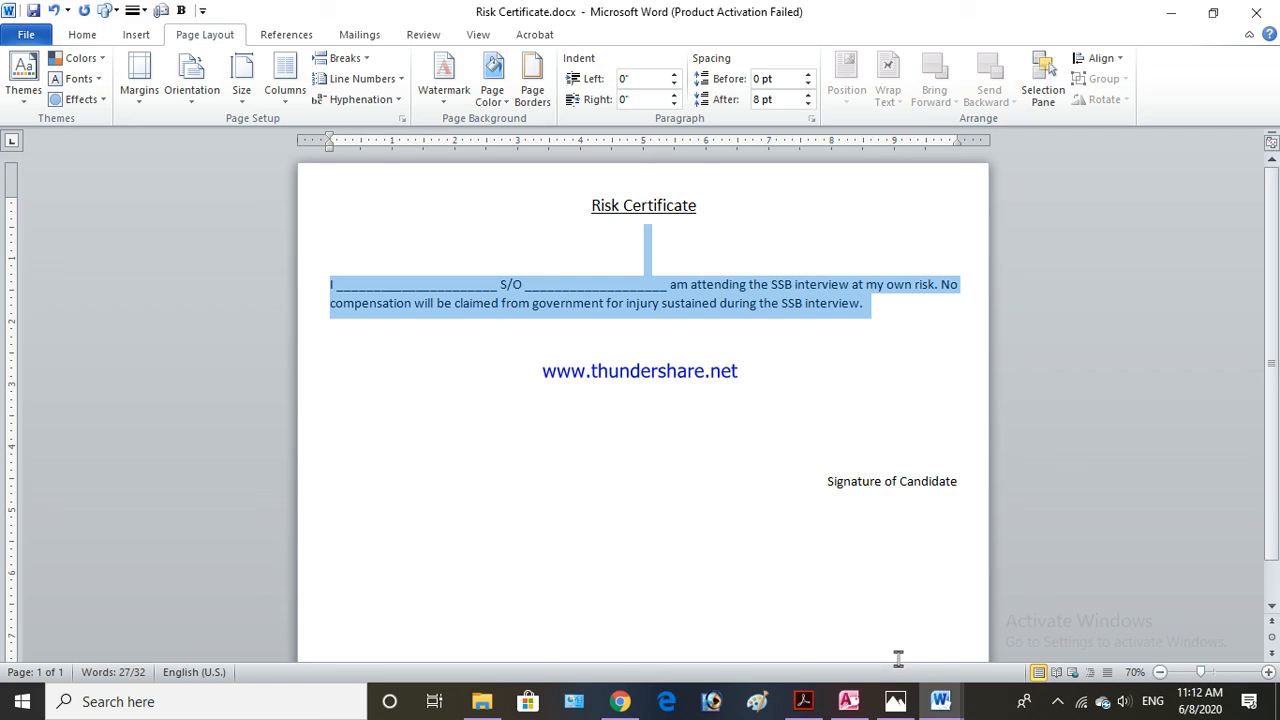
{"action": "left_click", "coordinate": [1057, 701]}
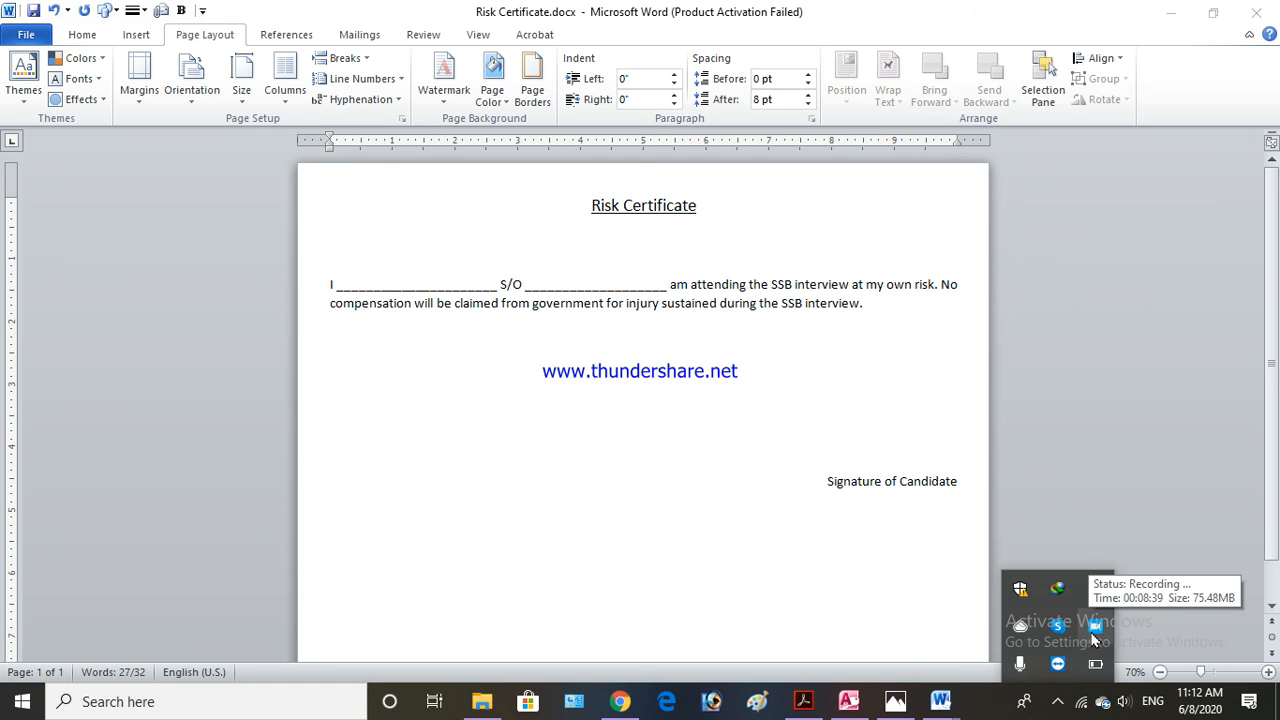